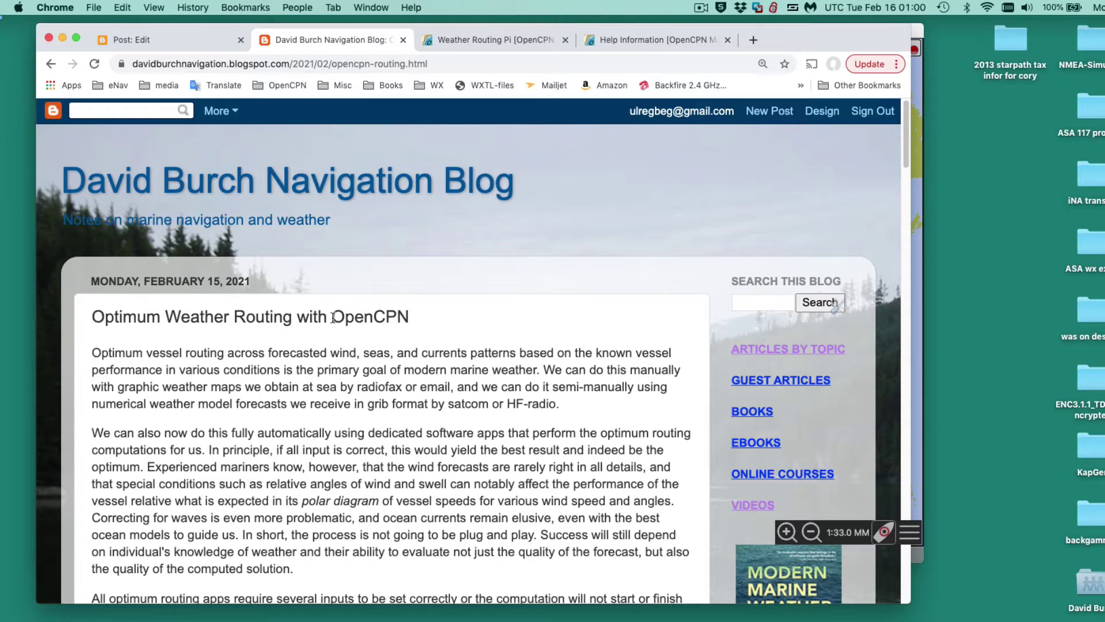
# Step: Read the blog's OpenCPN weather routing setup notes, then drag Chrome right to reveal the chart
pyautogui.scroll(-2, 368, 454)
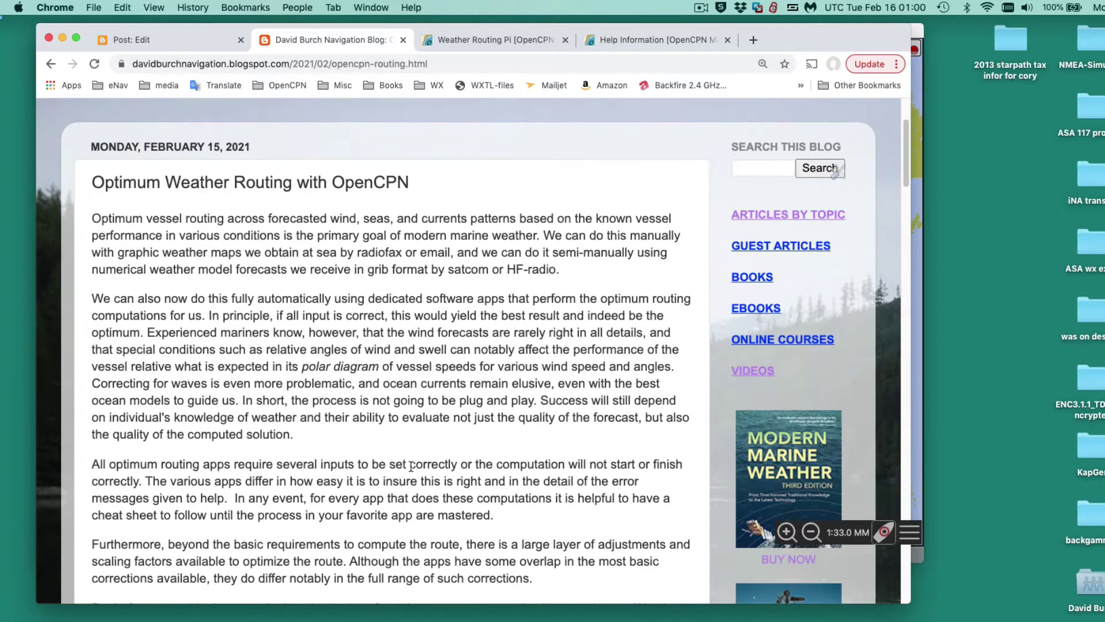
pyautogui.scroll(-1, 411, 466)
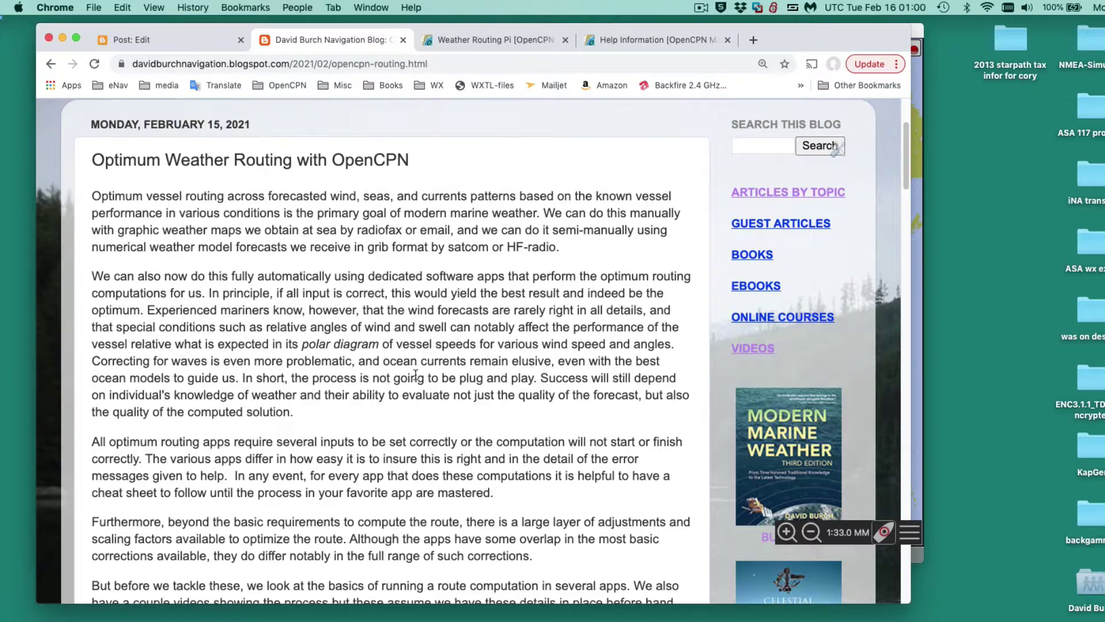
pyautogui.scroll(-3, 423, 381)
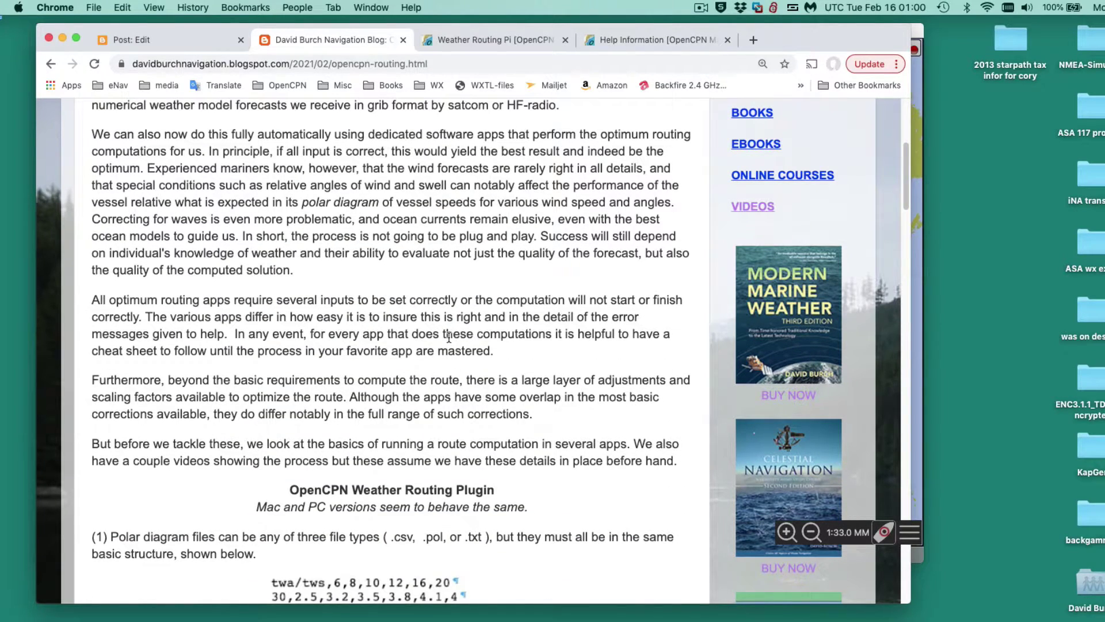
pyautogui.scroll(1, 449, 340)
pyautogui.scroll(1, 449, 339)
pyautogui.scroll(-2, 450, 342)
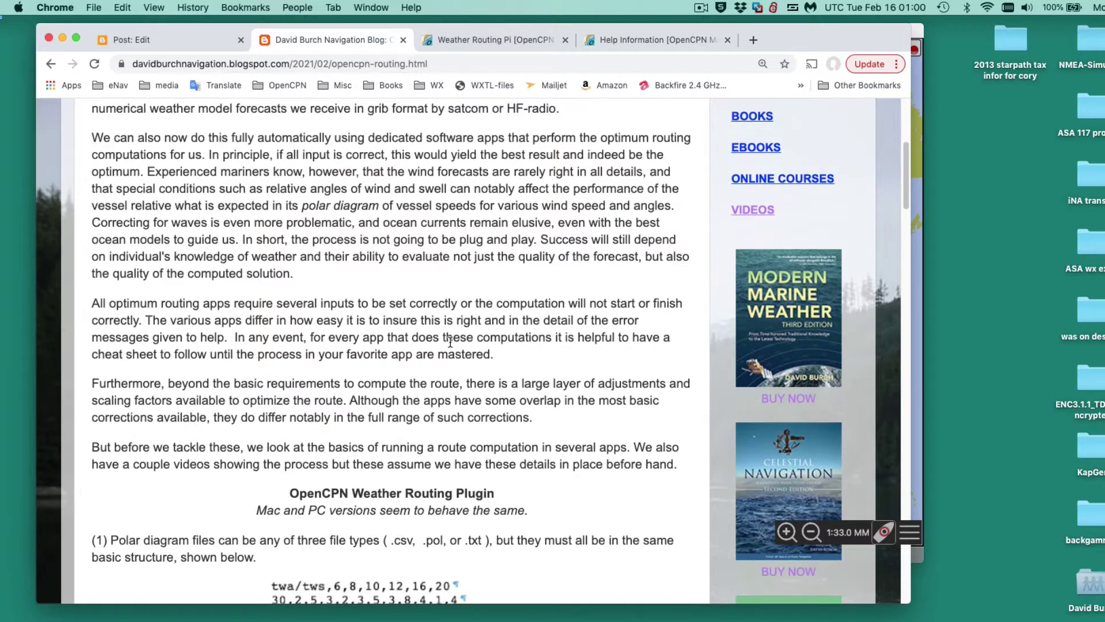
pyautogui.scroll(-8, 450, 342)
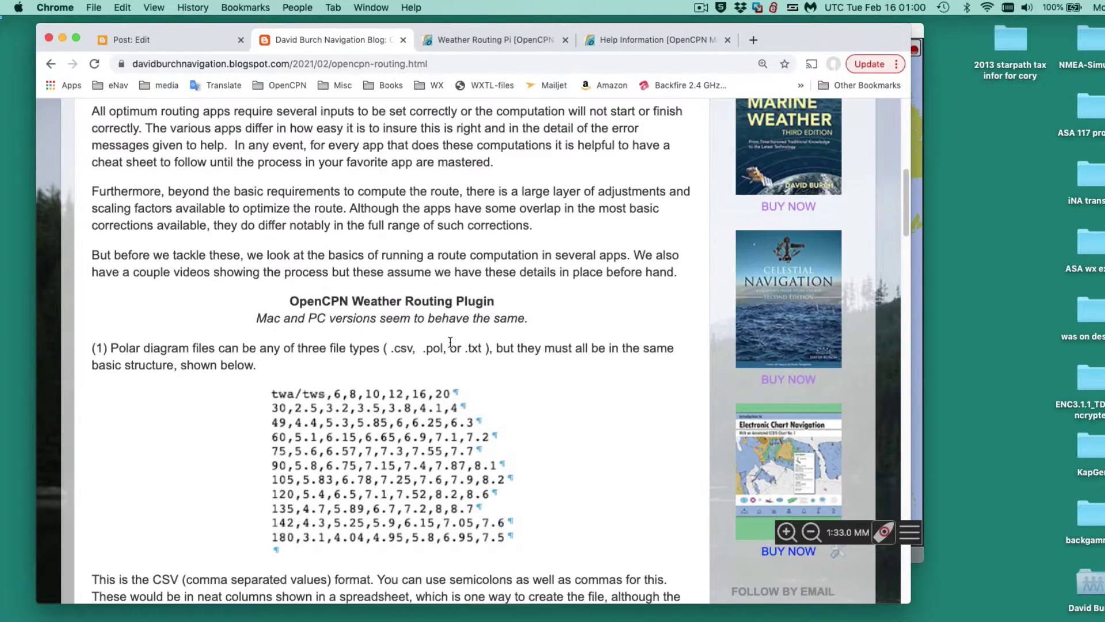
pyautogui.scroll(-15, 451, 348)
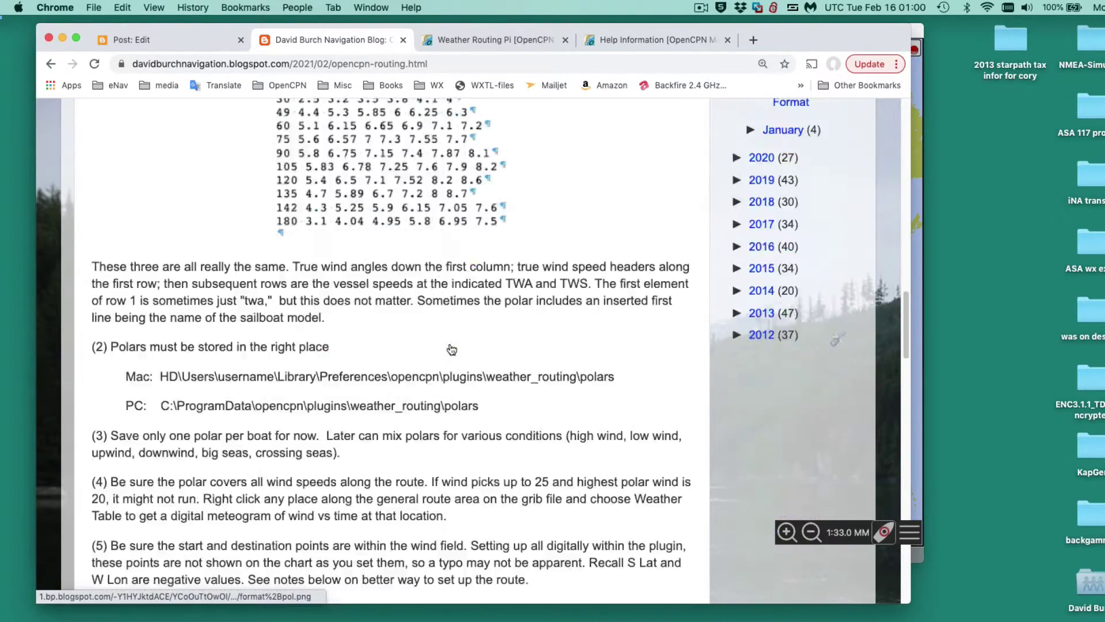
pyautogui.scroll(-4, 452, 348)
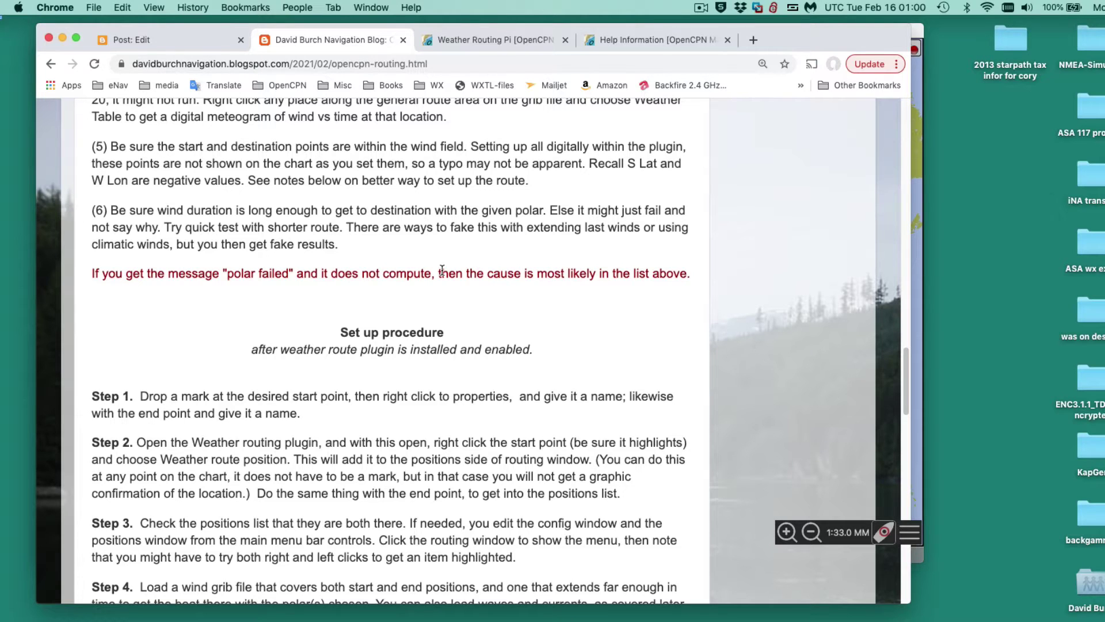
pyautogui.scroll(-4, 446, 282)
pyautogui.scroll(-1, 450, 310)
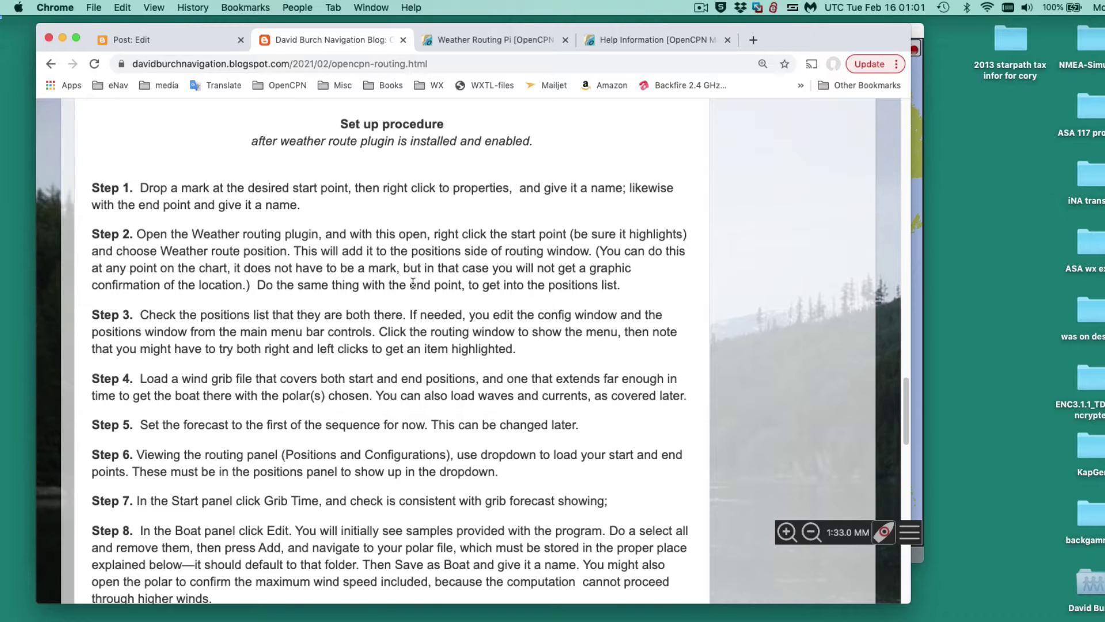
pyautogui.scroll(1, 385, 316)
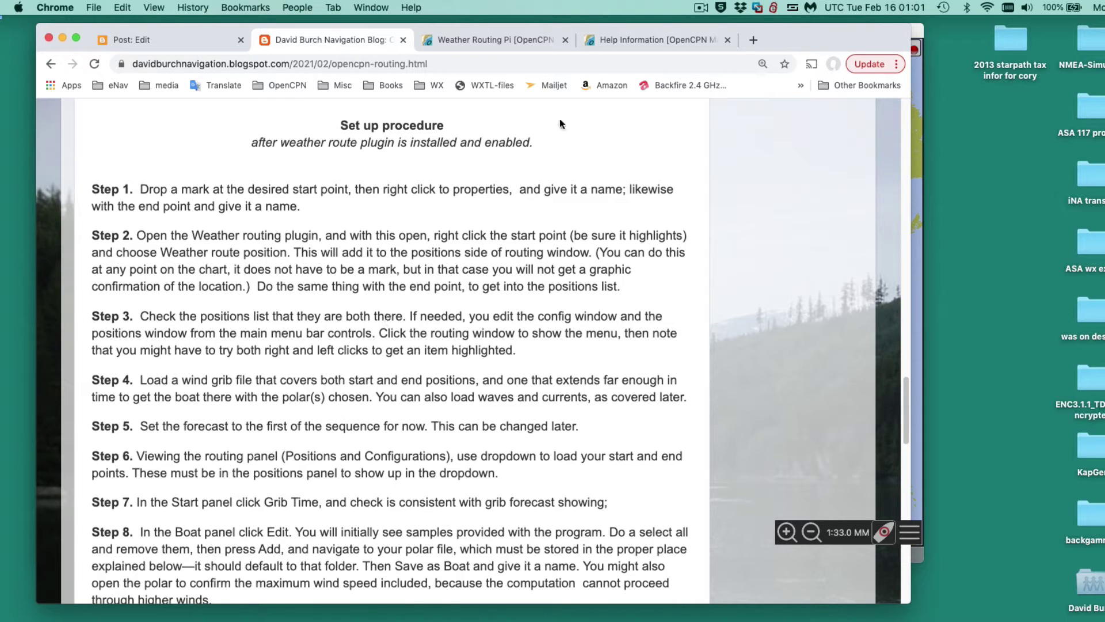
pyautogui.moveTo(789, 32); pyautogui.dragTo(1104, 86)
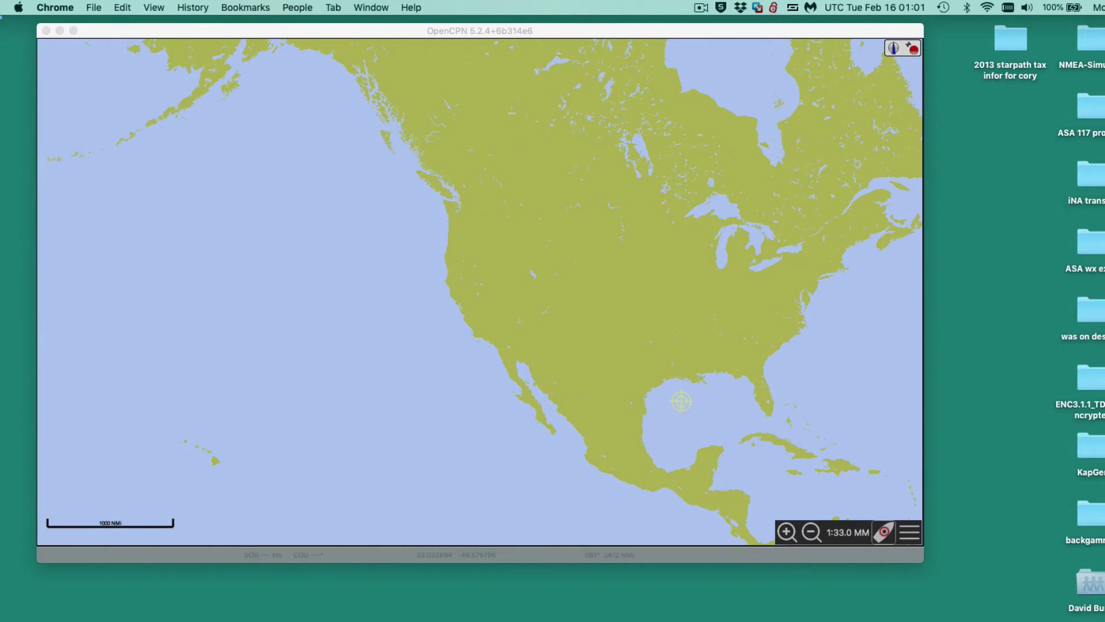
# Step: Confirm WeatherRouting is enabled under Options > Plugins, then close Options with OK
pyautogui.click(356, 345)
pyautogui.moveTo(355, 346); pyautogui.dragTo(476, 302)
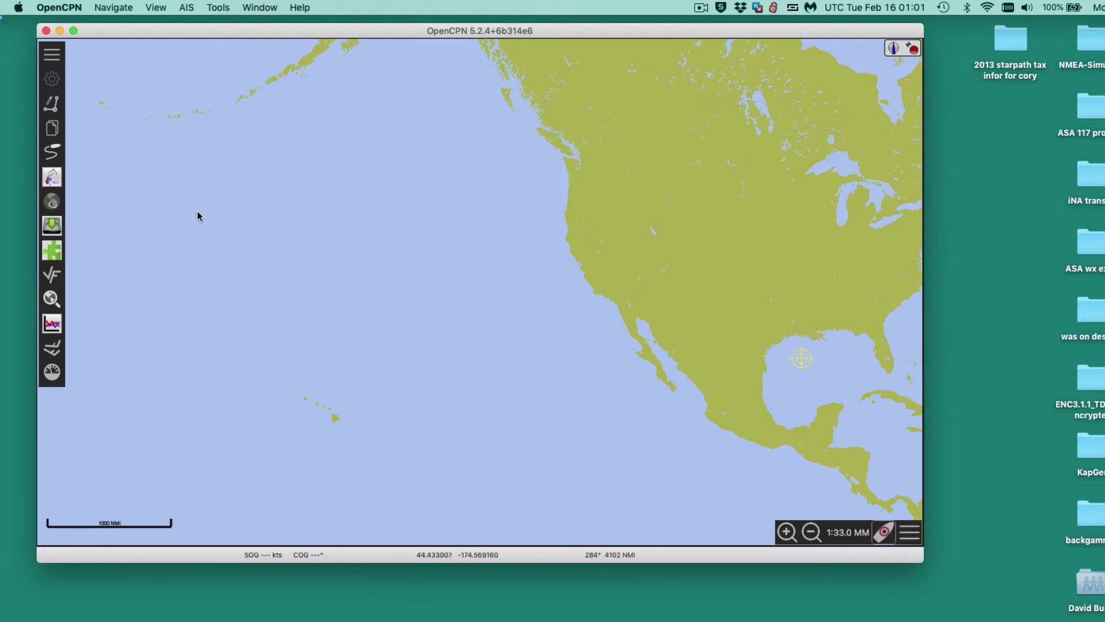
pyautogui.click(52, 80)
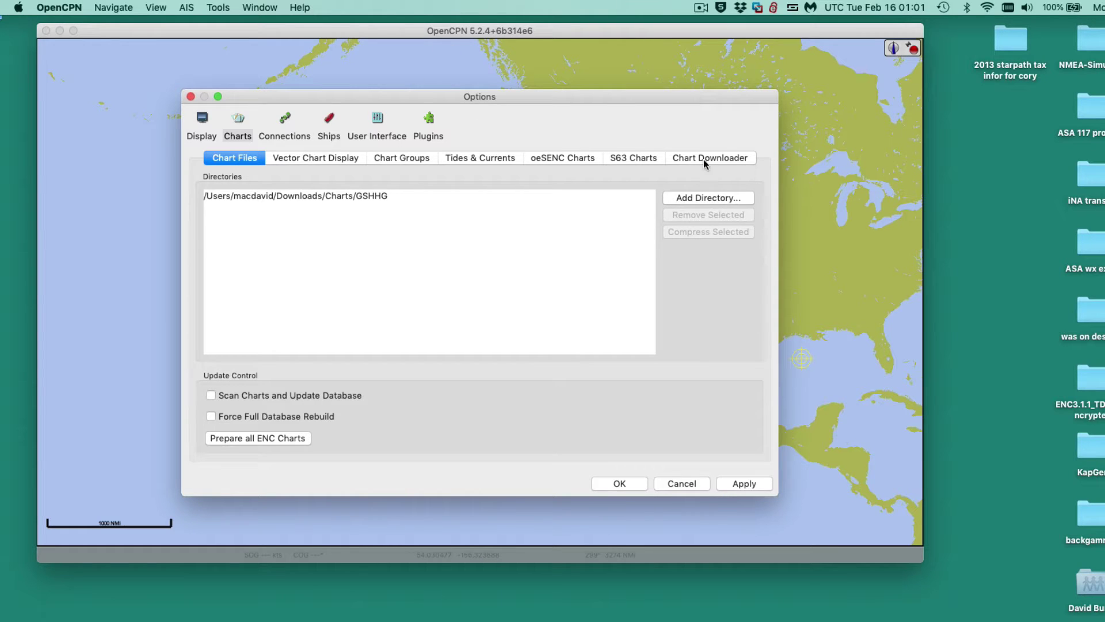
pyautogui.click(428, 122)
pyautogui.scroll(-1, 420, 314)
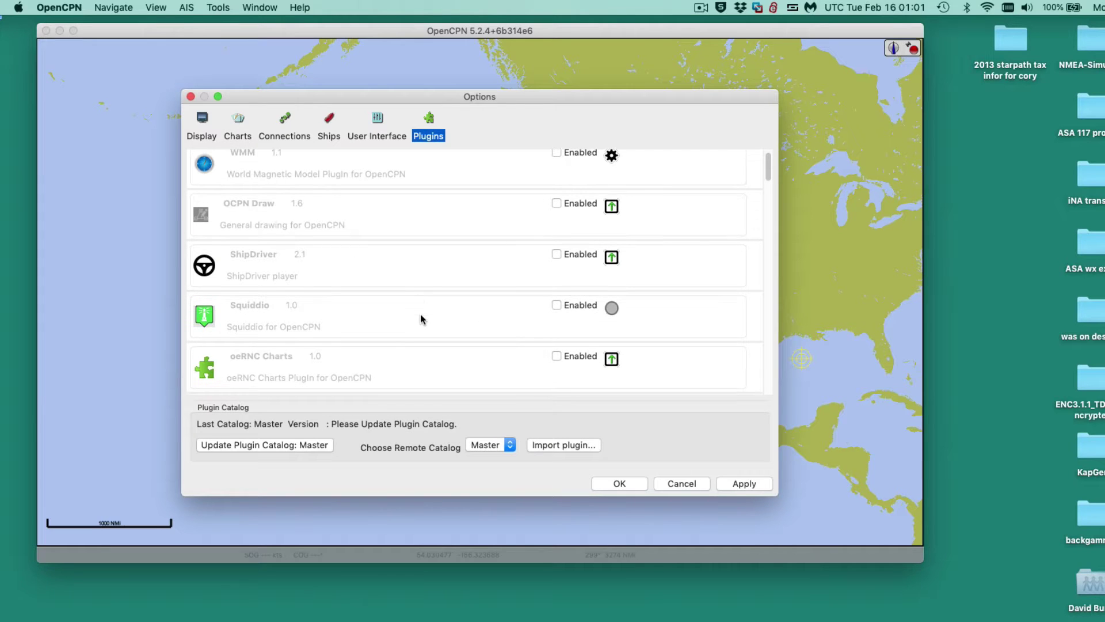
pyautogui.scroll(-20, 420, 317)
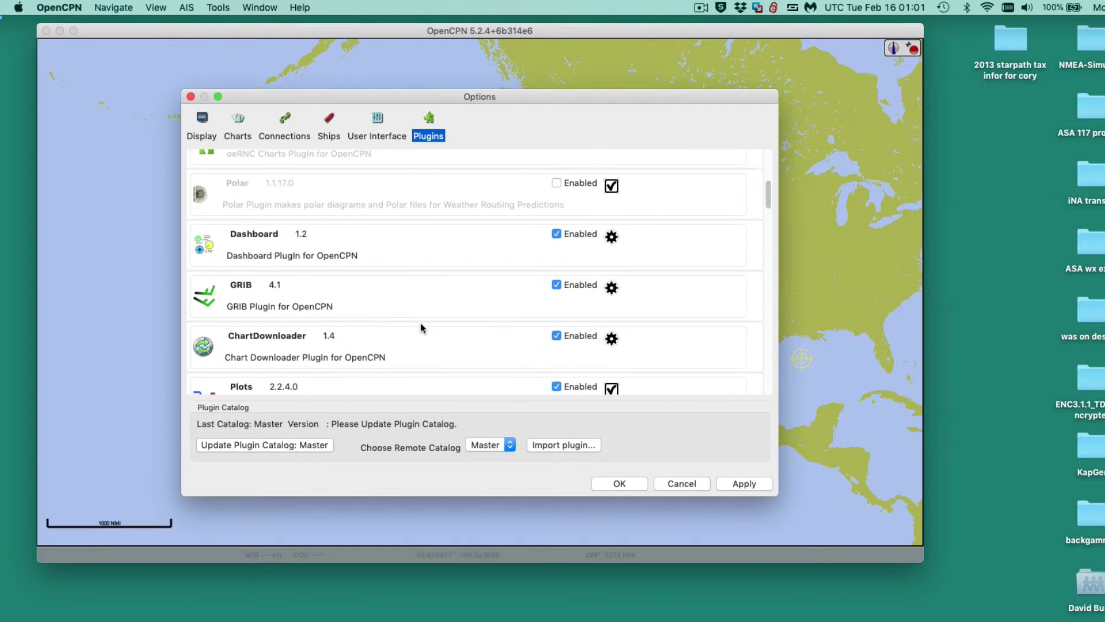
pyautogui.scroll(-3, 420, 324)
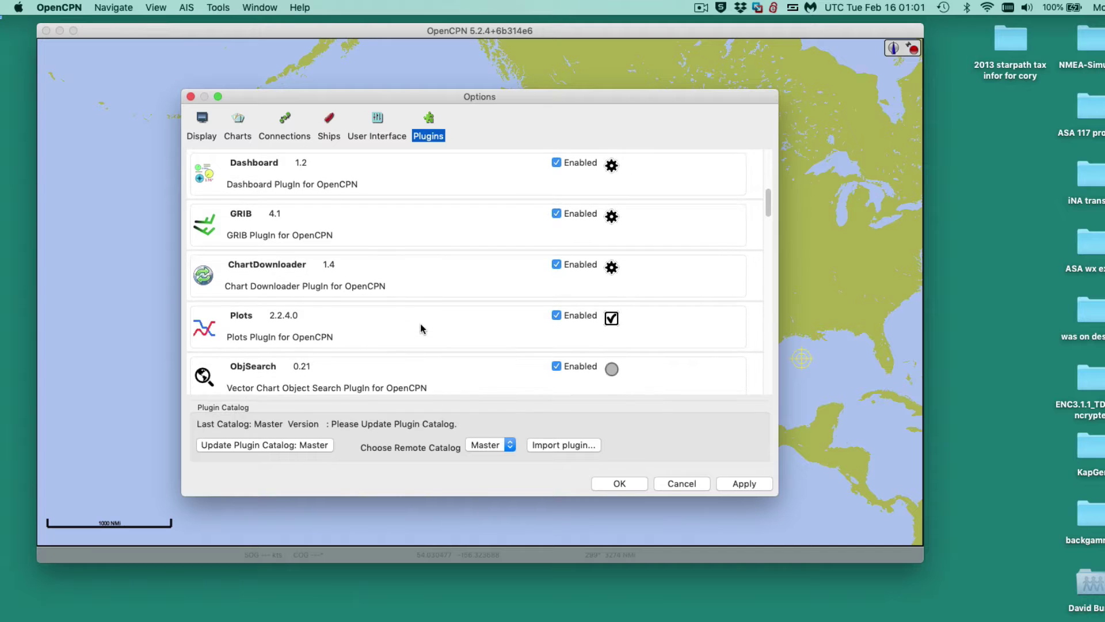
pyautogui.scroll(-8, 420, 323)
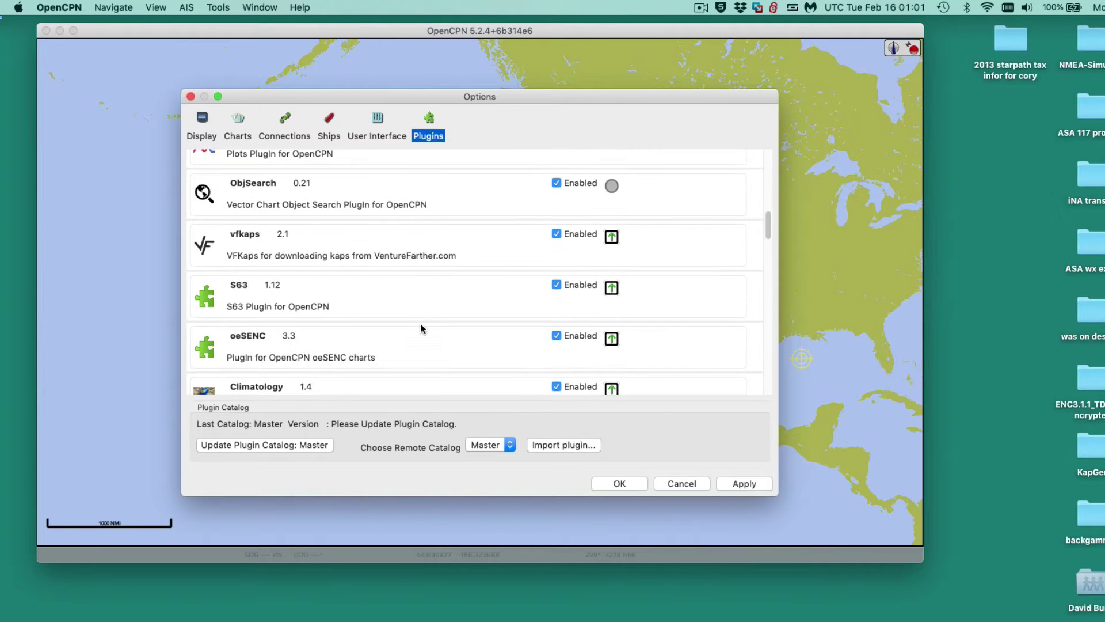
pyautogui.scroll(-8, 420, 326)
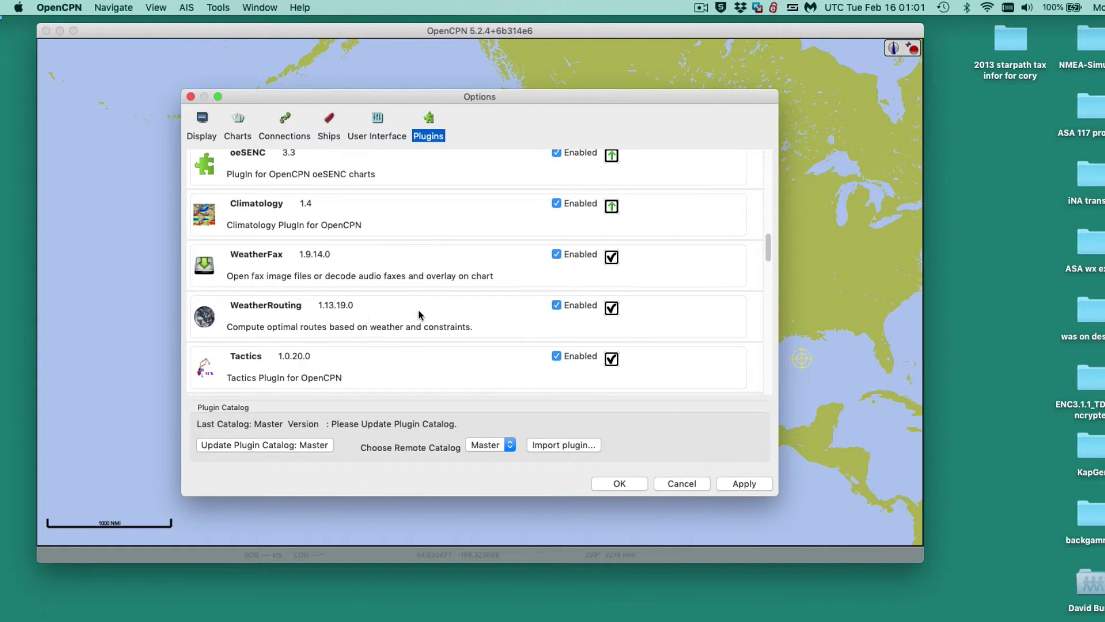
pyautogui.click(419, 314)
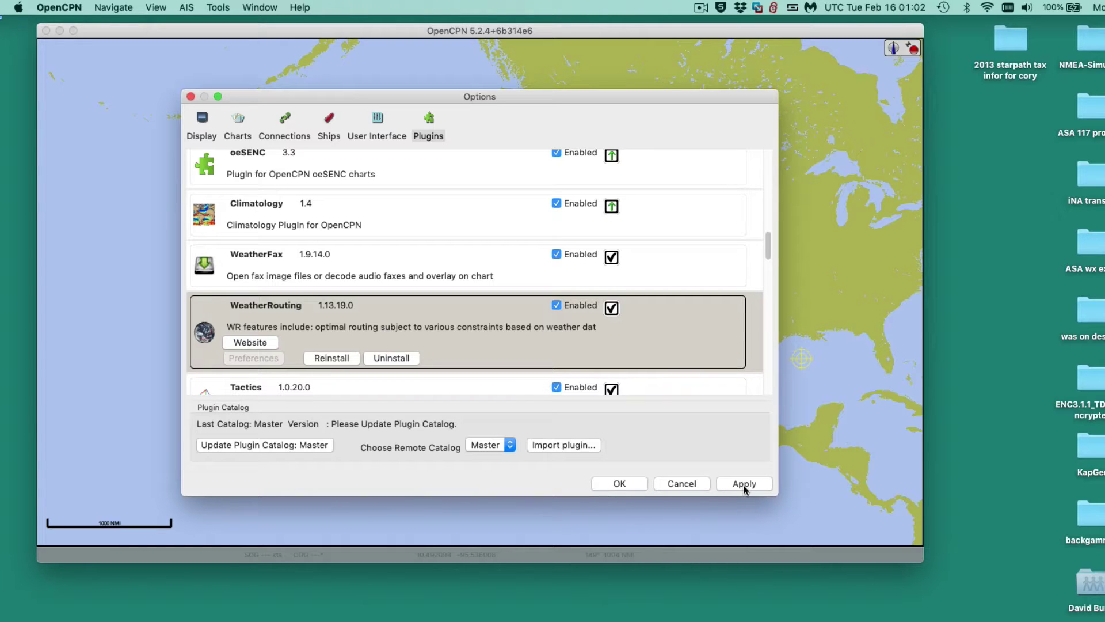
pyautogui.click(619, 486)
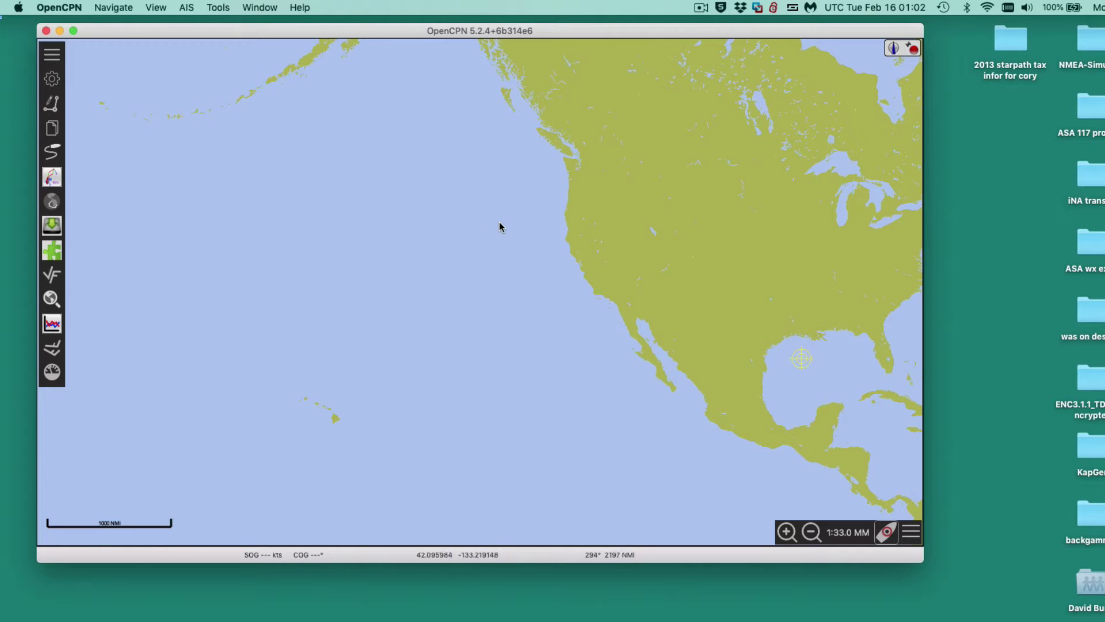
# Step: Drop a mark in the Pacific off the US west coast and name it Pt A
pyautogui.rightClick(489, 223)
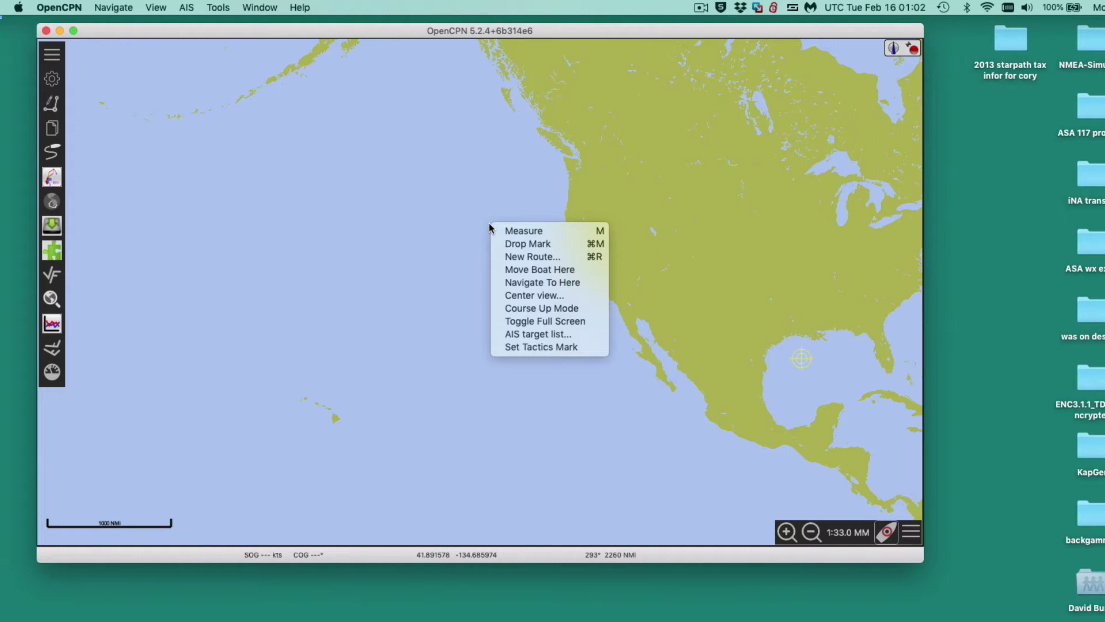
pyautogui.click(515, 246)
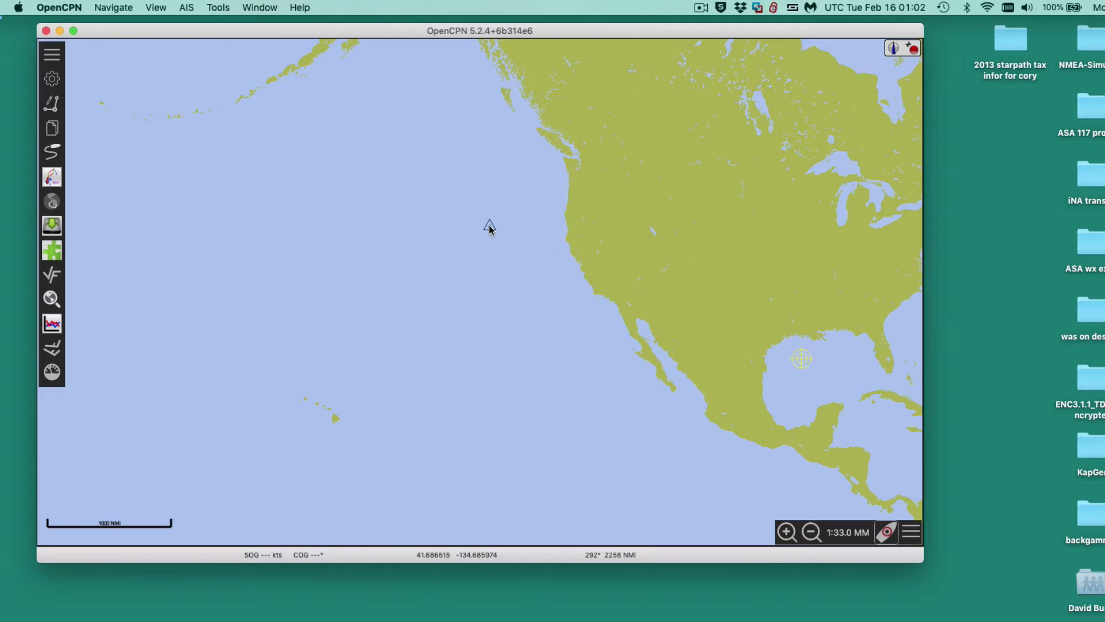
pyautogui.rightClick(489, 224)
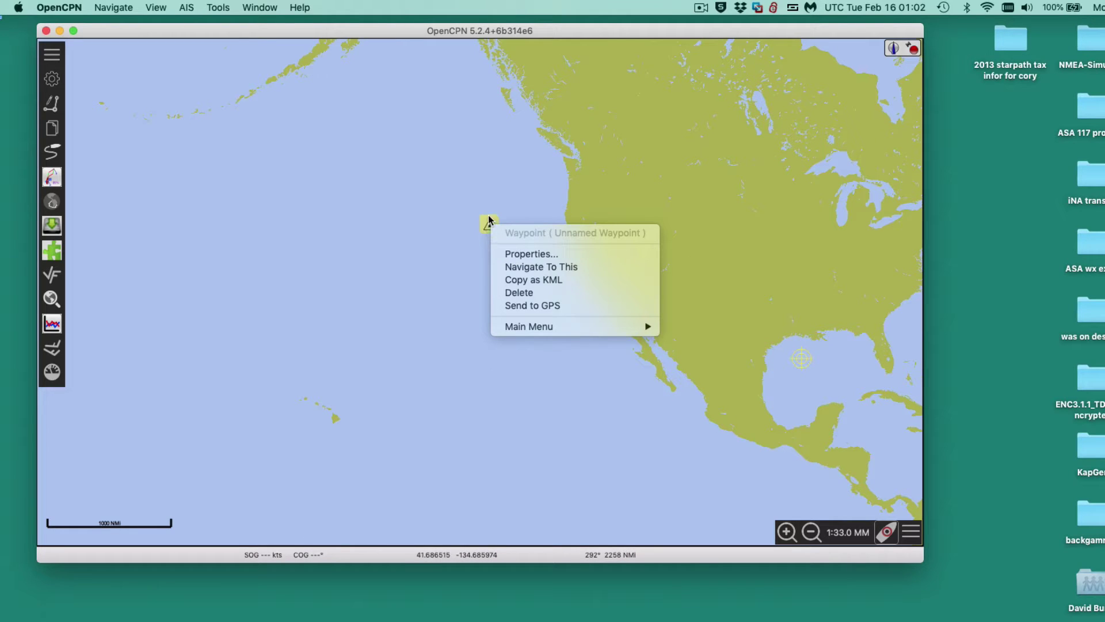
pyautogui.click(522, 253)
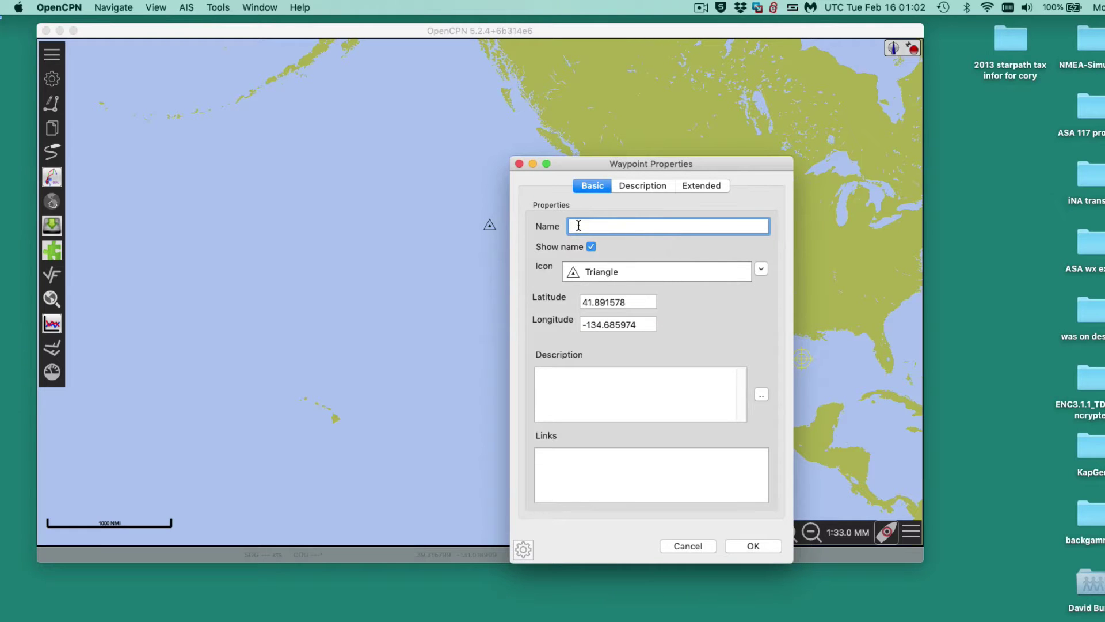
pyautogui.write('Pt A')
# Step: Give Pt A the Symbol-Glow-Small-Red icon, make it the default, and save the waypoint
pyautogui.click(661, 273)
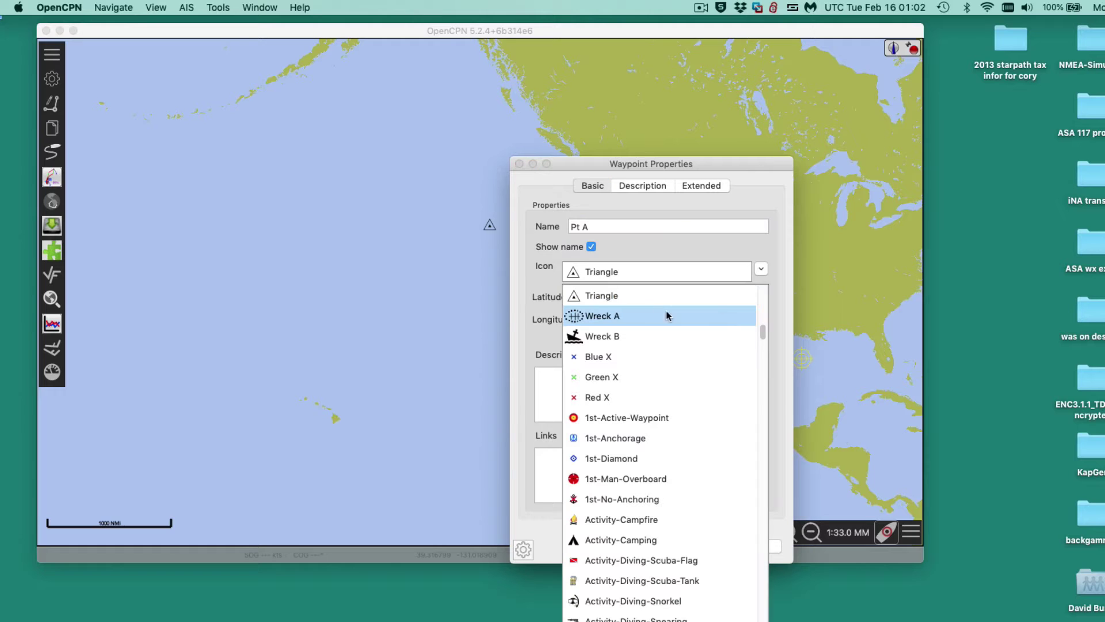
pyautogui.moveTo(764, 330); pyautogui.dragTo(719, 572)
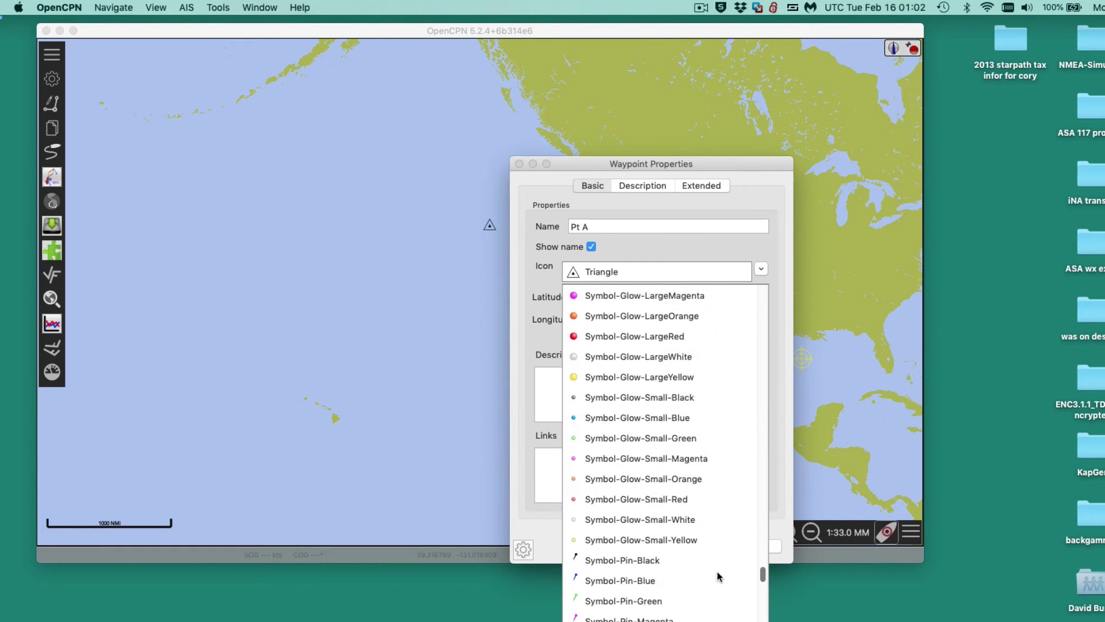
pyautogui.click(617, 506)
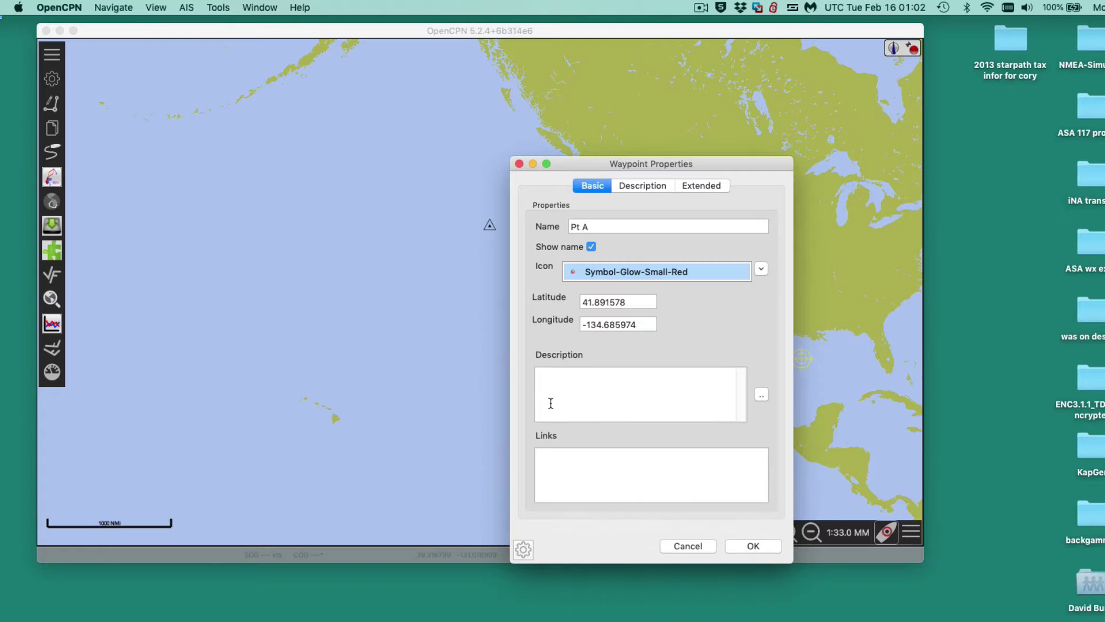
pyautogui.click(525, 549)
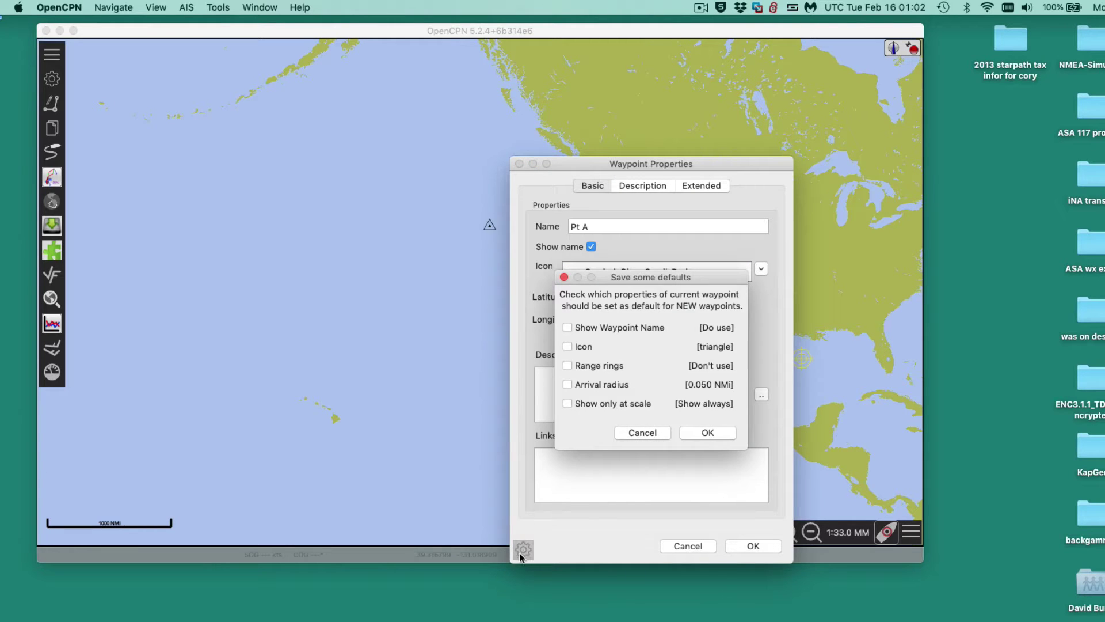
pyautogui.click(568, 346)
pyautogui.click(712, 434)
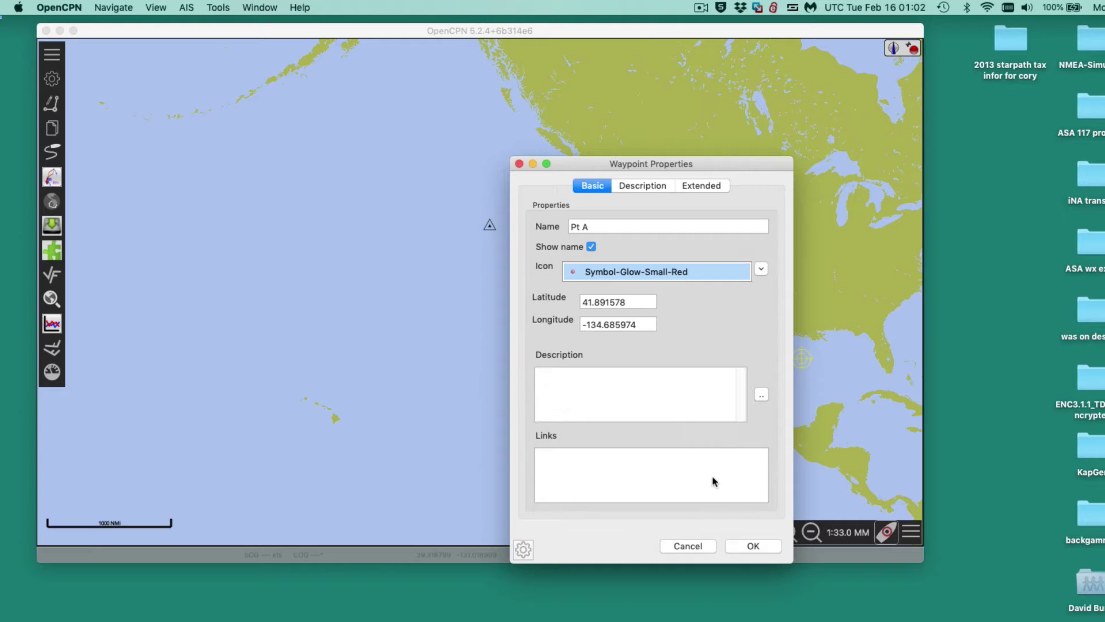
pyautogui.click(754, 545)
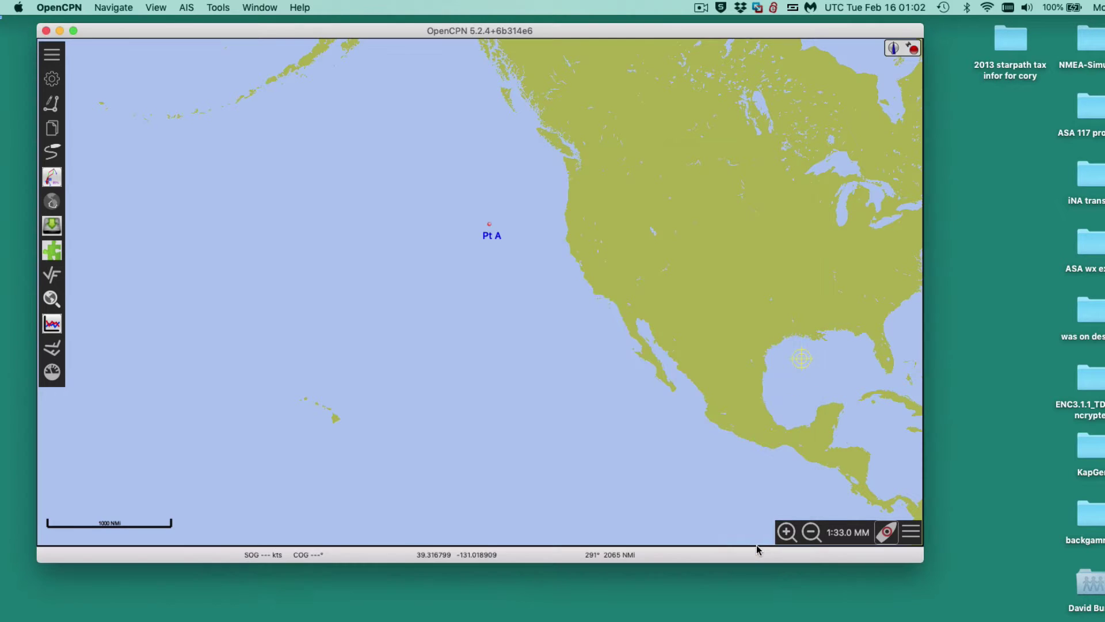
# Step: Drop a second mark southwest of Pt A and name it Pt B
pyautogui.rightClick(432, 308)
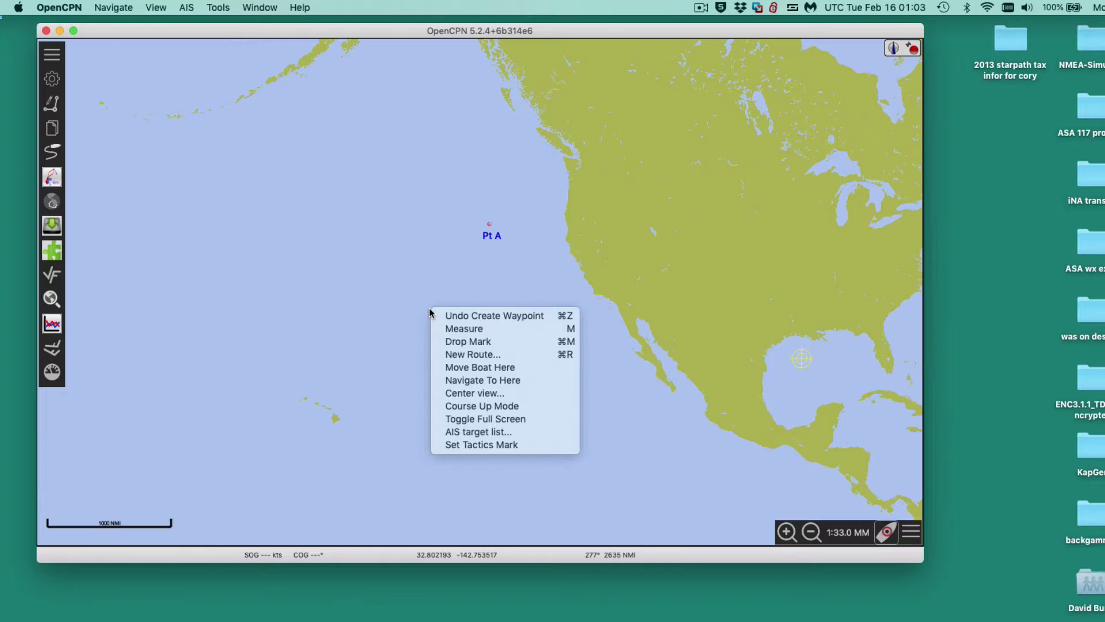
pyautogui.click(468, 342)
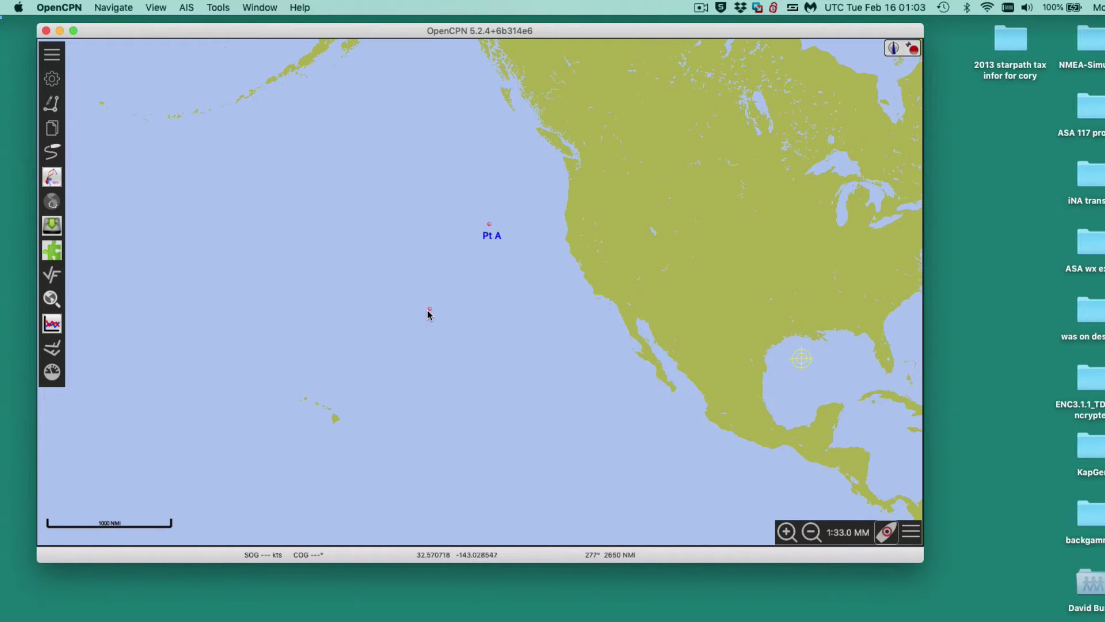
pyautogui.rightClick(430, 312)
pyautogui.click(464, 338)
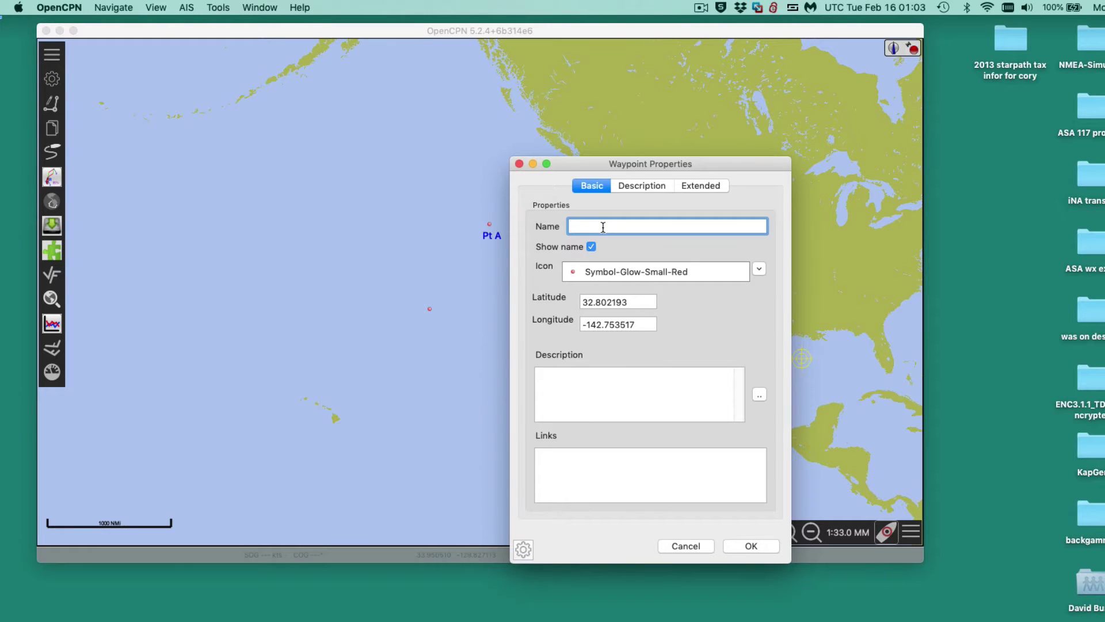
pyautogui.write('Pt B')
pyautogui.click(752, 548)
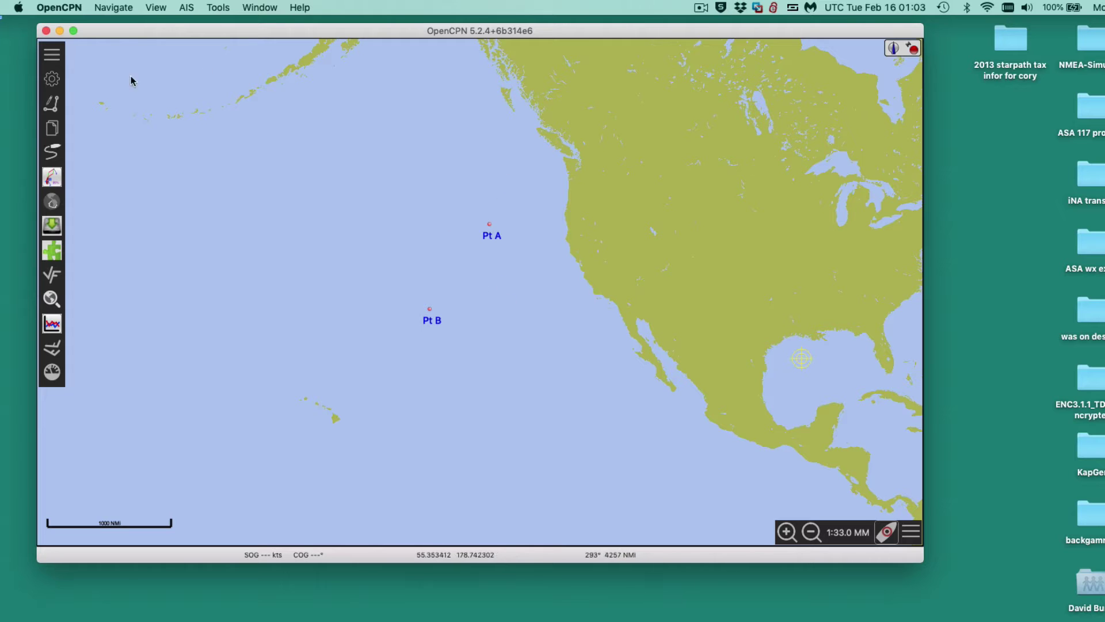
# Step: Show the GRIB controls and frame the chart around Pt A and Pt B
pyautogui.click(62, 349)
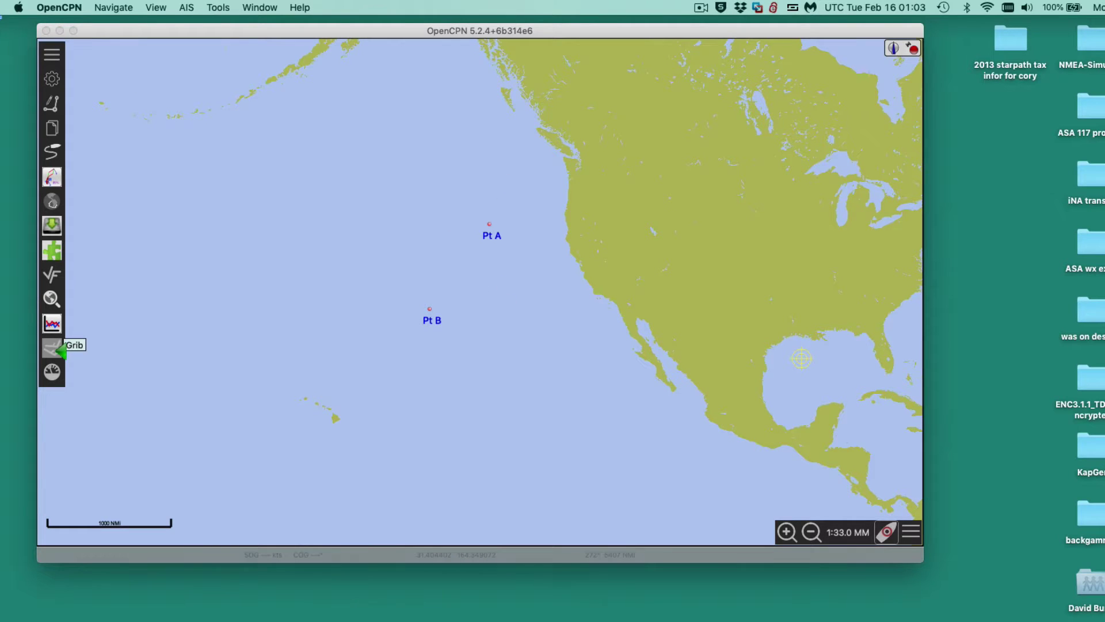
pyautogui.scroll(-2, 405, 173)
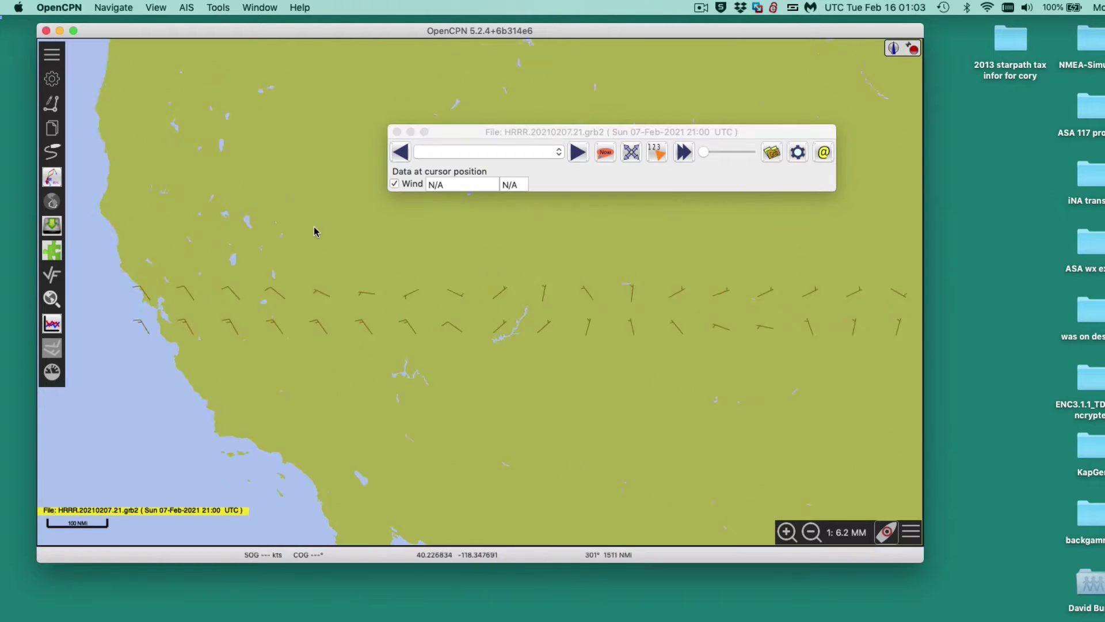
pyautogui.moveTo(444, 242); pyautogui.dragTo(518, 299)
pyautogui.moveTo(262, 297); pyautogui.dragTo(451, 322)
pyautogui.scroll(-2, 474, 289)
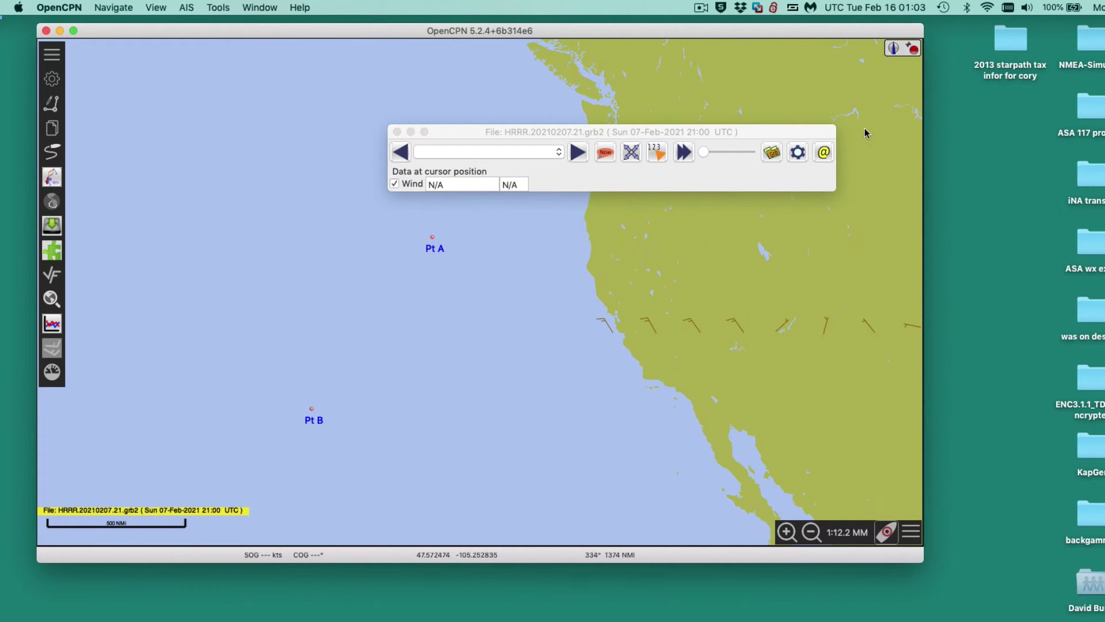
# Step: Outline a 44N–28N, 126W–149W GRIB request area, then view and close the e-mail request
pyautogui.click(823, 152)
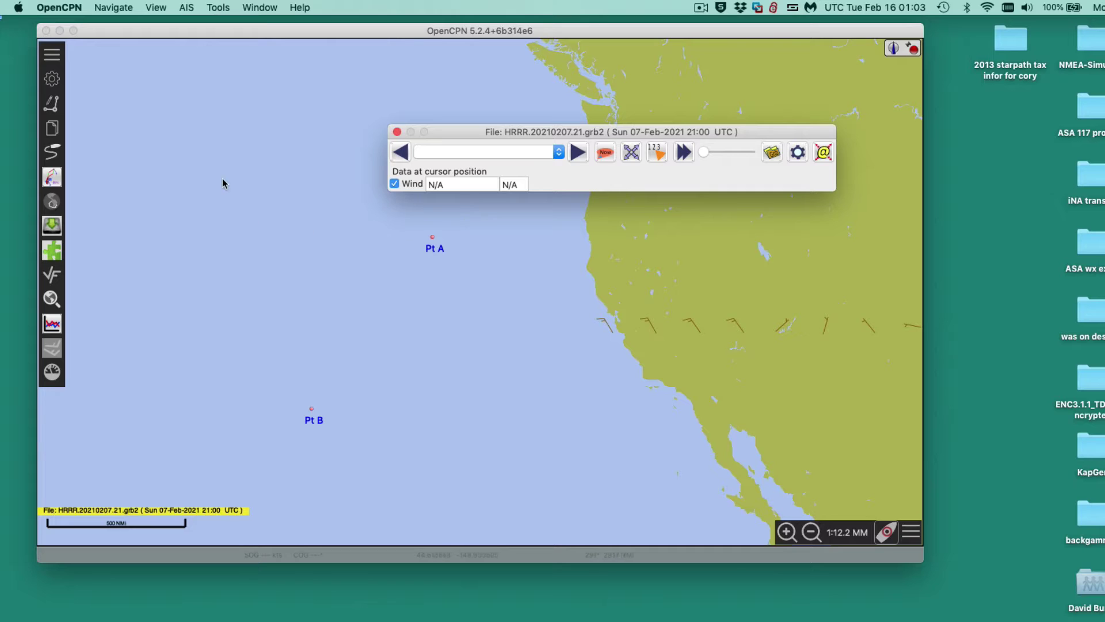
pyautogui.moveTo(229, 199); pyautogui.dragTo(532, 467)
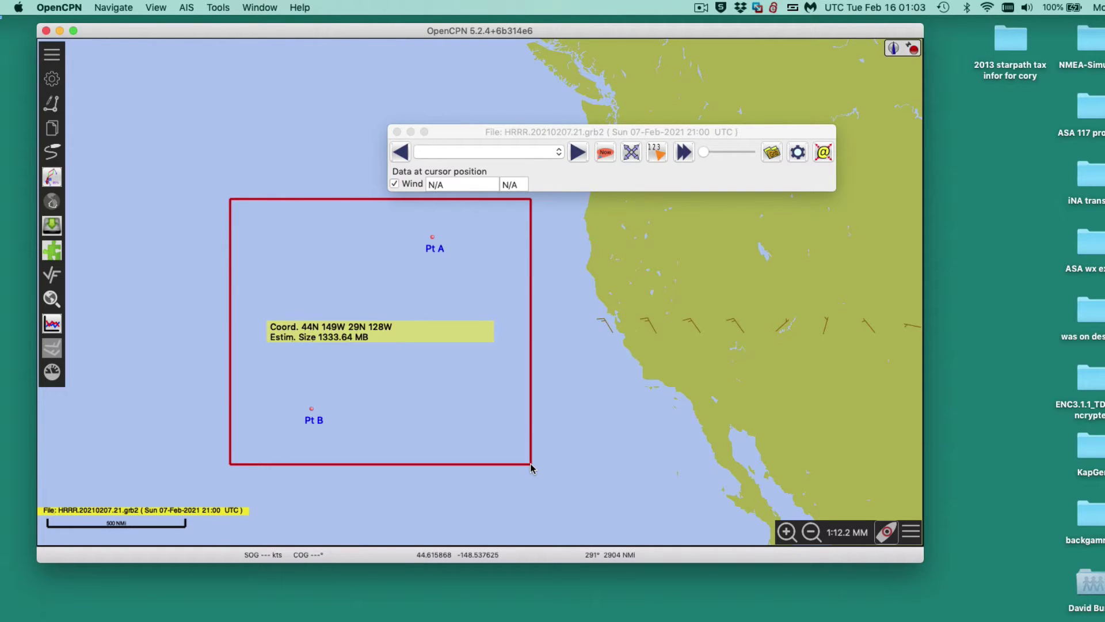
pyautogui.moveTo(531, 467); pyautogui.dragTo(557, 480)
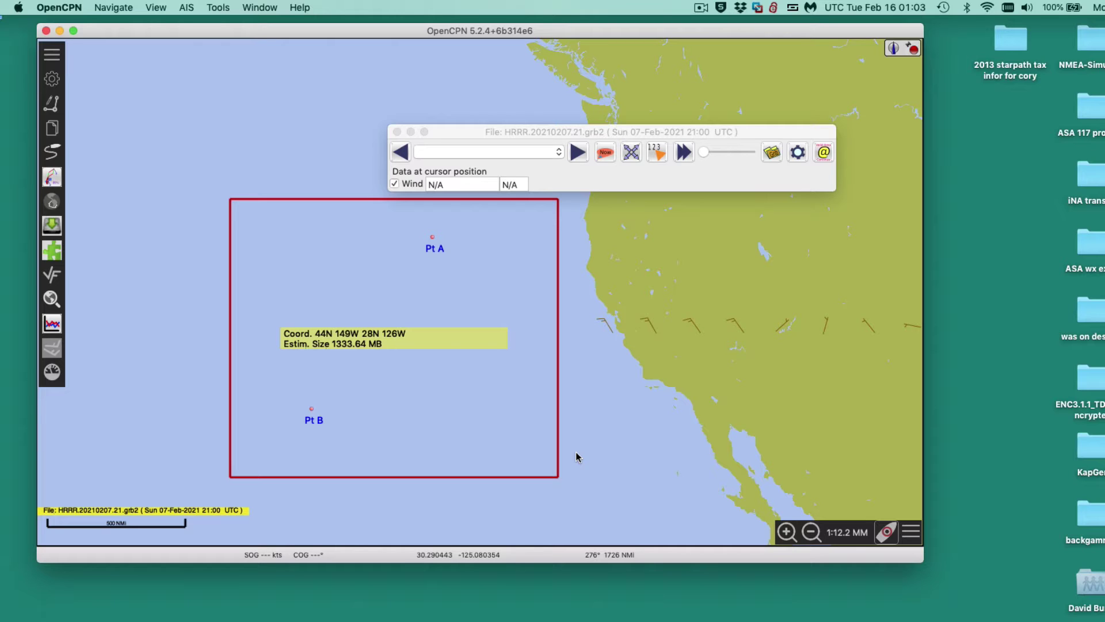
pyautogui.click(823, 152)
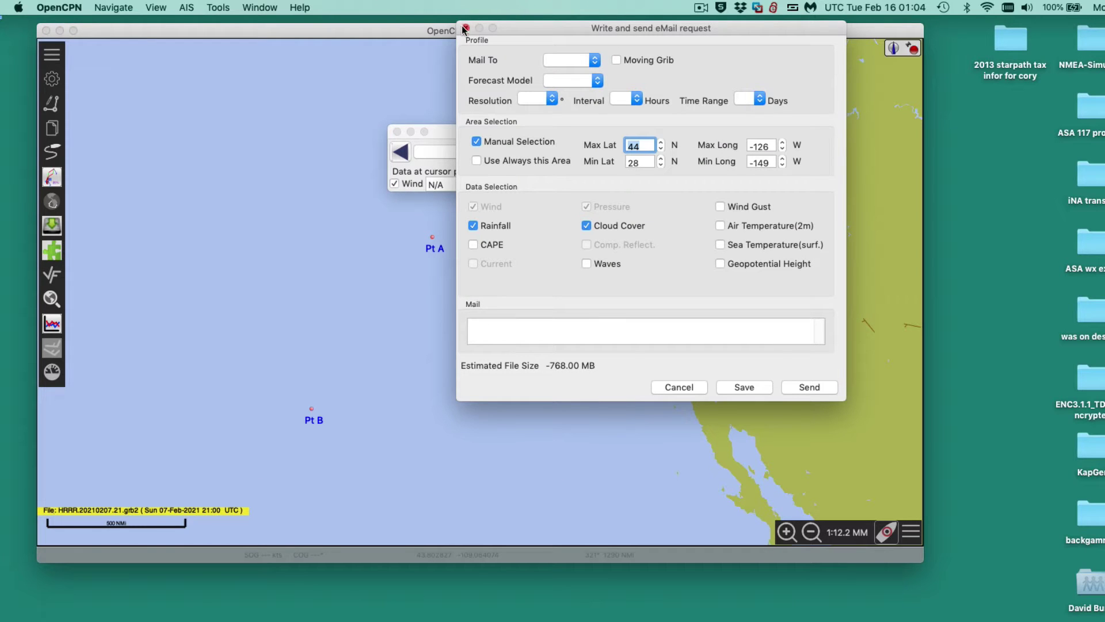
pyautogui.click(465, 29)
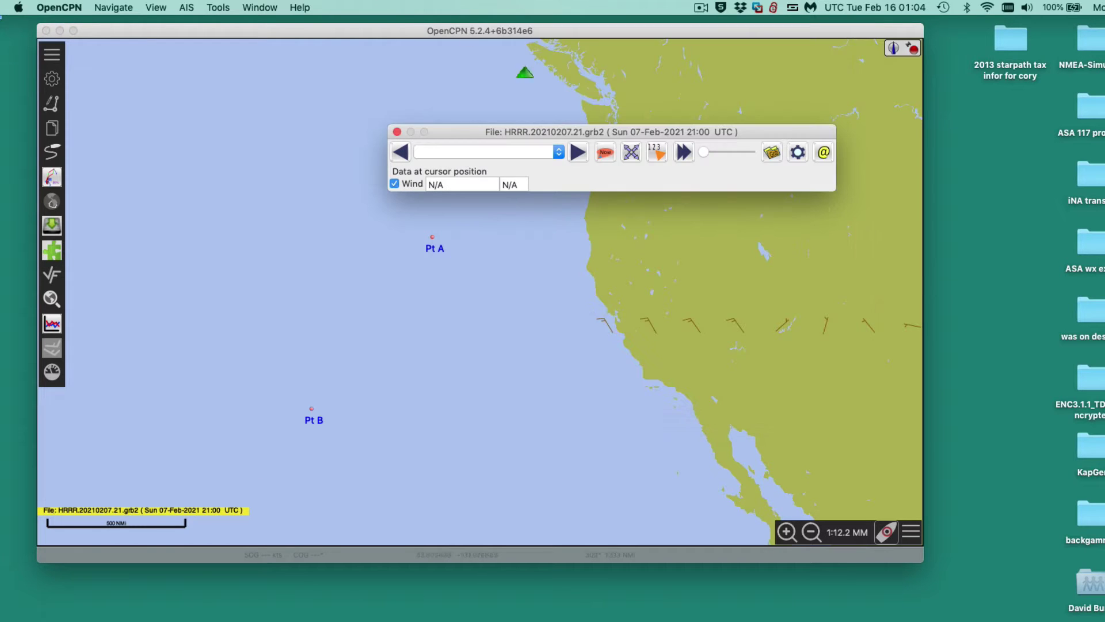
pyautogui.click(773, 153)
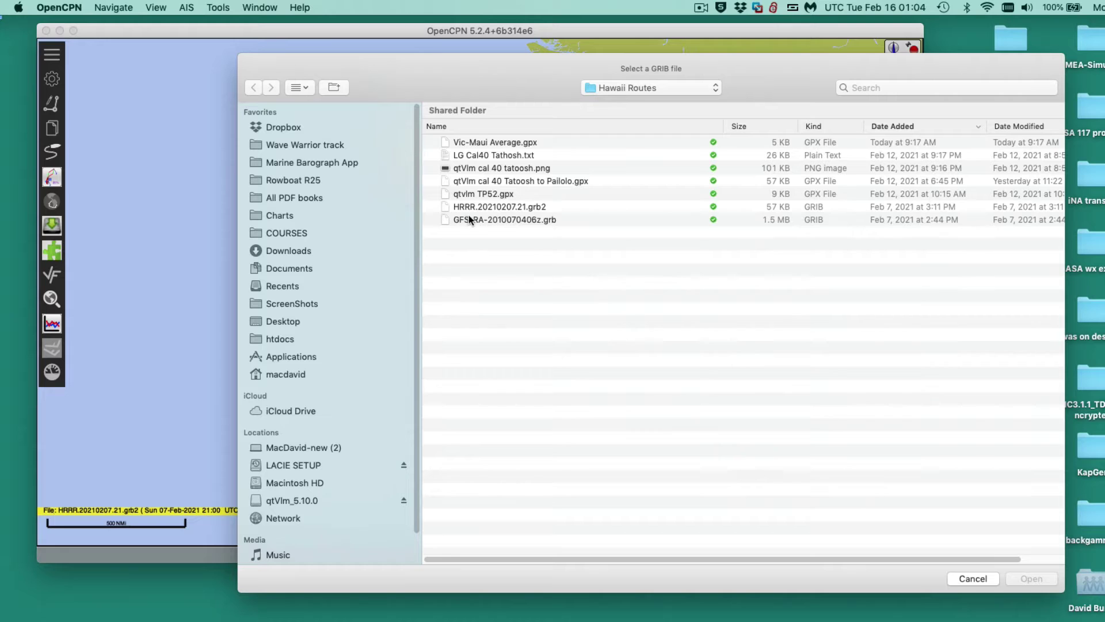
pyautogui.click(470, 218)
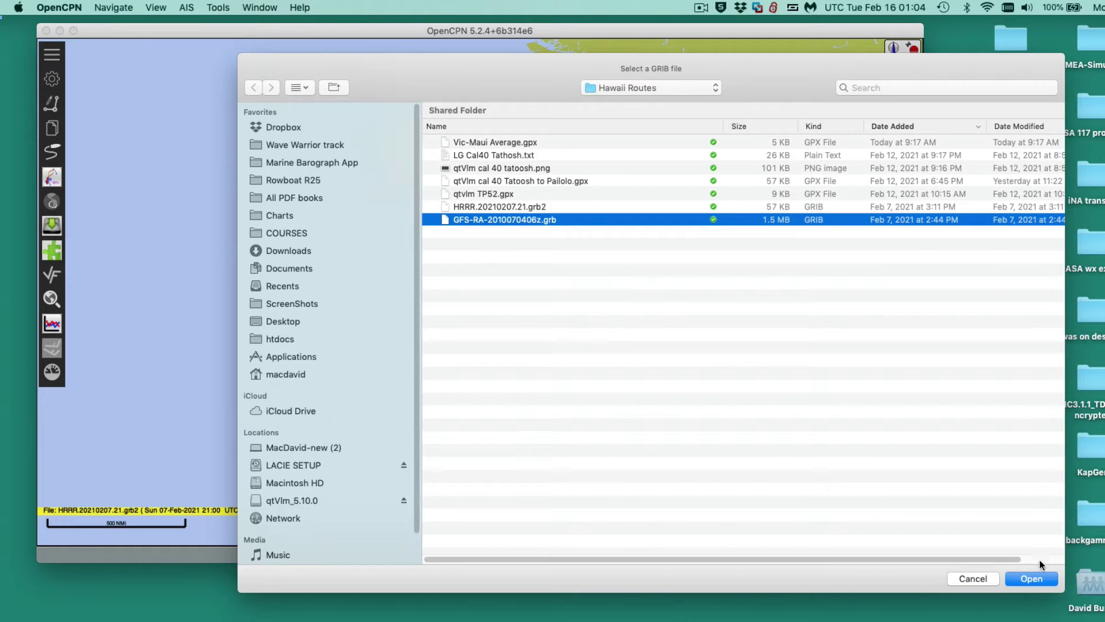
pyautogui.click(1032, 580)
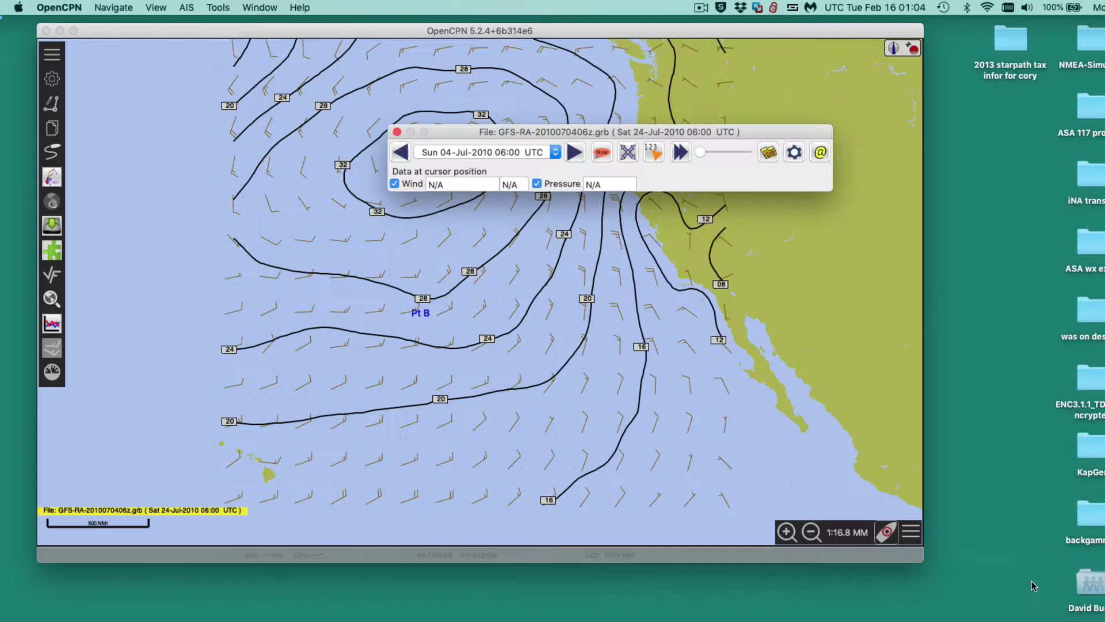
pyautogui.scroll(2, 500, 328)
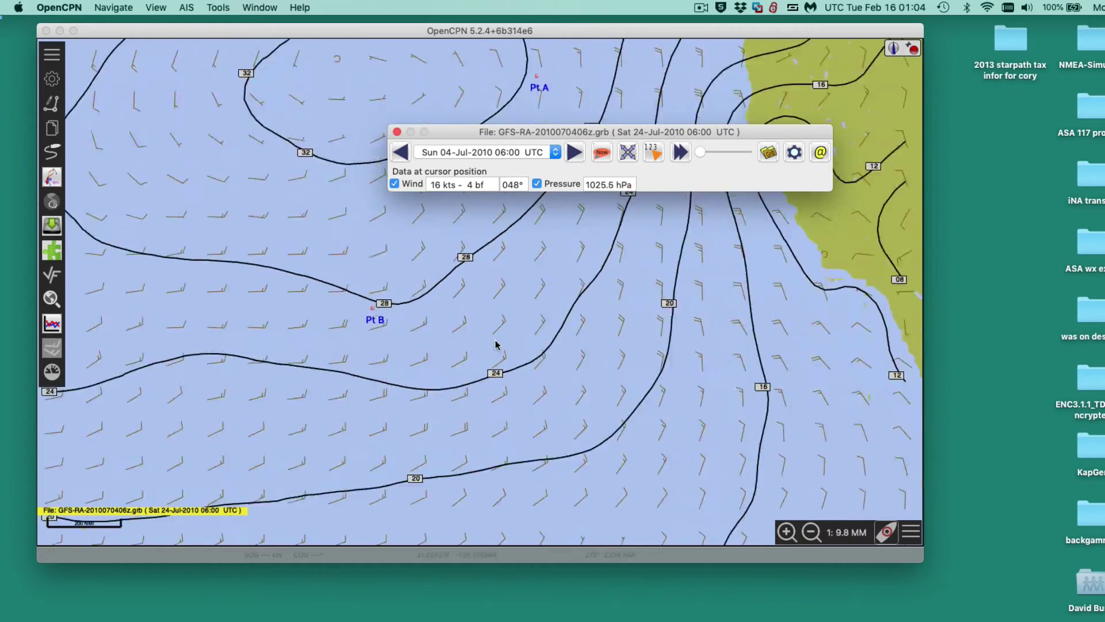
pyautogui.scroll(-3, 494, 348)
pyautogui.scroll(4, 494, 353)
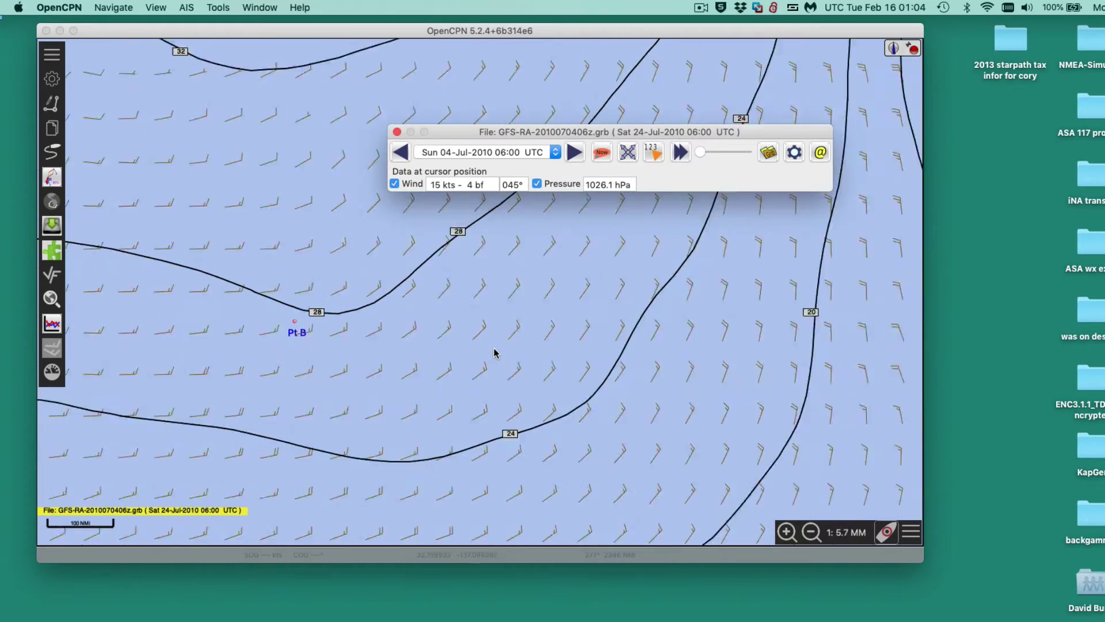
# Step: Zoom out, move the GRIB panel aside, keep Sun 04-Jul-2010 06:00 UTC, and pan to the waypoints
pyautogui.scroll(-2, 494, 353)
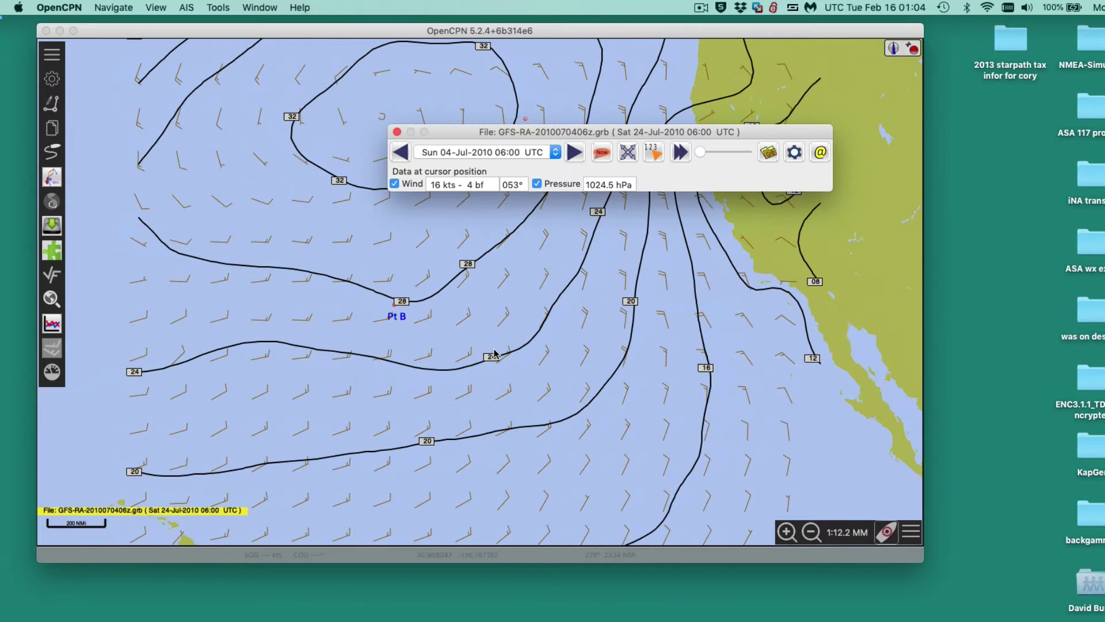
pyautogui.moveTo(460, 132); pyautogui.dragTo(587, 223)
pyautogui.click(640, 241)
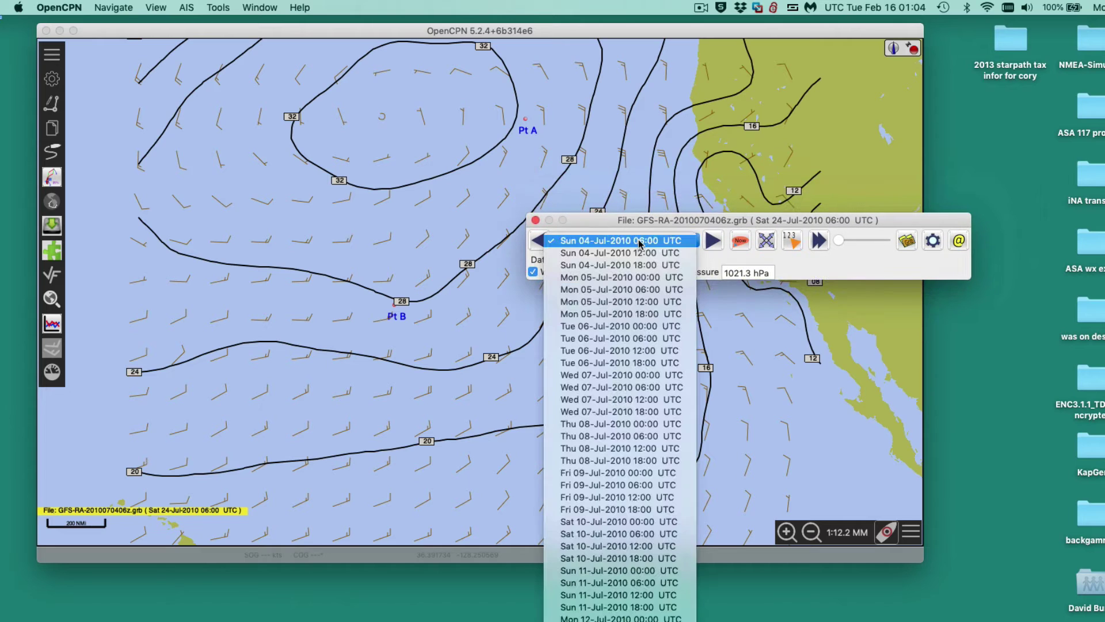
pyautogui.click(599, 245)
pyautogui.moveTo(601, 223); pyautogui.dragTo(631, 234)
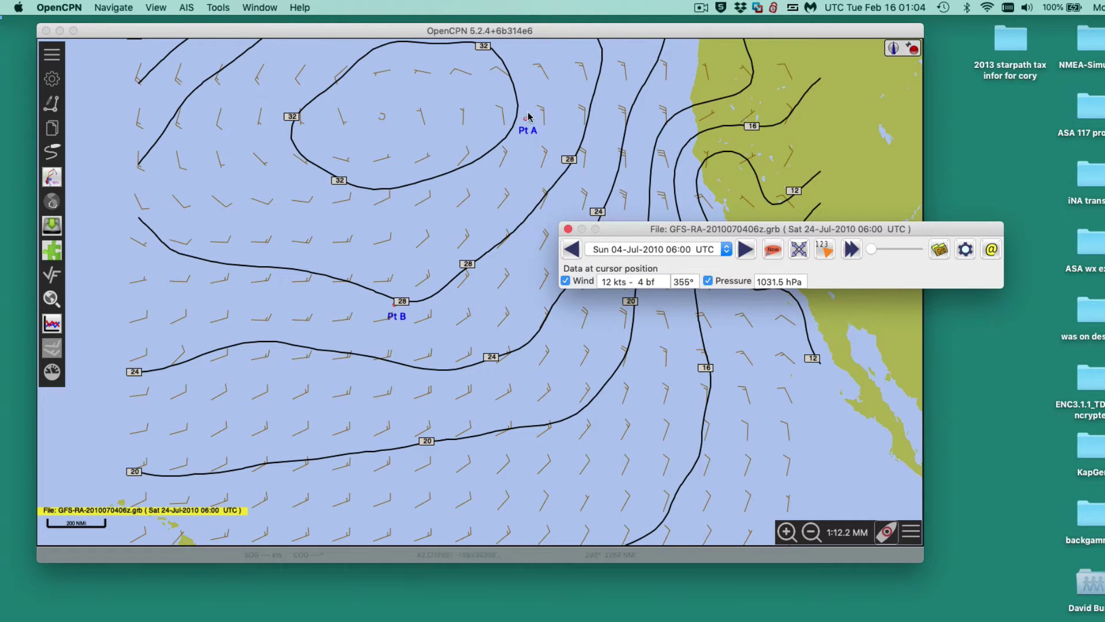
pyautogui.moveTo(369, 444); pyautogui.dragTo(329, 461)
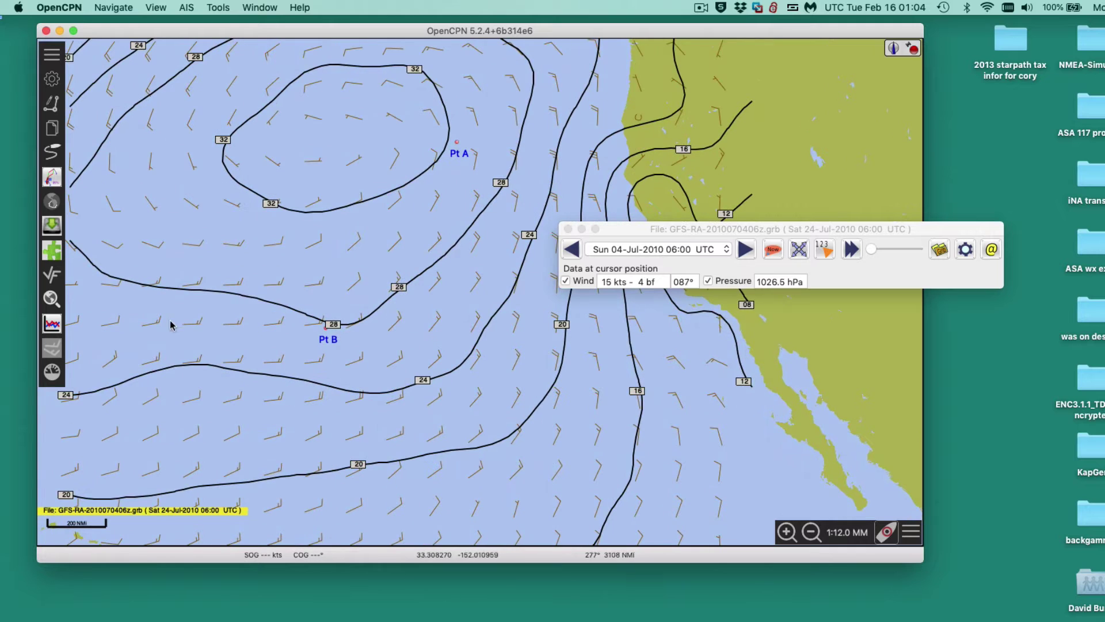
# Step: Open the Weather Routing window and resize and arrange it beside the chart showing Pt A and Pt B
pyautogui.click(51, 206)
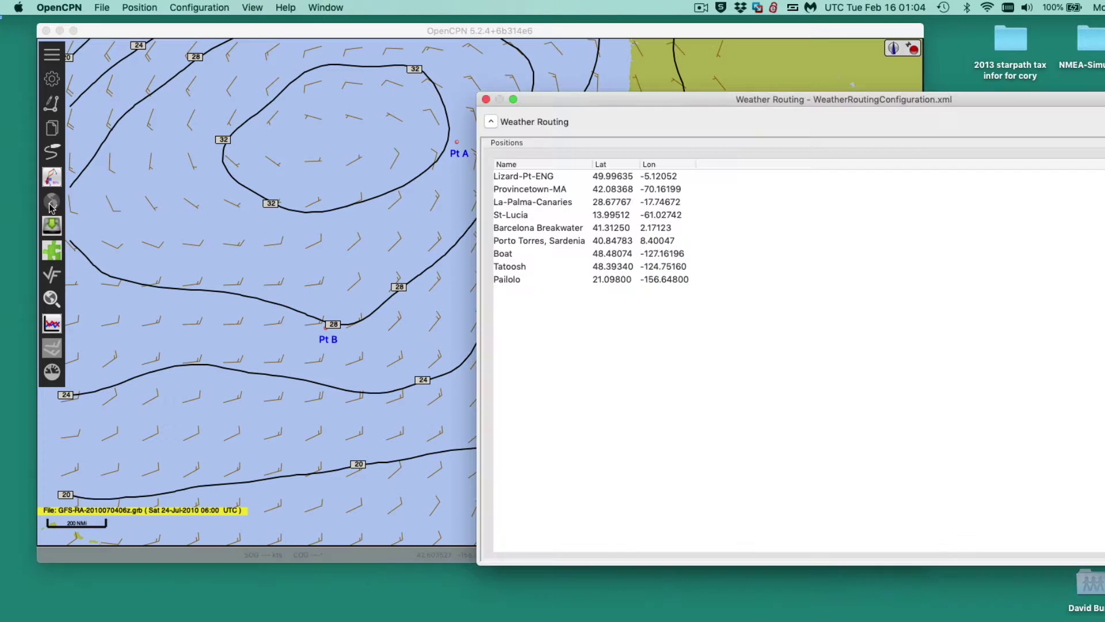
pyautogui.moveTo(582, 105); pyautogui.dragTo(268, 70)
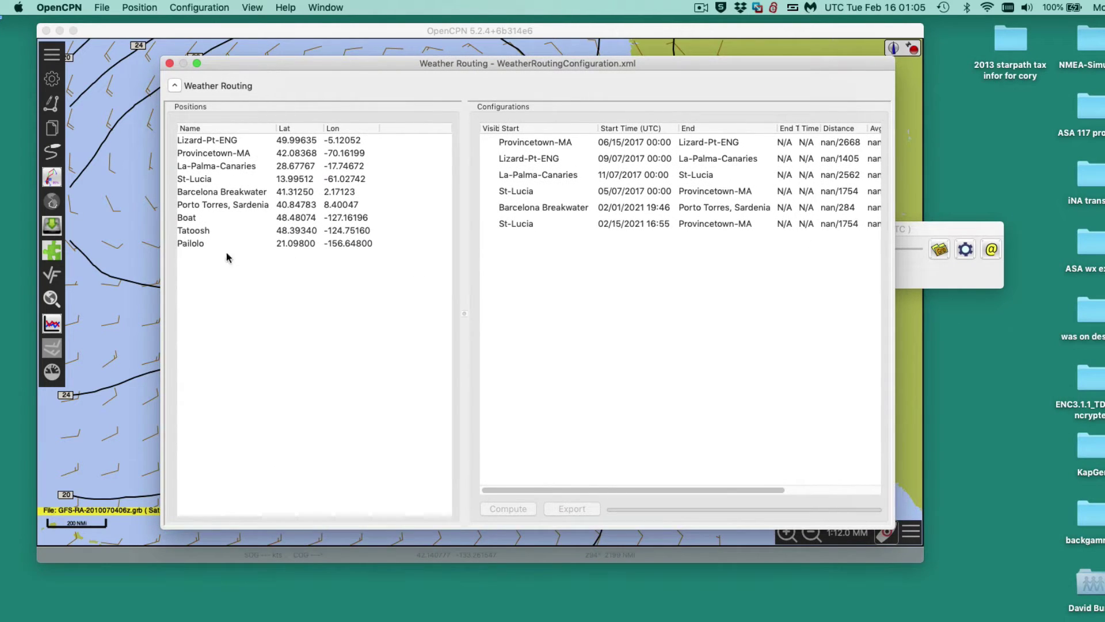
pyautogui.moveTo(272, 64)
pyautogui.mouseDown()
pyautogui.moveTo(259, 53)
pyautogui.moveTo(302, 53)
pyautogui.moveTo(248, 49)
pyautogui.moveTo(259, 50)
pyautogui.mouseUp()
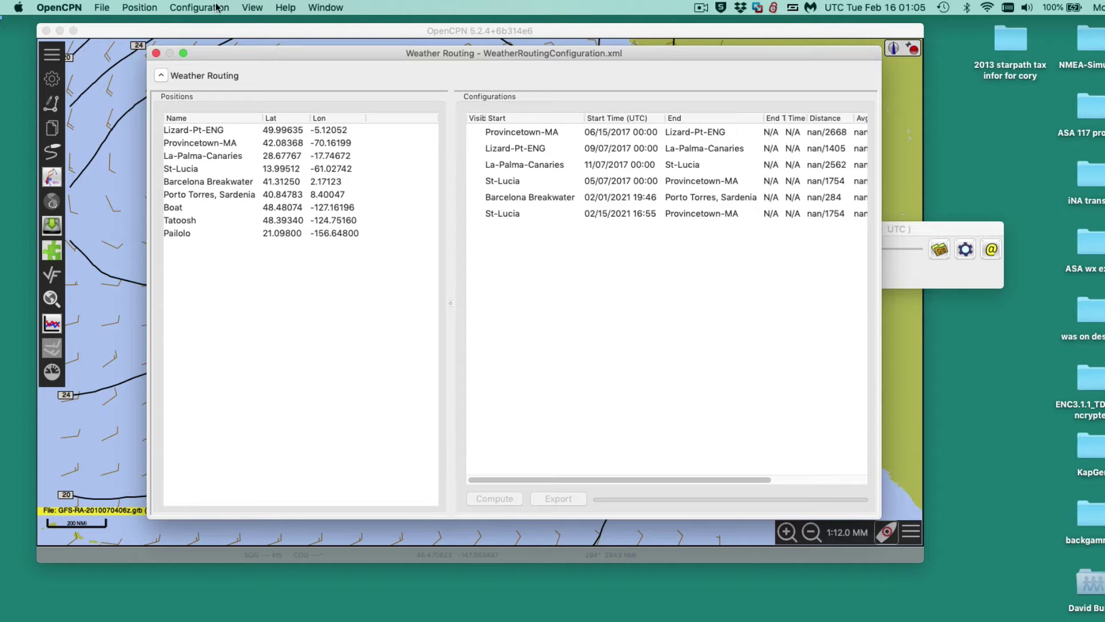
pyautogui.moveTo(298, 59); pyautogui.dragTo(572, 256)
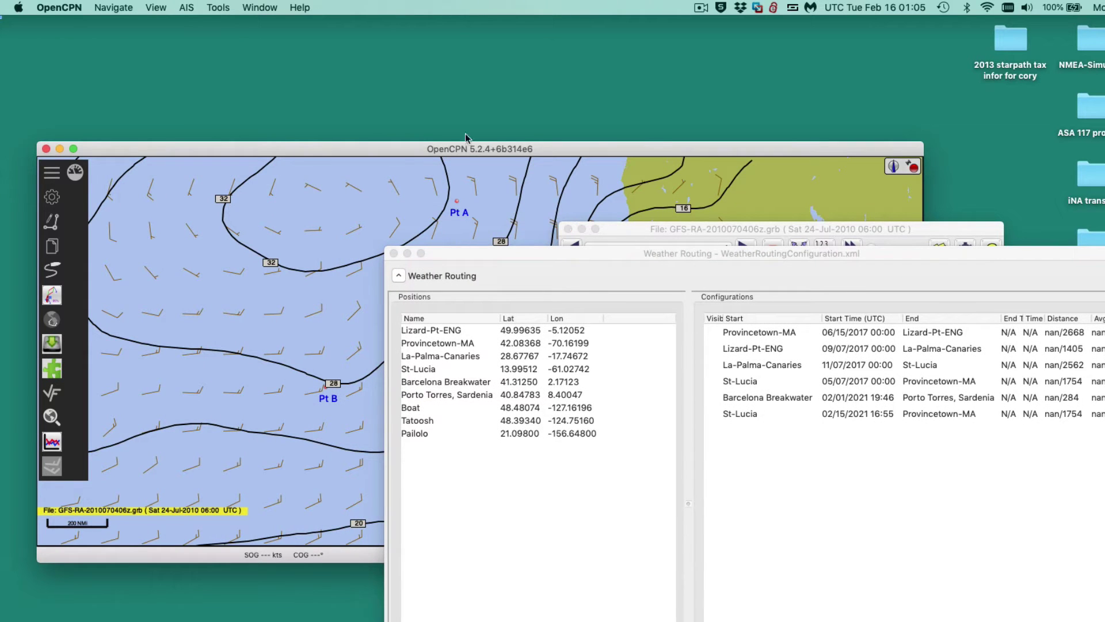
pyautogui.click(531, 272)
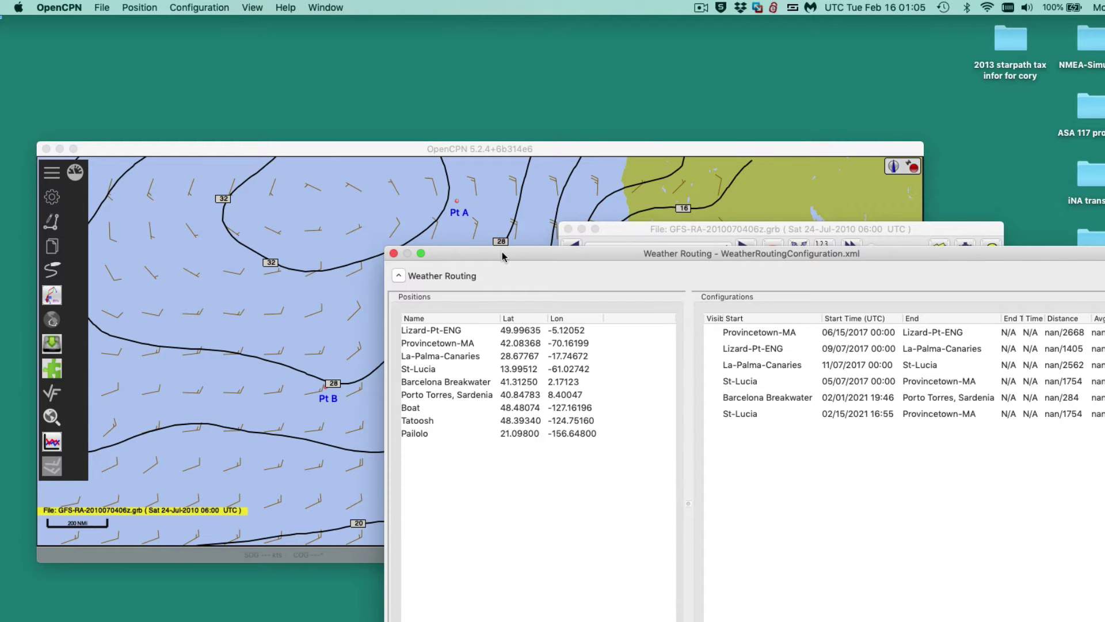
pyautogui.moveTo(502, 256); pyautogui.dragTo(479, 241)
pyautogui.moveTo(591, 152); pyautogui.dragTo(566, 37)
pyautogui.moveTo(601, 238); pyautogui.dragTo(367, 73)
pyautogui.moveTo(875, 540); pyautogui.dragTo(858, 504)
pyautogui.moveTo(343, 69); pyautogui.dragTo(617, 202)
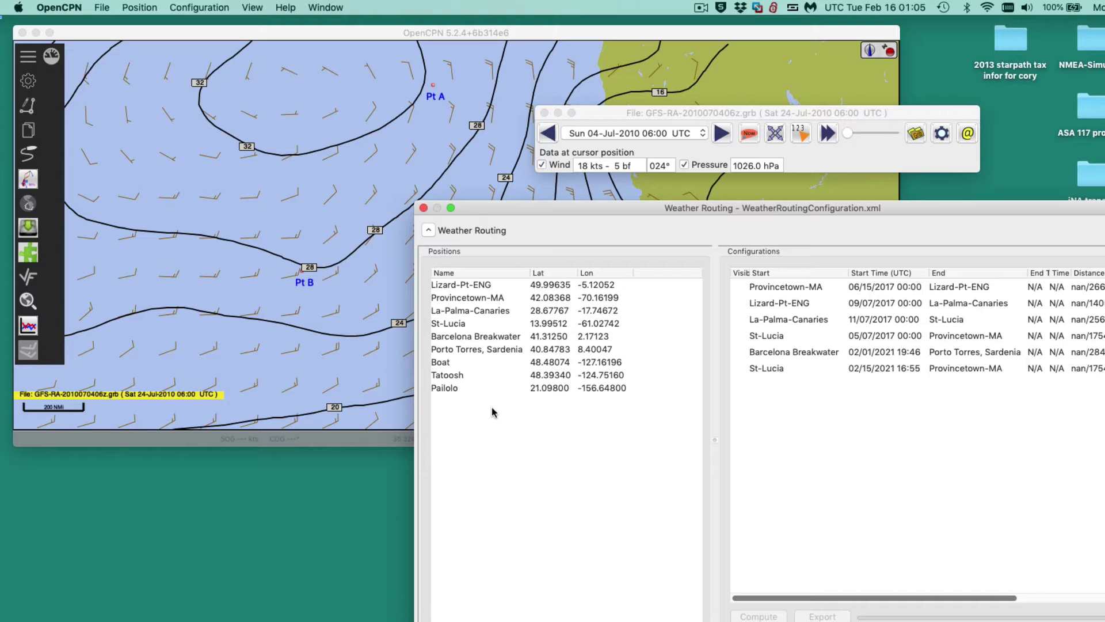
# Step: Add Pt A as a Weather Route Position at 41.89158, -134.68597
pyautogui.rightClick(433, 88)
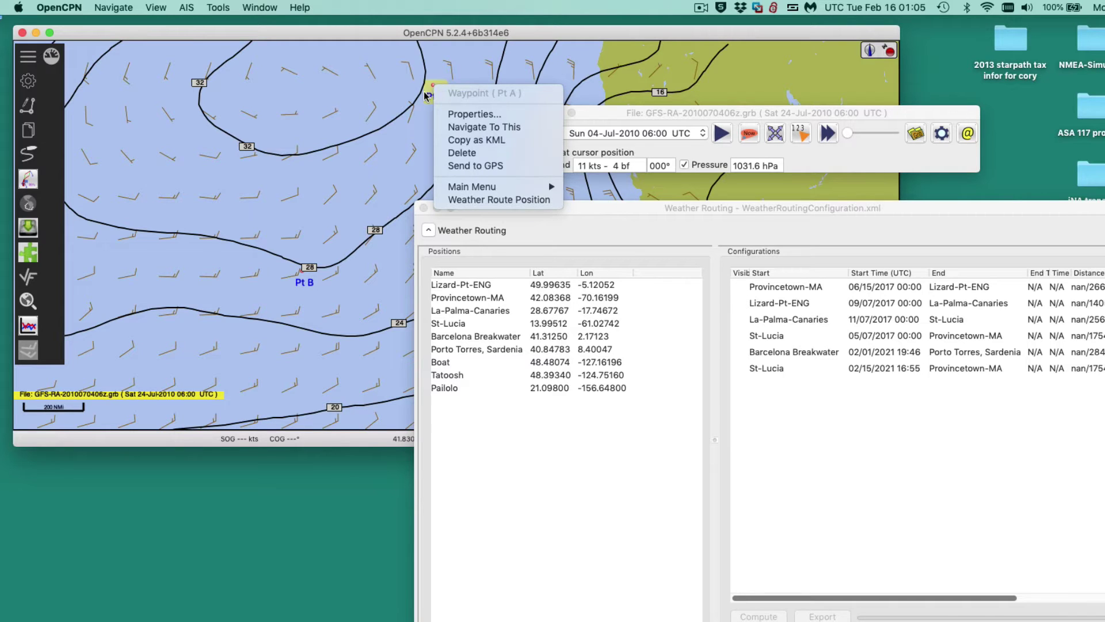
pyautogui.click(415, 141)
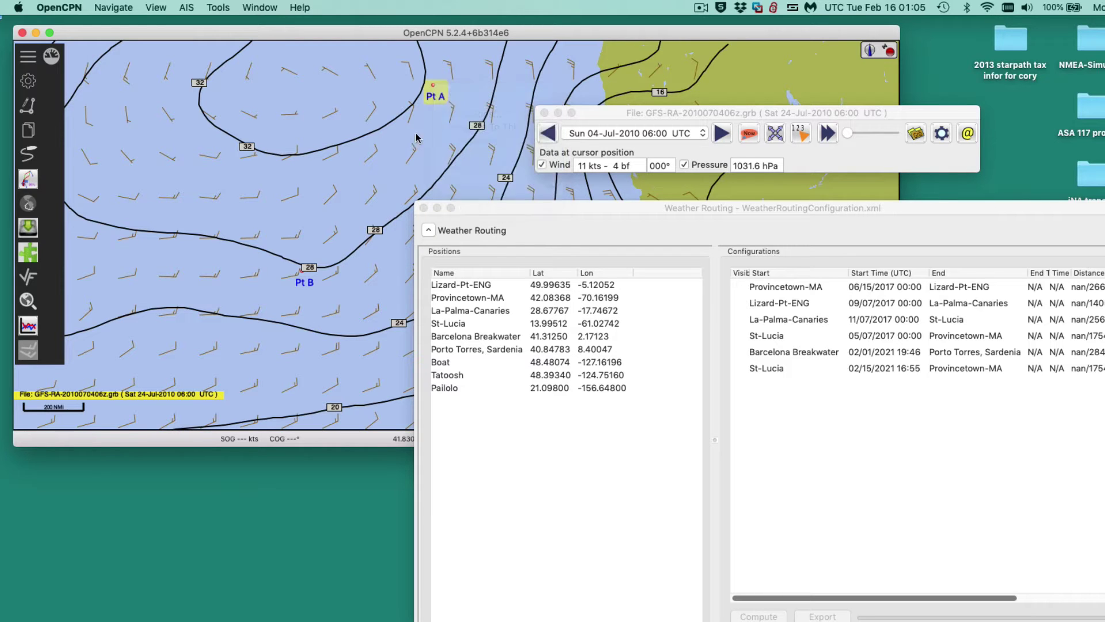
pyautogui.rightClick(445, 85)
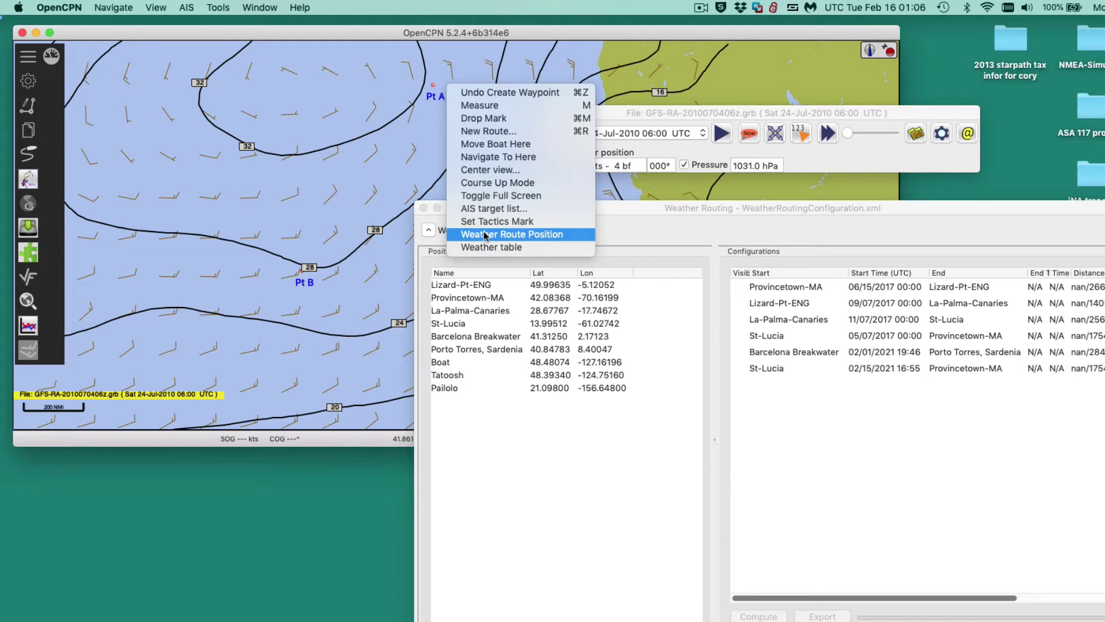
pyautogui.click(413, 138)
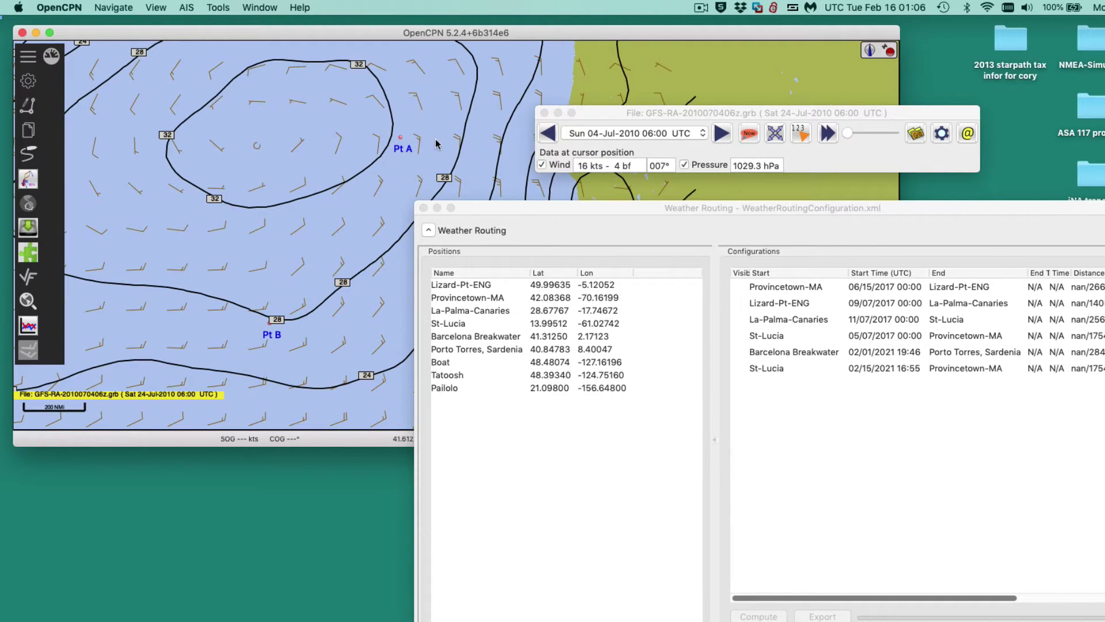
pyautogui.moveTo(433, 89); pyautogui.dragTo(418, 115)
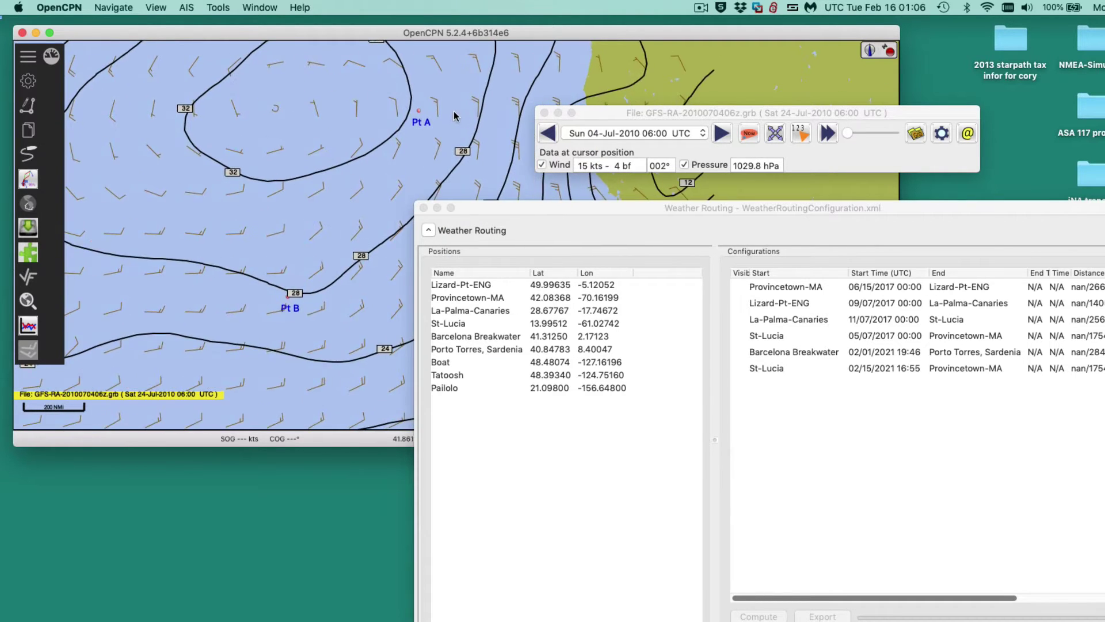
pyautogui.rightClick(418, 114)
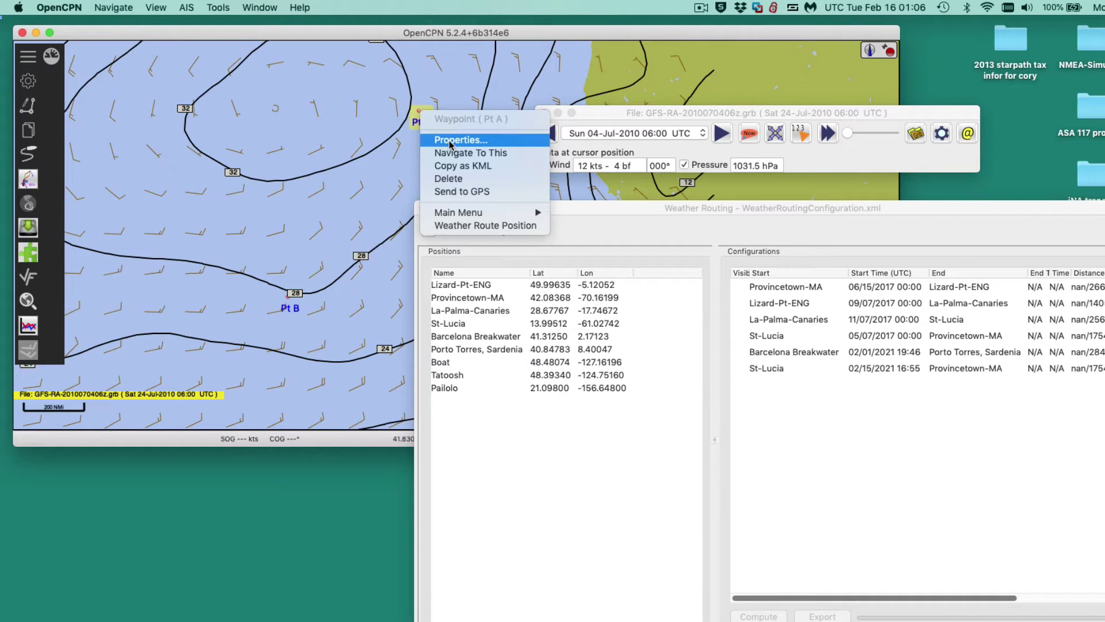
pyautogui.click(412, 111)
pyautogui.rightClick(417, 112)
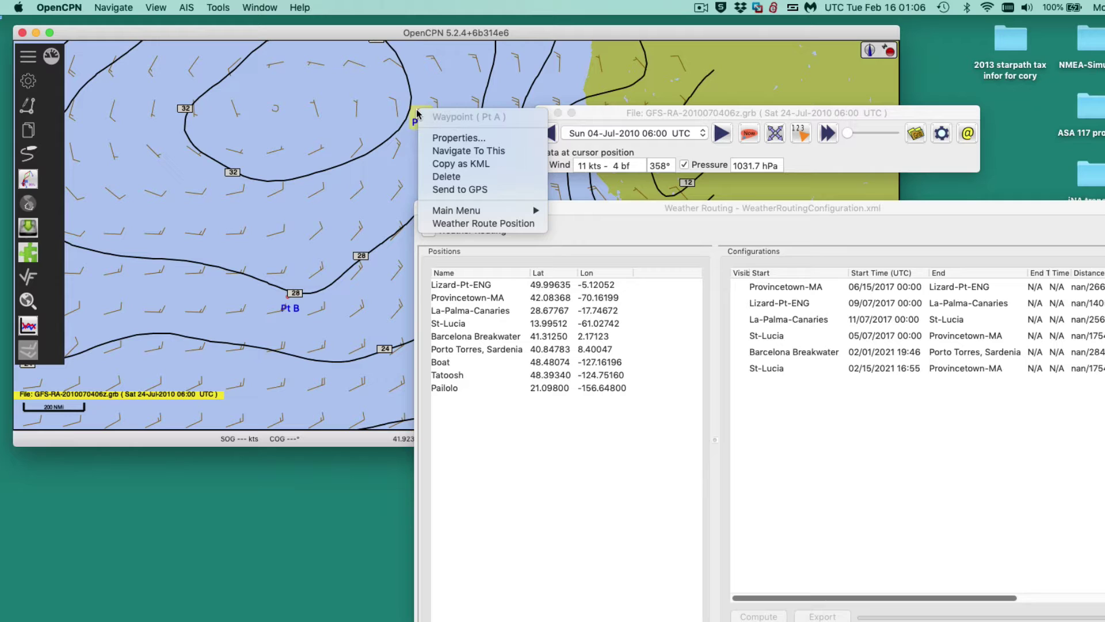
pyautogui.click(469, 224)
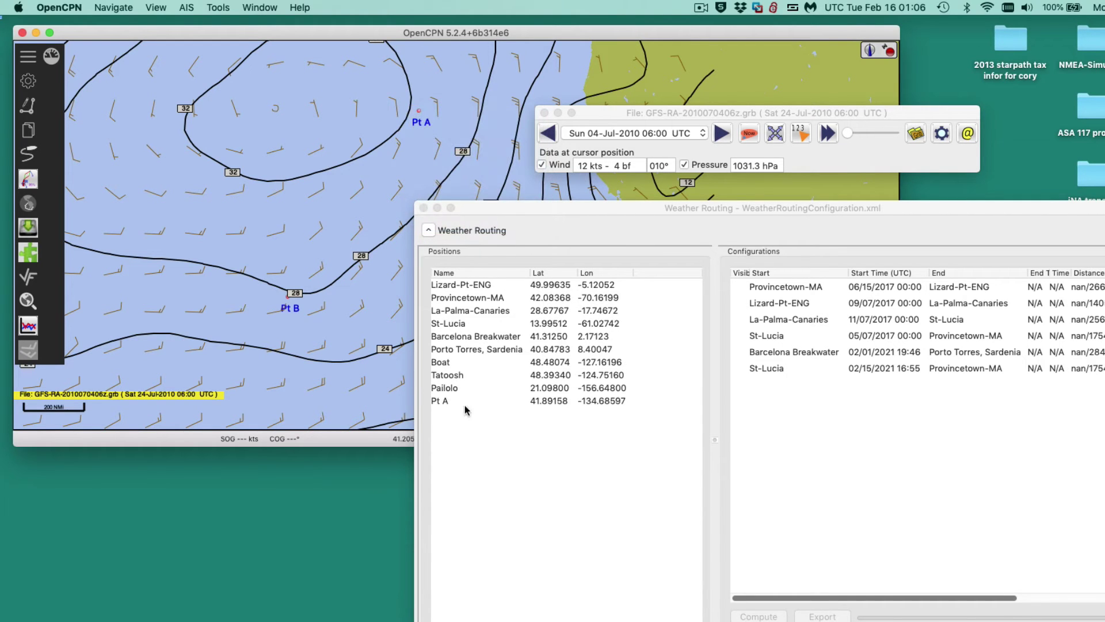
# Step: Add Pt B as a Weather Route Position at 32.80219, -142.75352
pyautogui.moveTo(542, 208); pyautogui.dragTo(653, 200)
pyautogui.rightClick(287, 299)
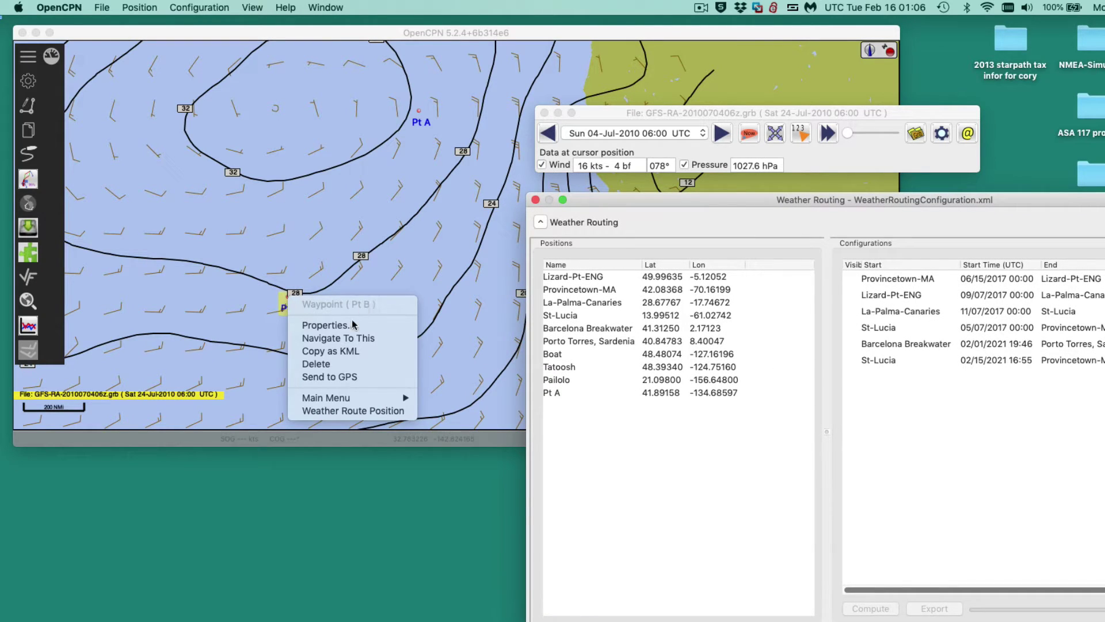
pyautogui.click(345, 411)
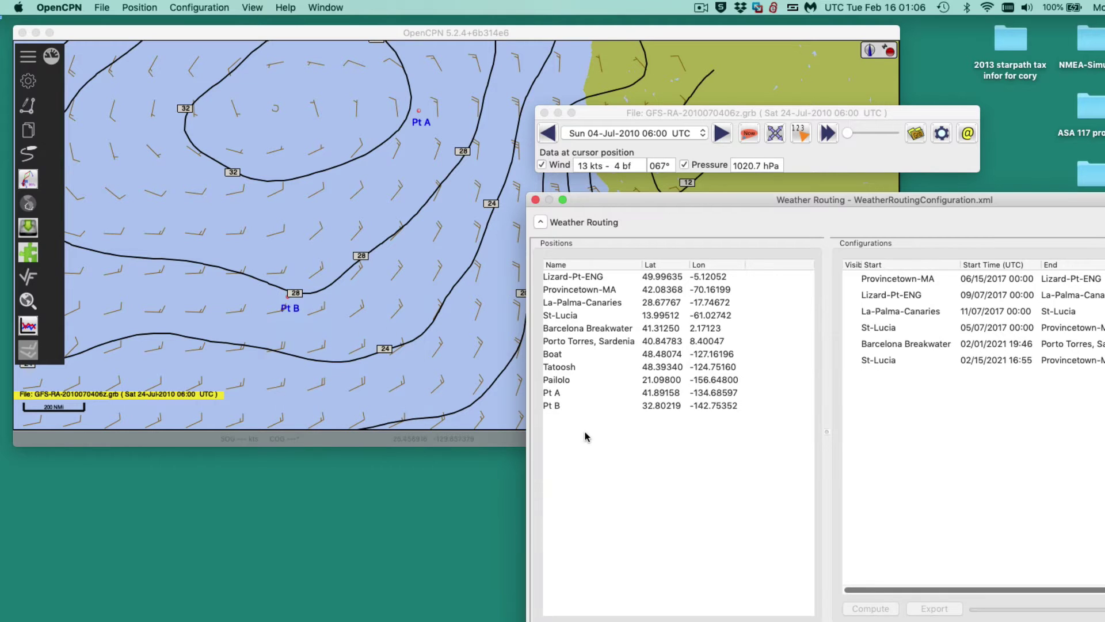
# Step: Keep the GRIB time at Sun 04-Jul-2010 06:00 and reposition the Weather Routing window
pyautogui.moveTo(647, 205); pyautogui.dragTo(694, 259)
pyautogui.click(586, 132)
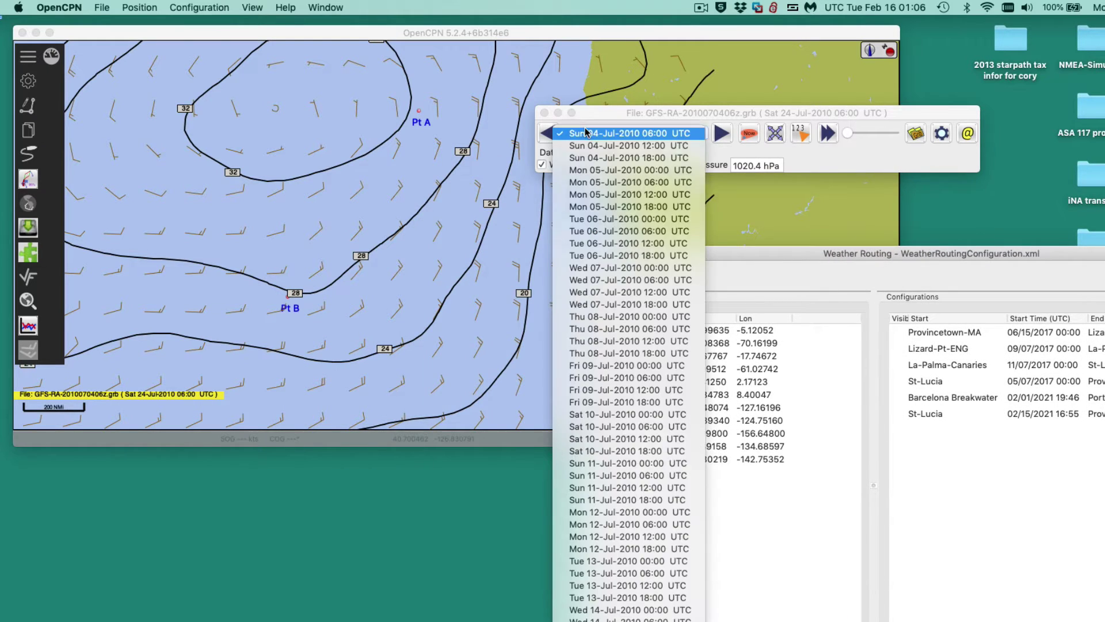
pyautogui.click(650, 135)
pyautogui.moveTo(712, 252); pyautogui.dragTo(341, 102)
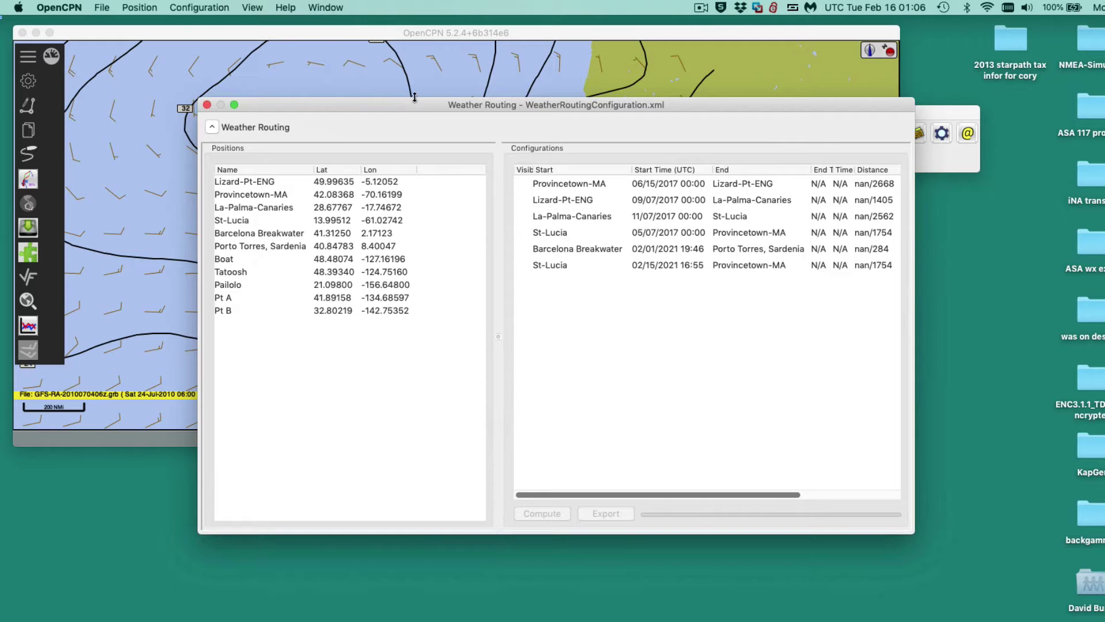
pyautogui.moveTo(414, 99); pyautogui.dragTo(457, 101)
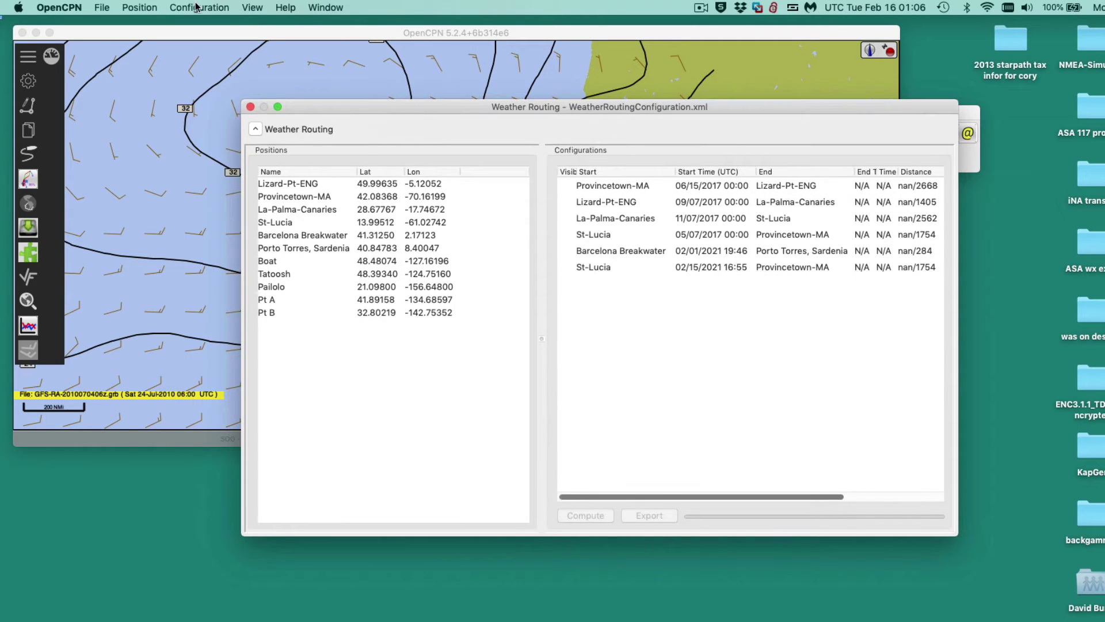
pyautogui.click(197, 7)
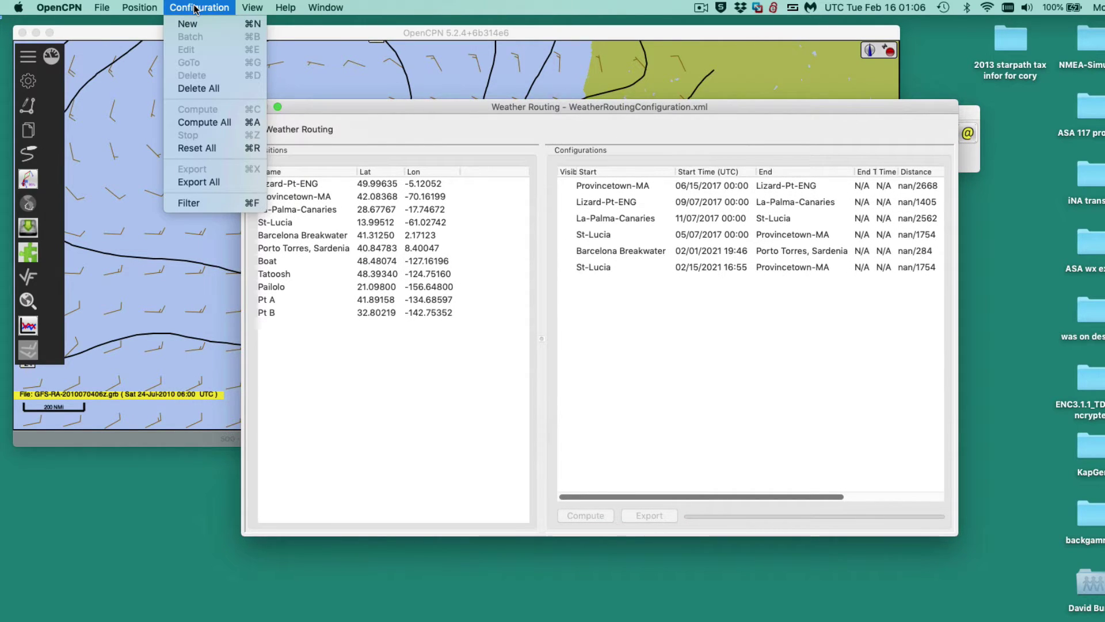
pyautogui.click(459, 134)
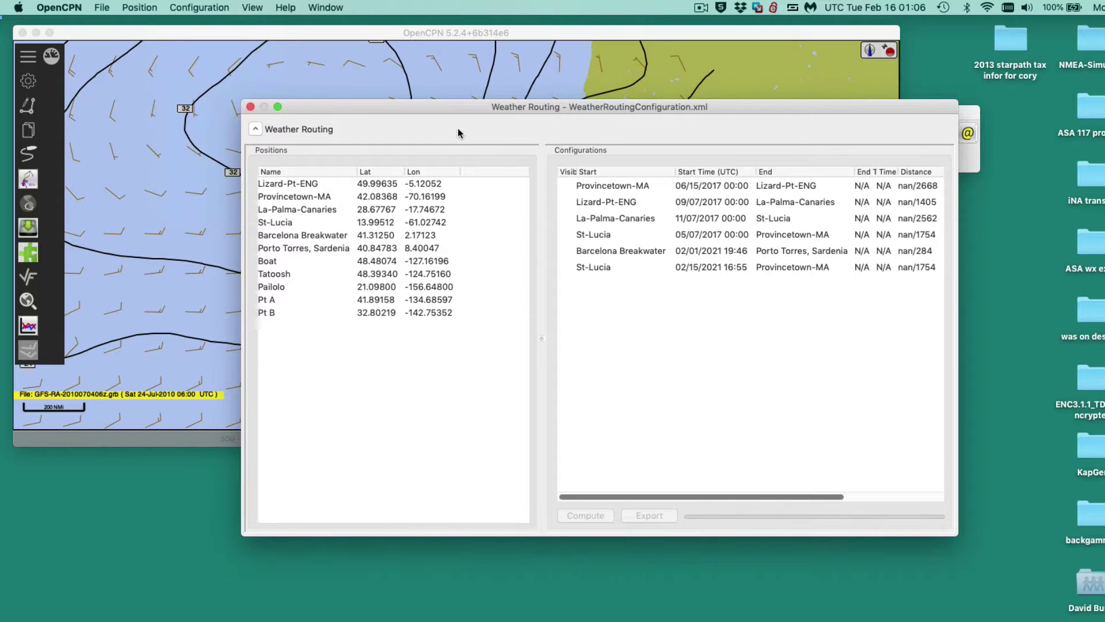
pyautogui.moveTo(437, 108); pyautogui.dragTo(433, 101)
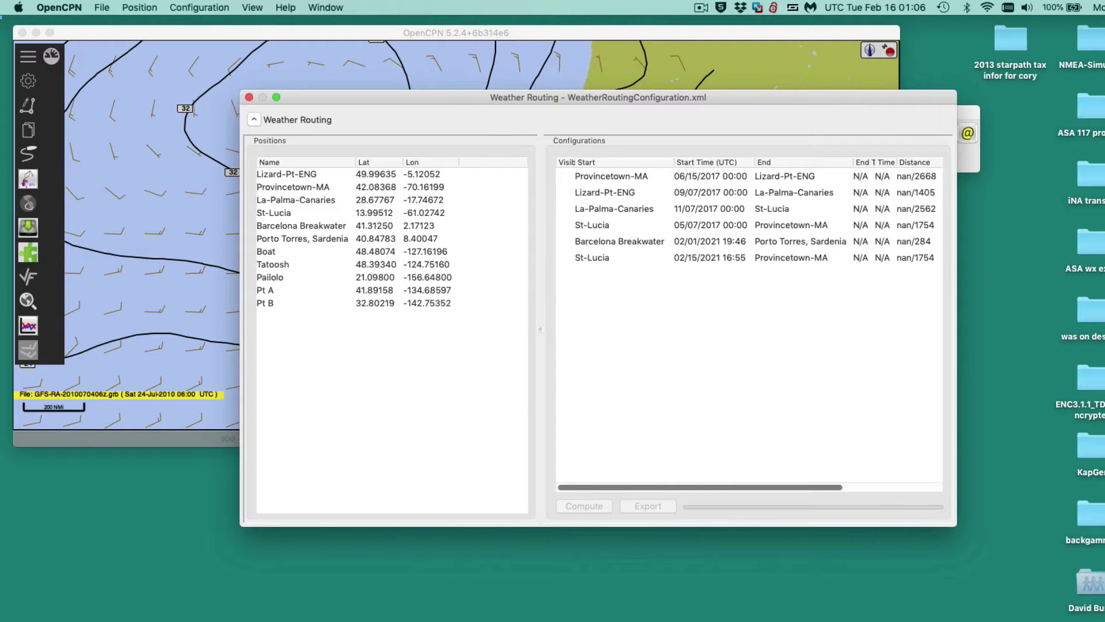
pyautogui.press('super+Tab')
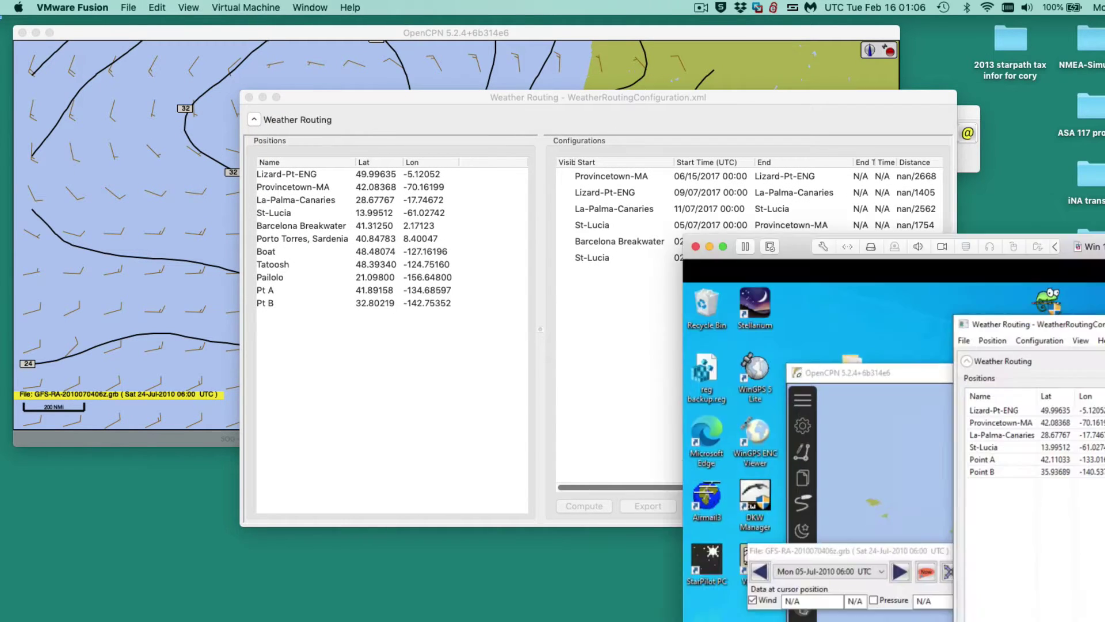
pyautogui.moveTo(1104, 230); pyautogui.dragTo(820, 55)
pyautogui.moveTo(677, 145); pyautogui.dragTo(559, 151)
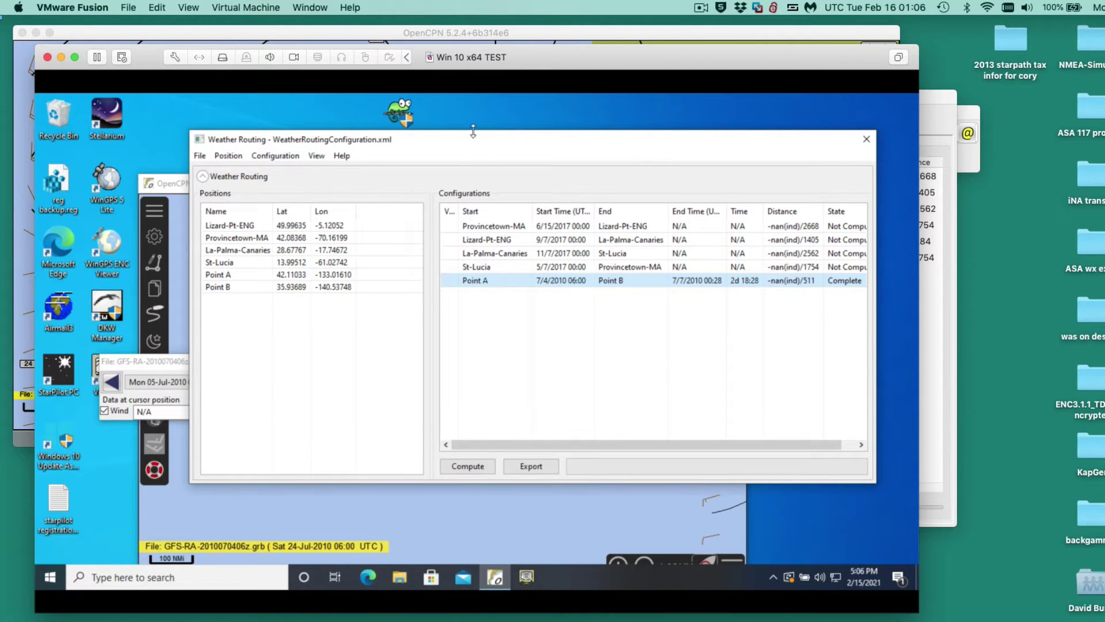
pyautogui.moveTo(481, 133); pyautogui.dragTo(469, 115)
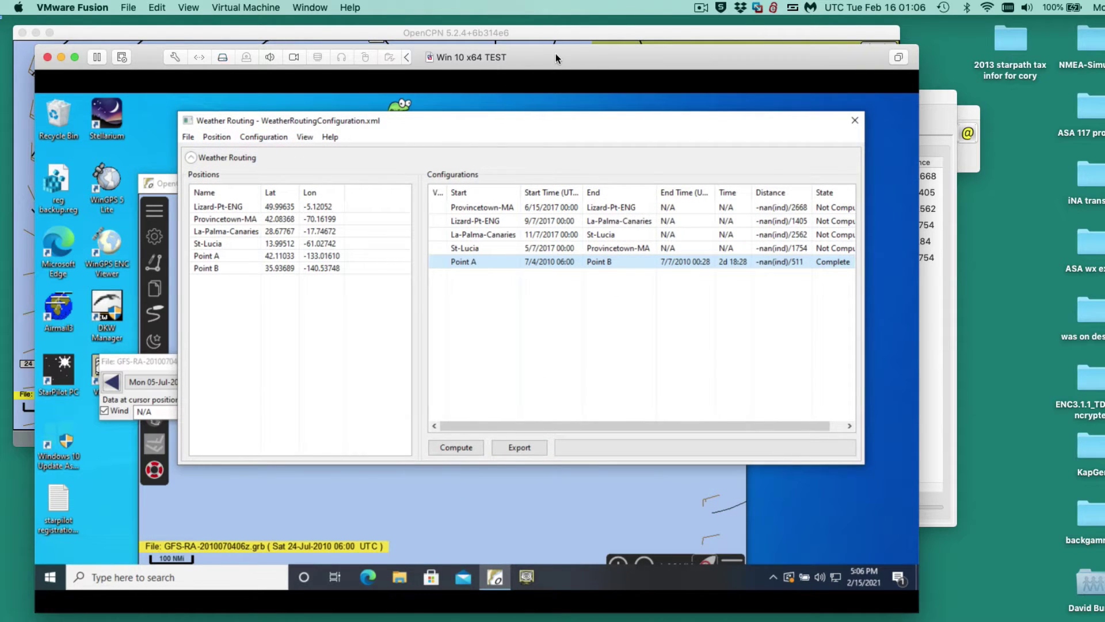
pyautogui.moveTo(556, 52); pyautogui.dragTo(1104, 345)
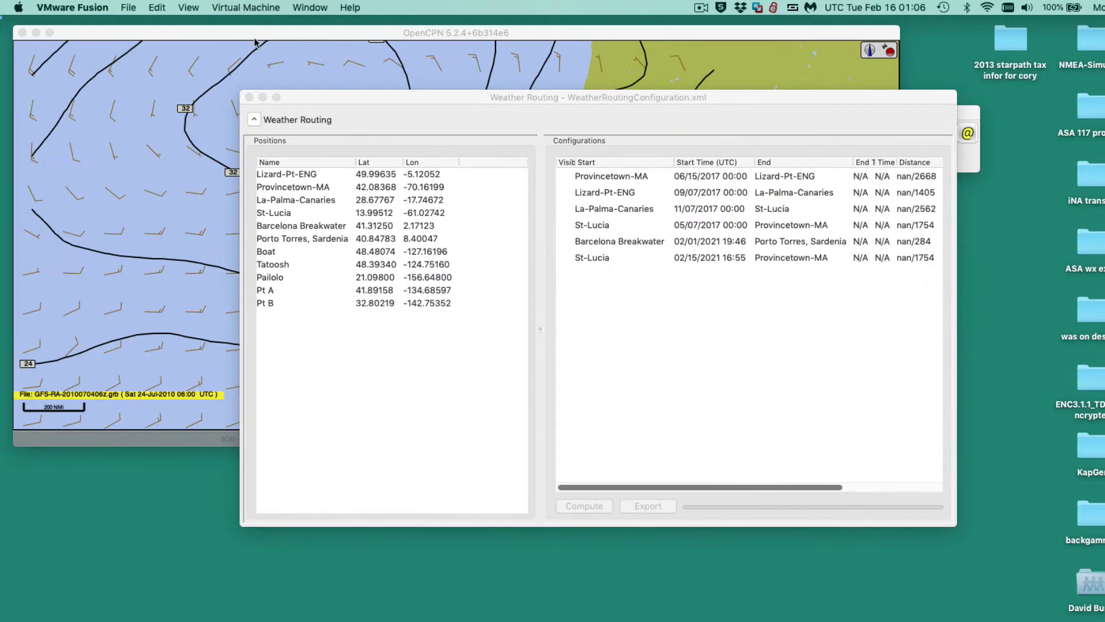
# Step: Rearrange the GRIB and Weather Routing windows, then create a new configuration via Configuration > New
pyautogui.click(353, 101)
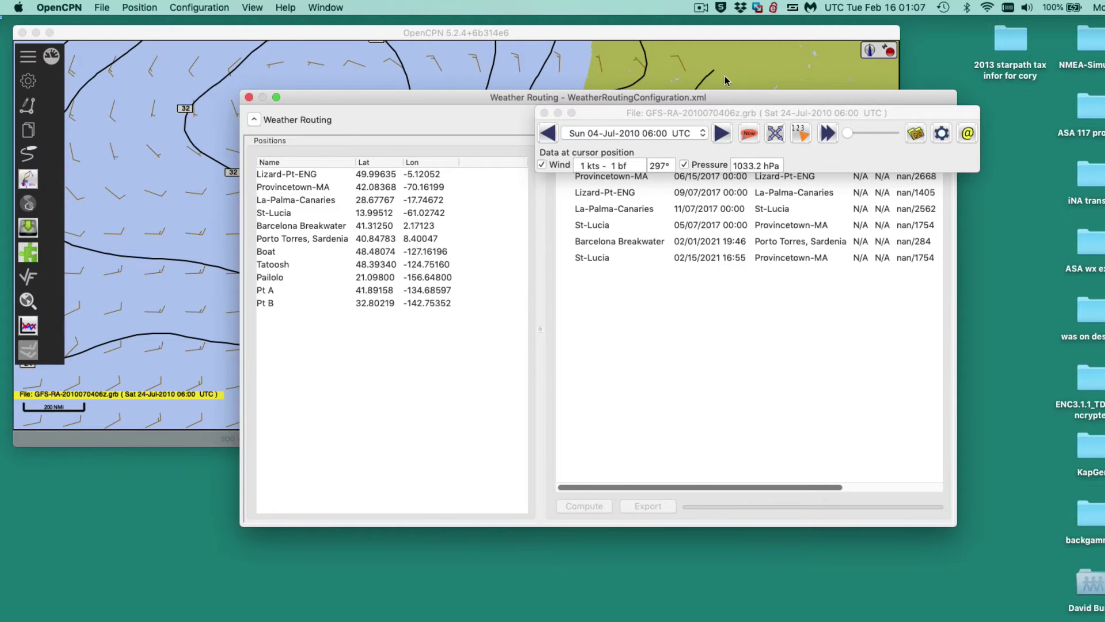
pyautogui.moveTo(605, 114); pyautogui.dragTo(578, 46)
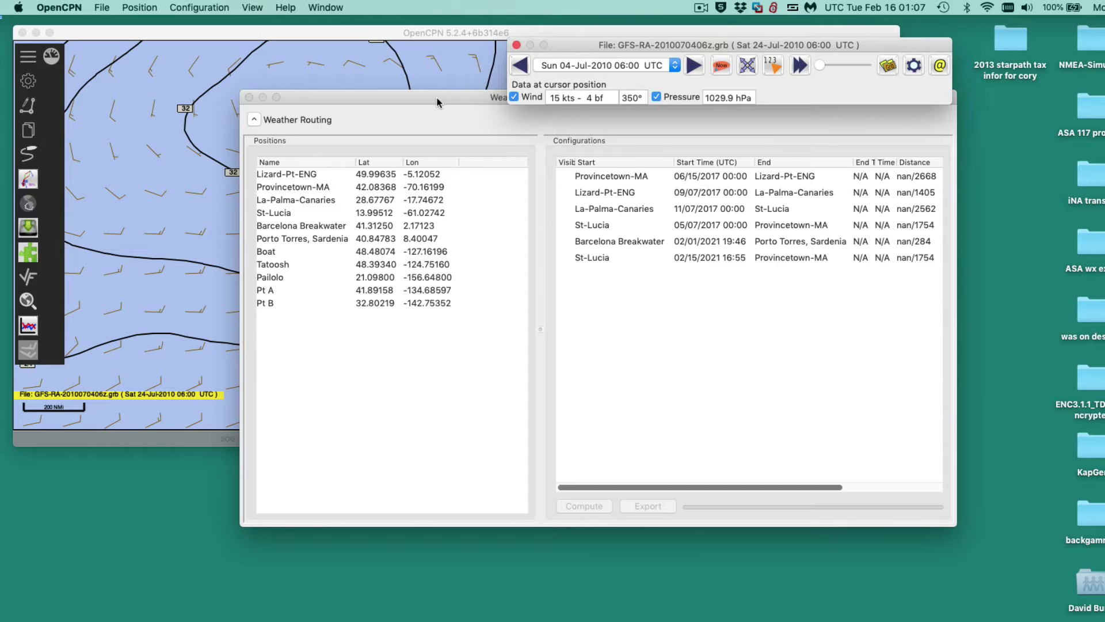
pyautogui.moveTo(437, 102); pyautogui.dragTo(422, 238)
pyautogui.moveTo(543, 53); pyautogui.dragTo(966, 70)
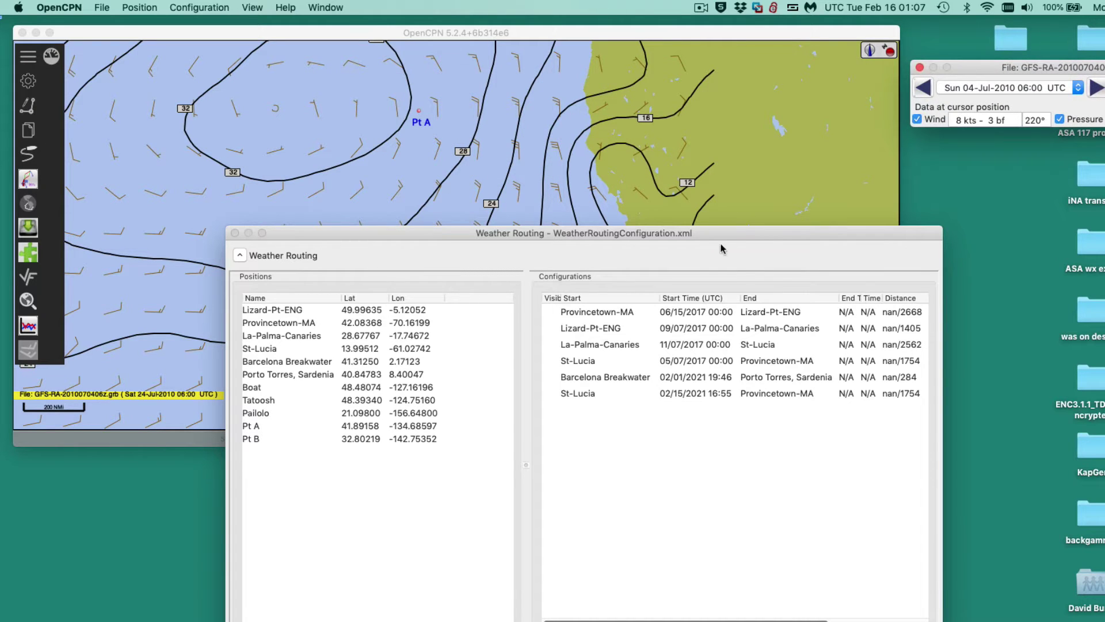
pyautogui.moveTo(731, 235); pyautogui.dragTo(716, 112)
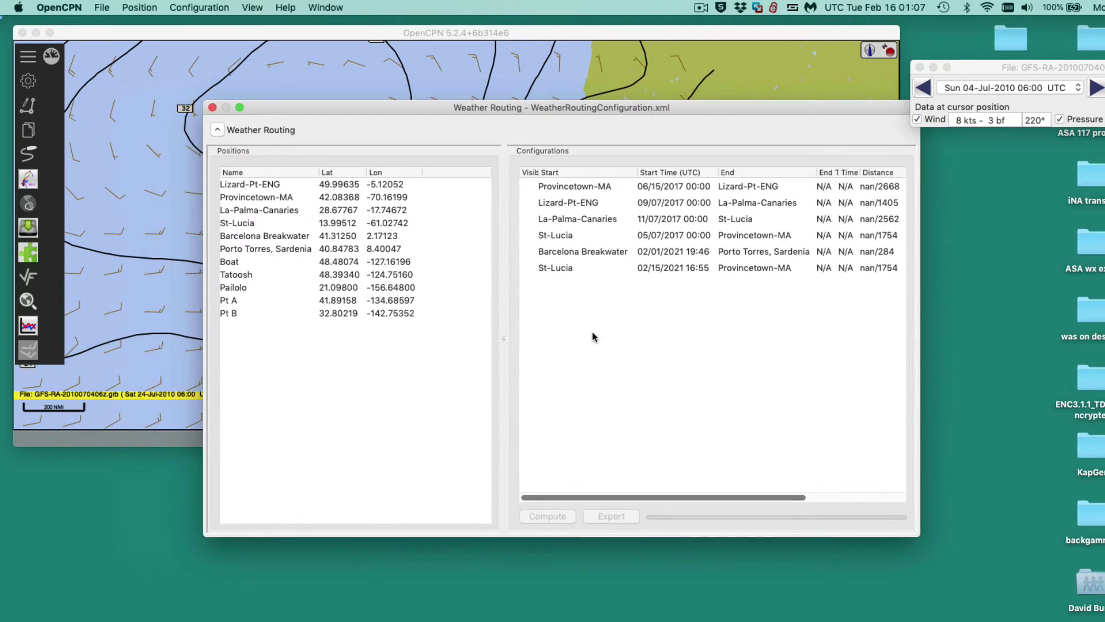
pyautogui.click(192, 8)
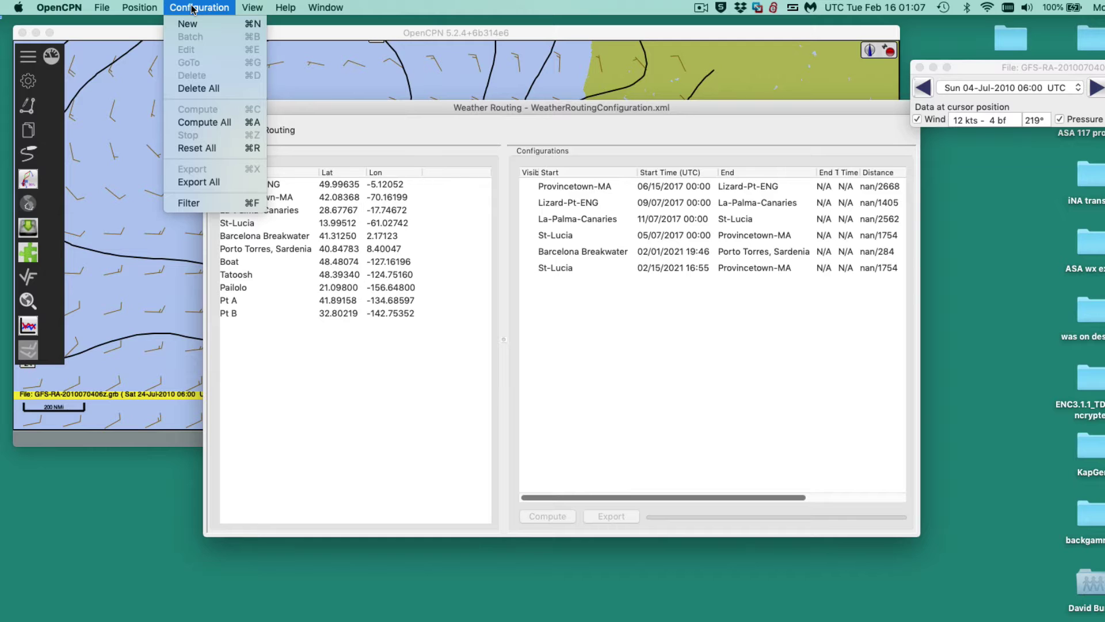
pyautogui.click(188, 23)
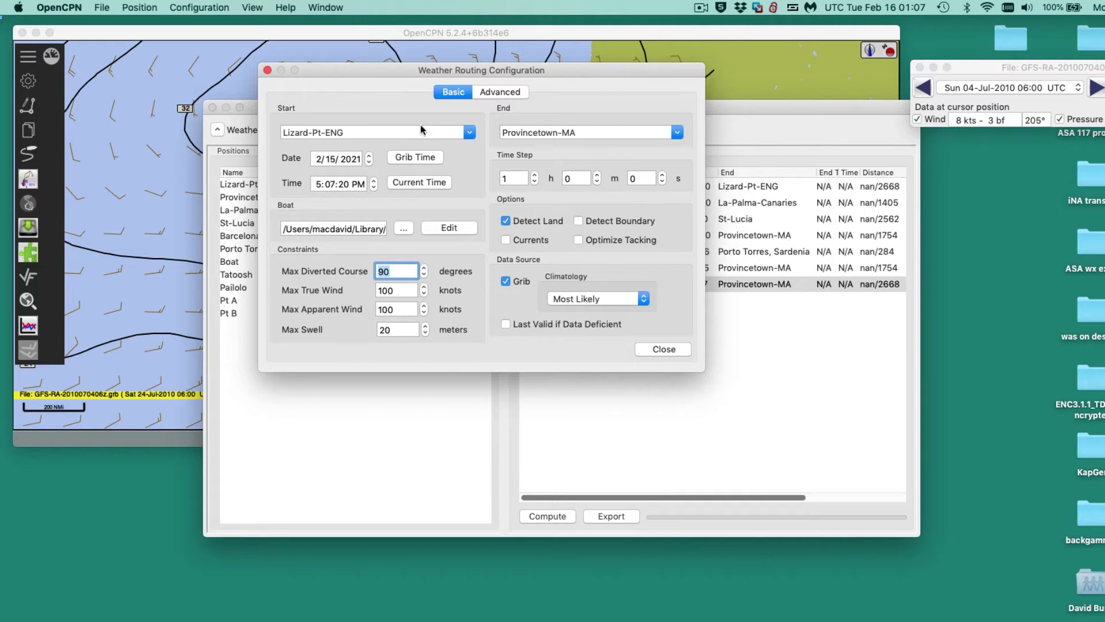
# Step: Route the new configuration from Pt A to Pt B with Climatology set to Disable
pyautogui.click(469, 133)
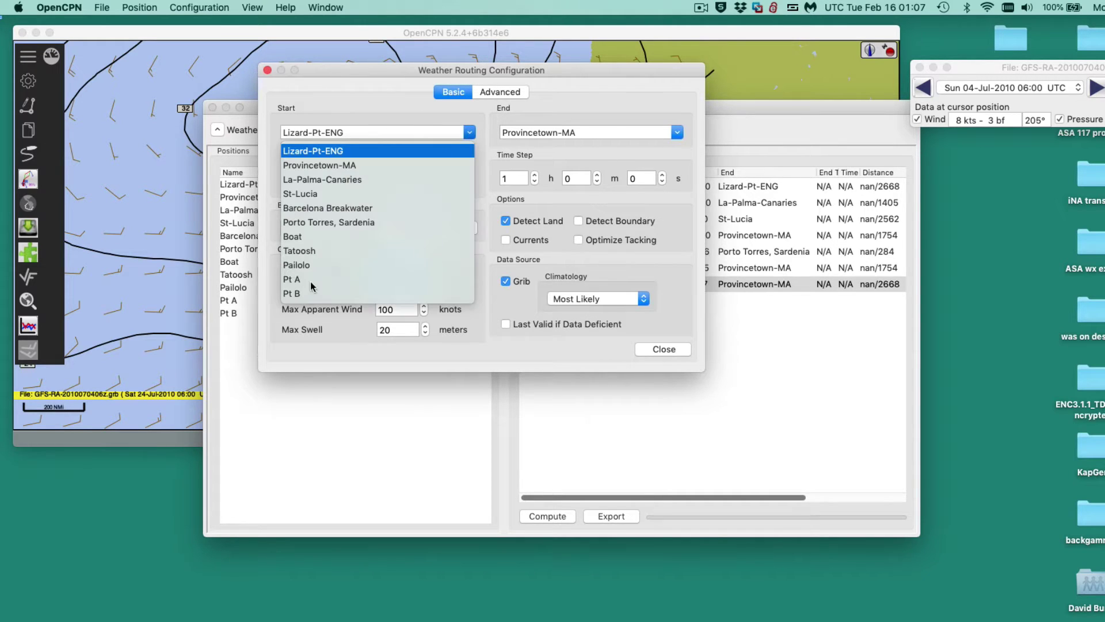
pyautogui.click(293, 279)
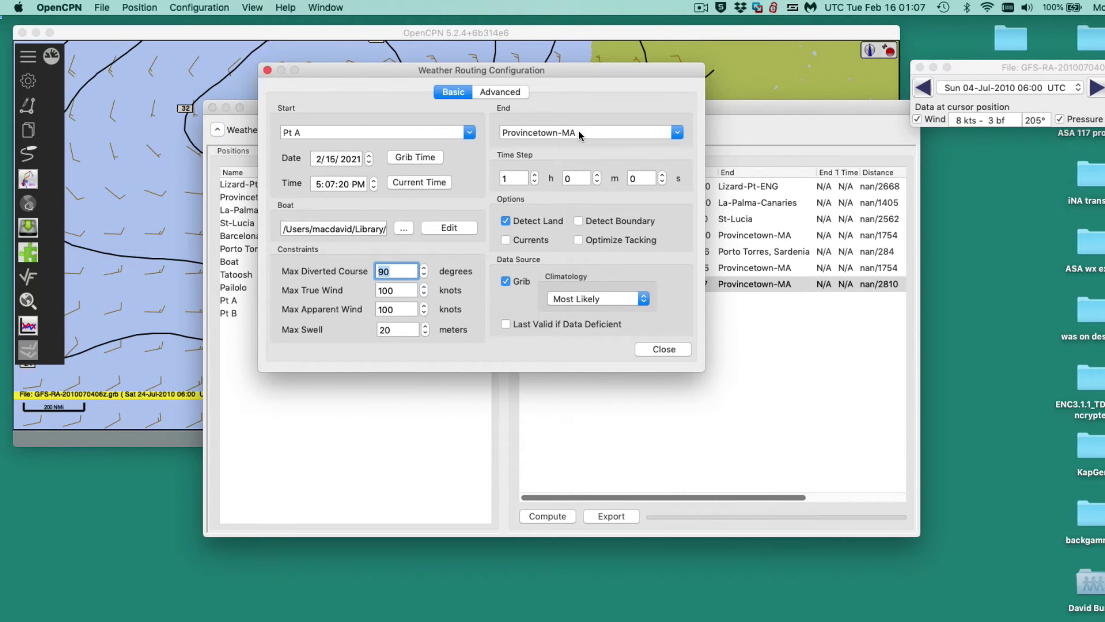
pyautogui.click(677, 133)
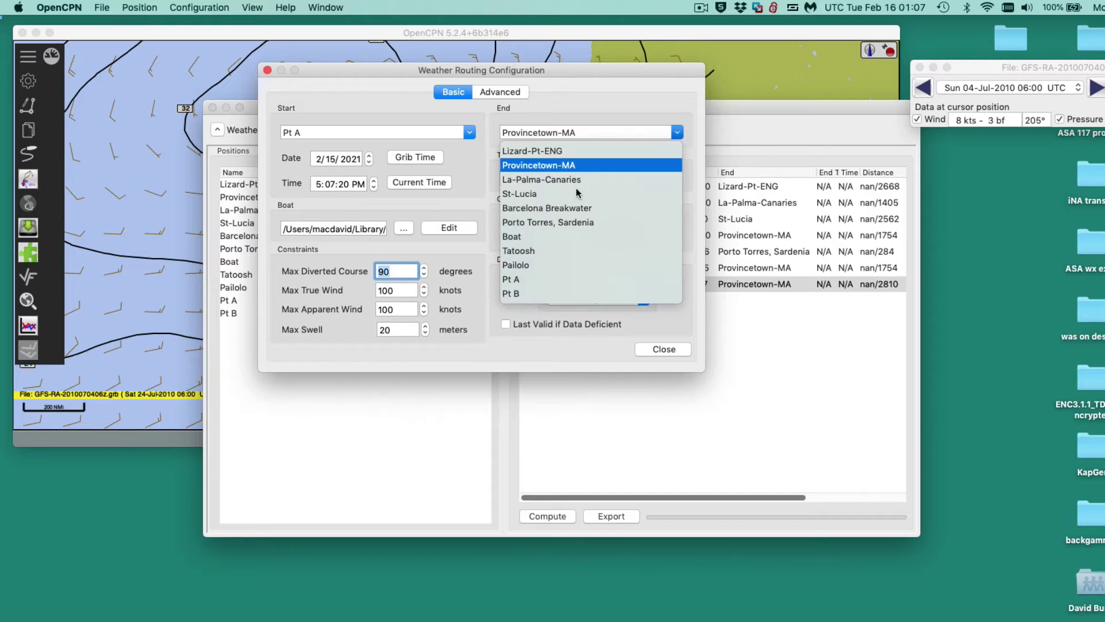
pyautogui.click(518, 294)
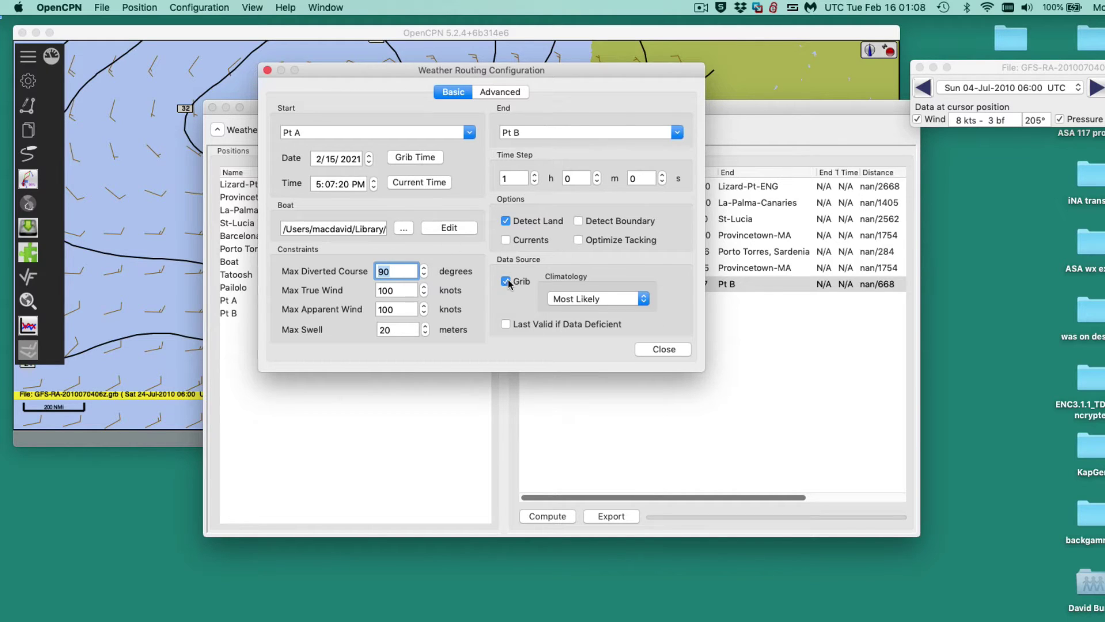
pyautogui.click(583, 299)
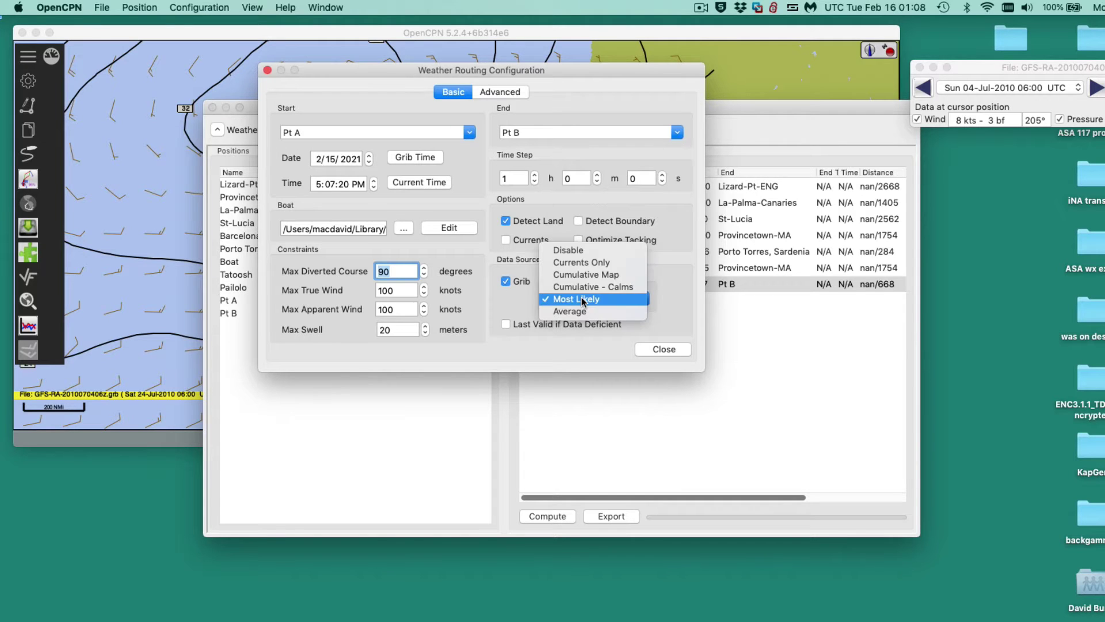
pyautogui.click(576, 250)
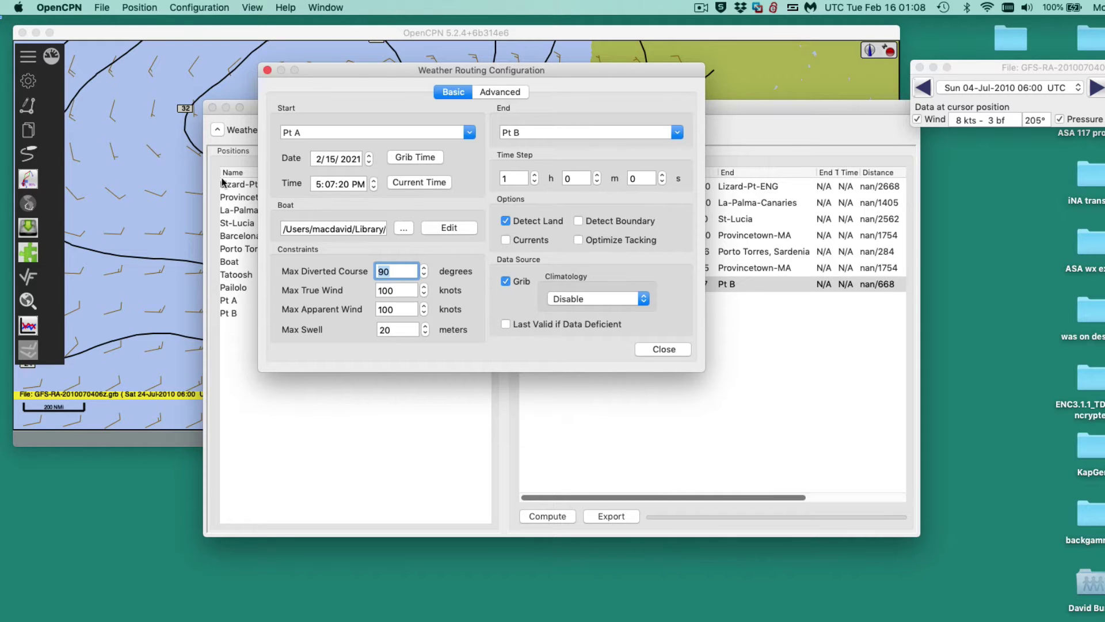
# Step: Move the GRIB data window aside and set the start time to Grib Time, 7/4/2010 6:00 AM
pyautogui.moveTo(1087, 65); pyautogui.dragTo(524, 389)
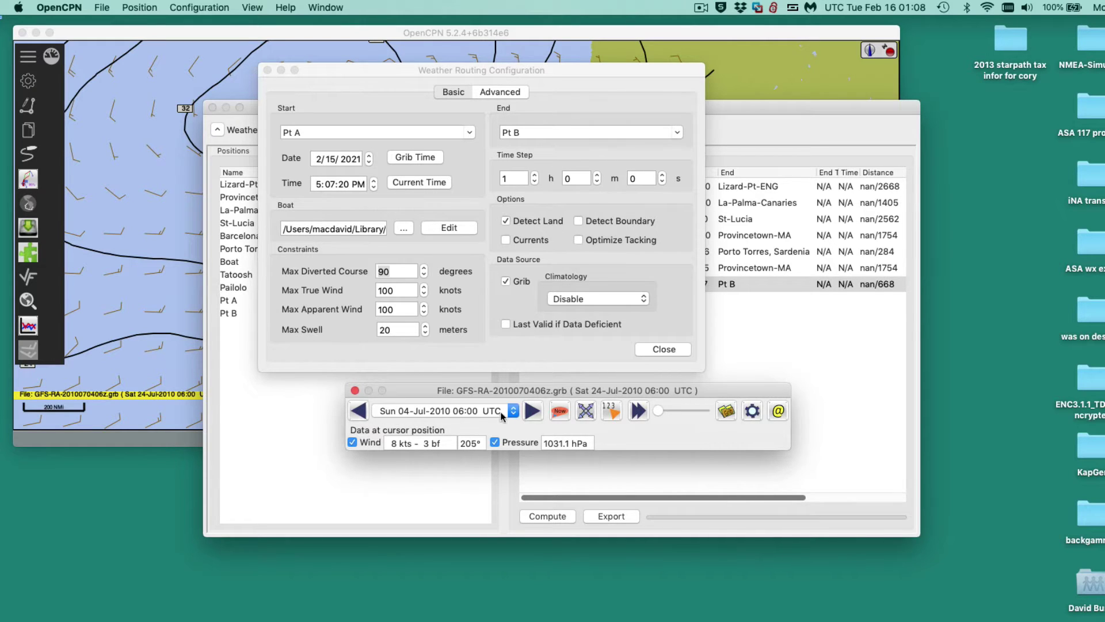
pyautogui.moveTo(404, 391); pyautogui.dragTo(692, 50)
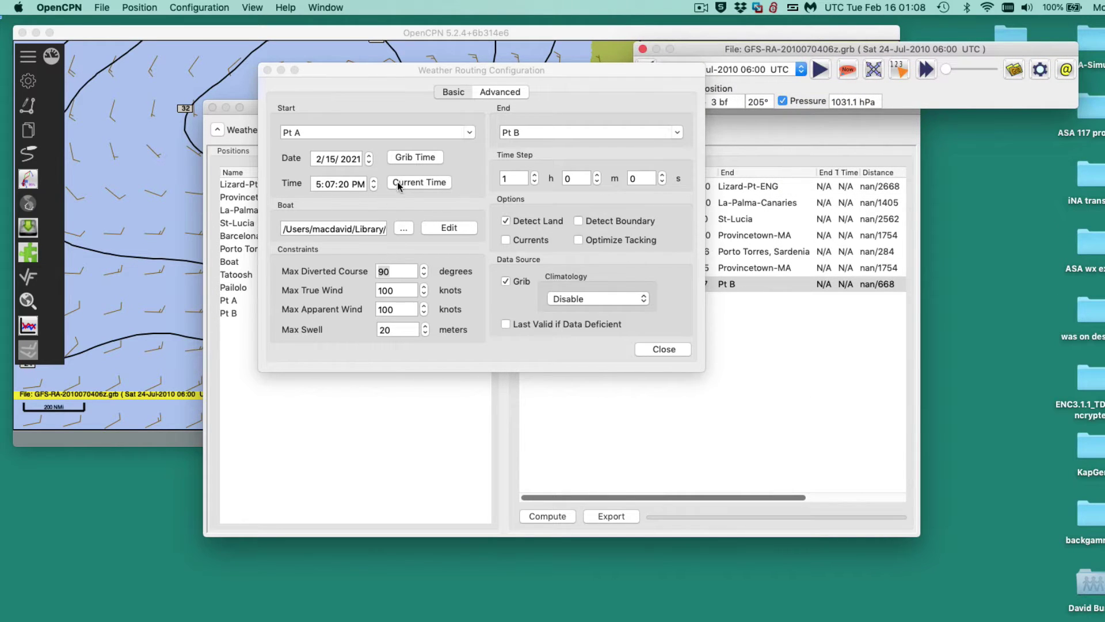
pyautogui.click(411, 156)
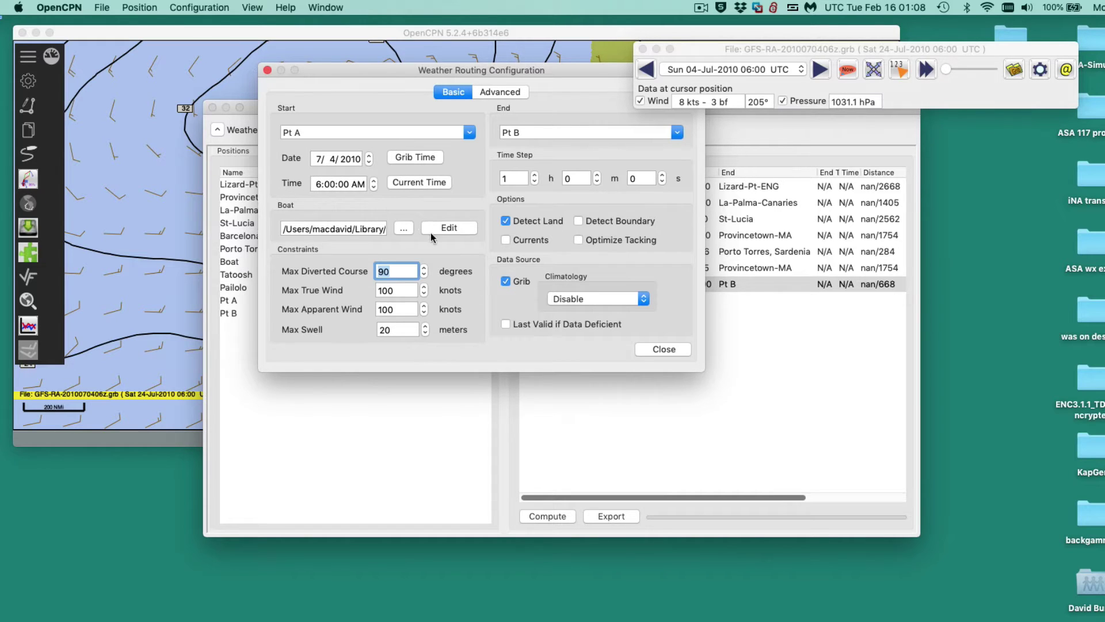
# Step: Open the Boat.xml editor past the polar error and review its Cal40.pol and J130.pol polars
pyautogui.click(312, 229)
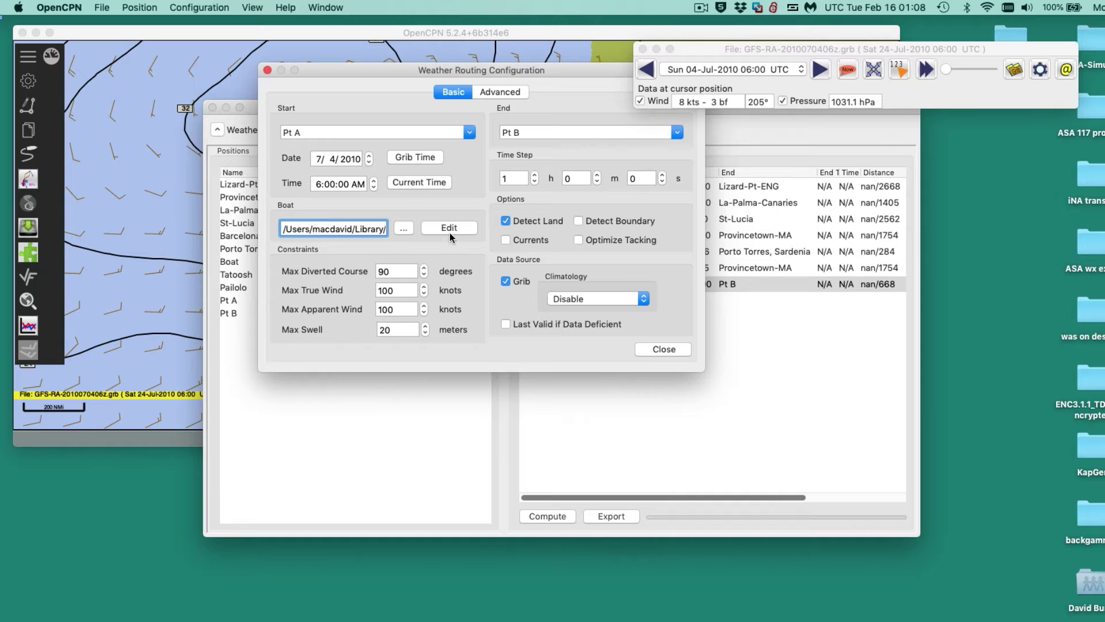
pyautogui.click(448, 229)
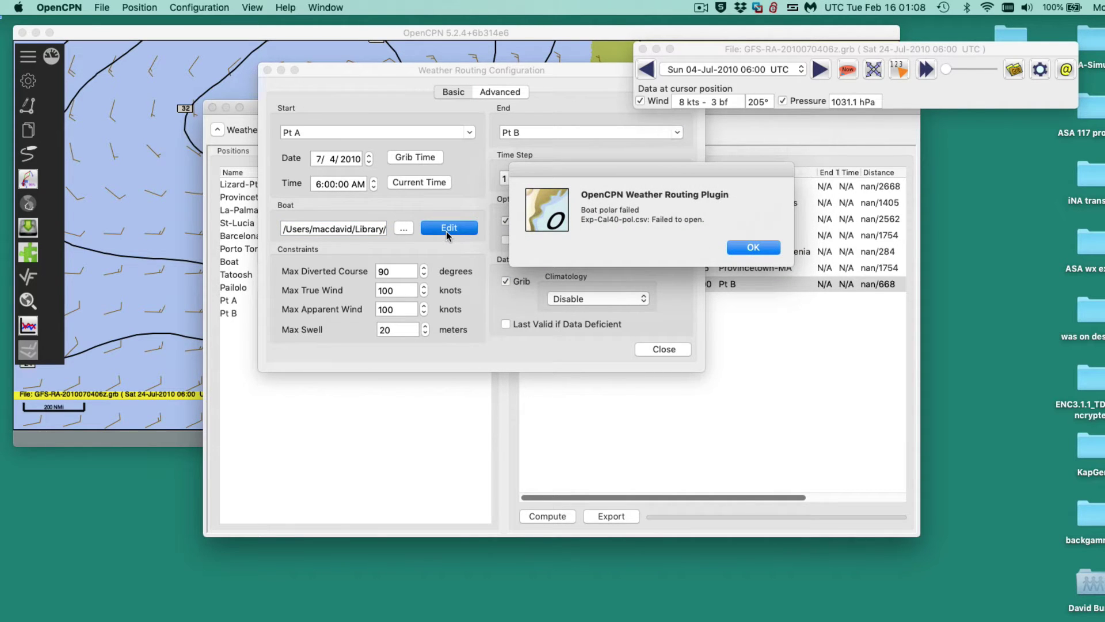
pyautogui.click(755, 249)
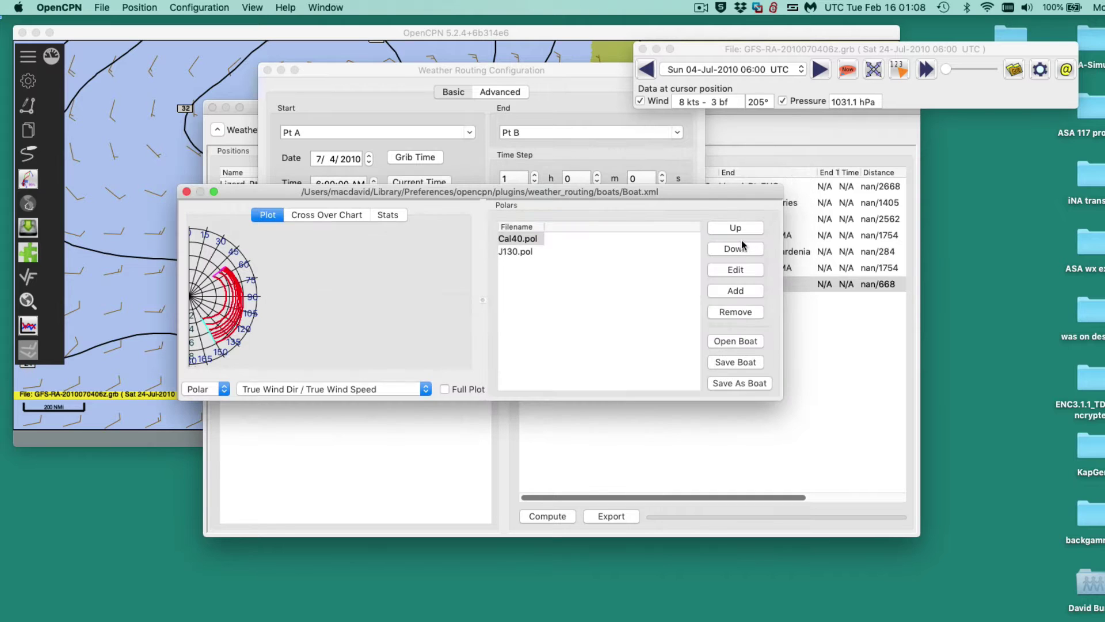
pyautogui.moveTo(351, 192); pyautogui.dragTo(340, 165)
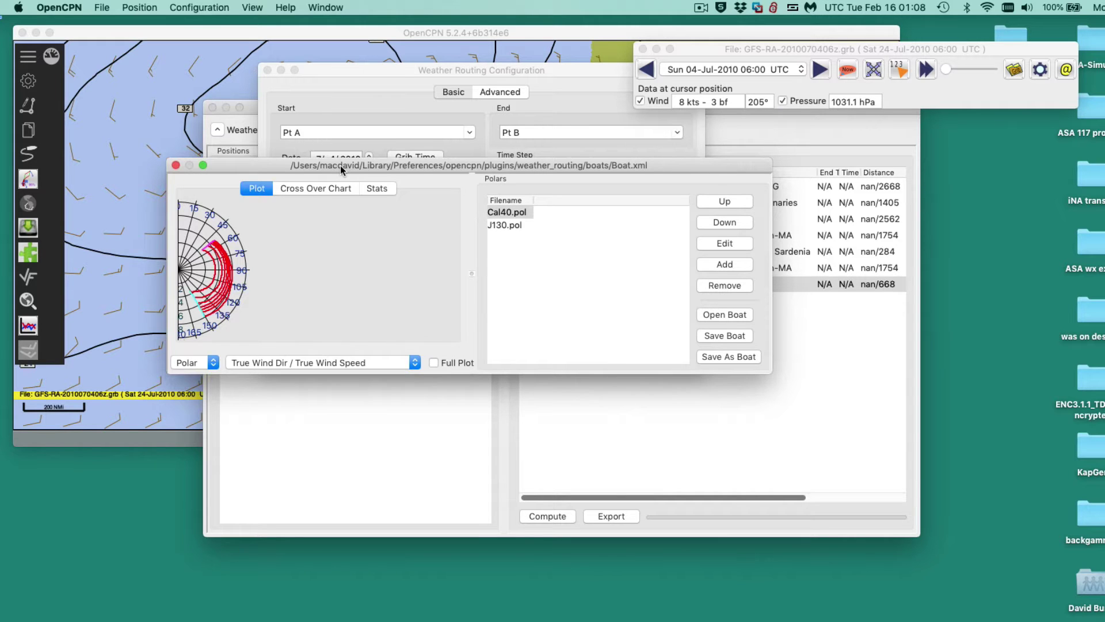
pyautogui.moveTo(340, 165); pyautogui.dragTo(403, 223)
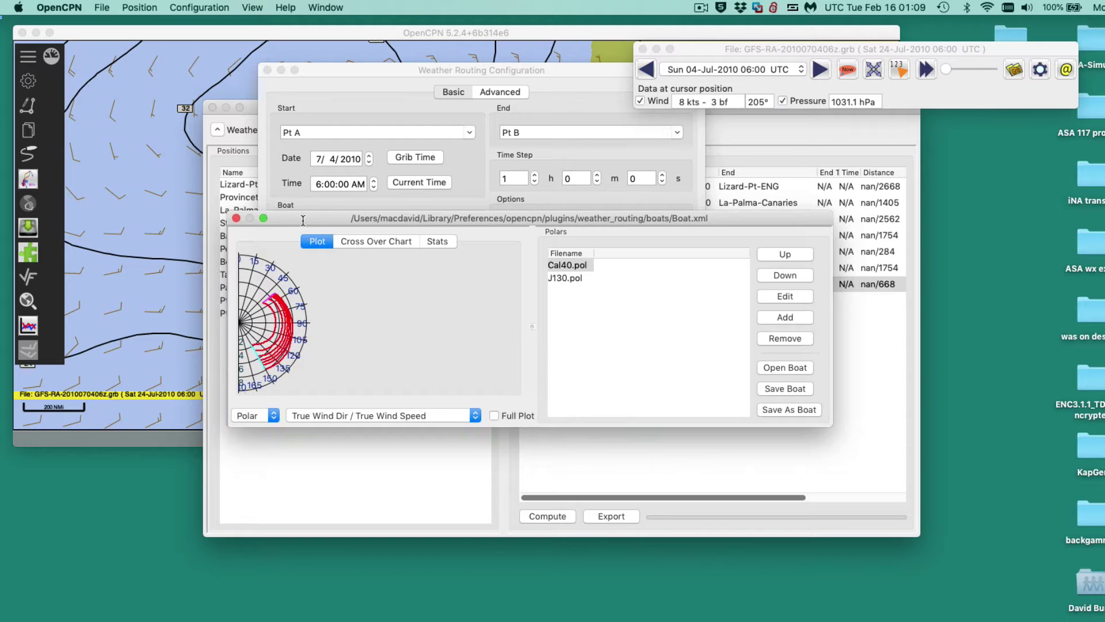
pyautogui.moveTo(305, 217); pyautogui.dragTo(309, 206)
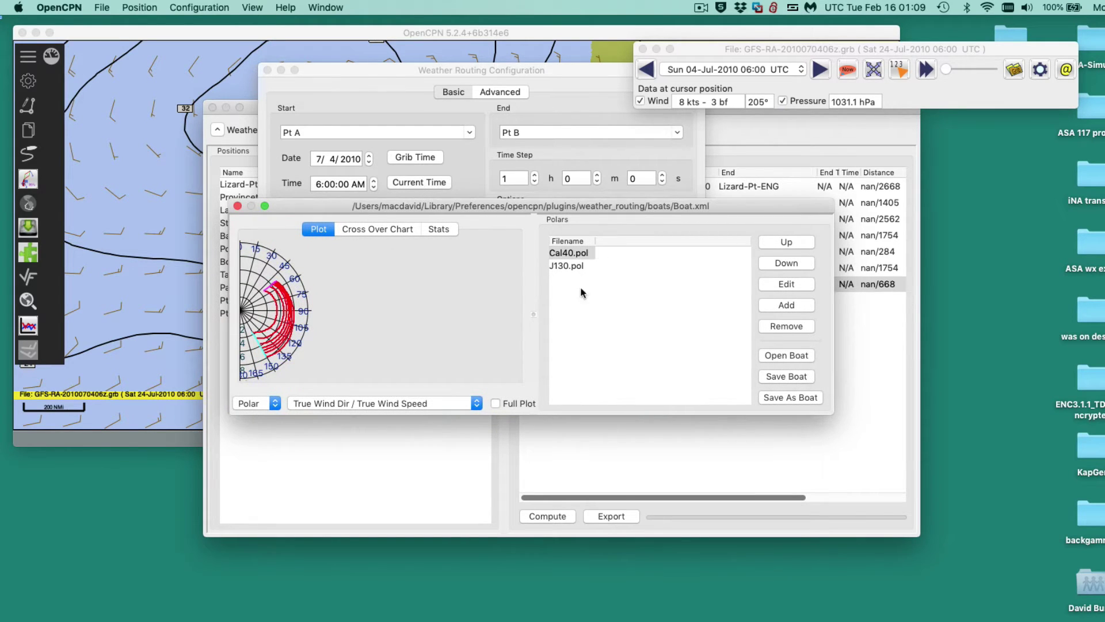
# Step: Close the Boat.xml editor, check the boat file path, and glance at the blog instructions
pyautogui.click(238, 205)
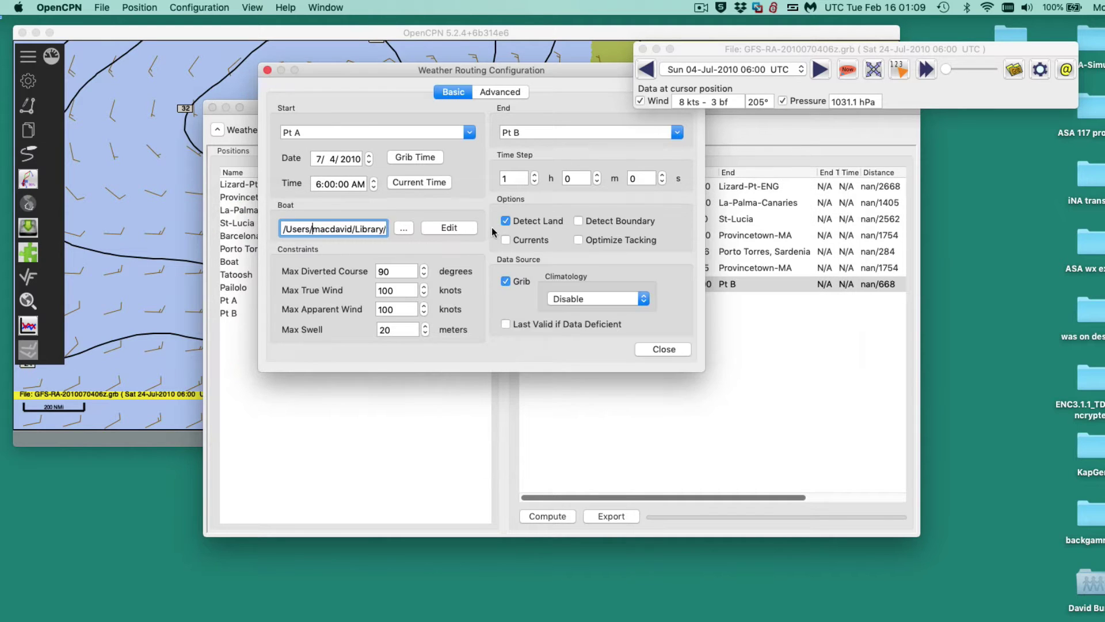
pyautogui.moveTo(342, 229); pyautogui.dragTo(213, 219)
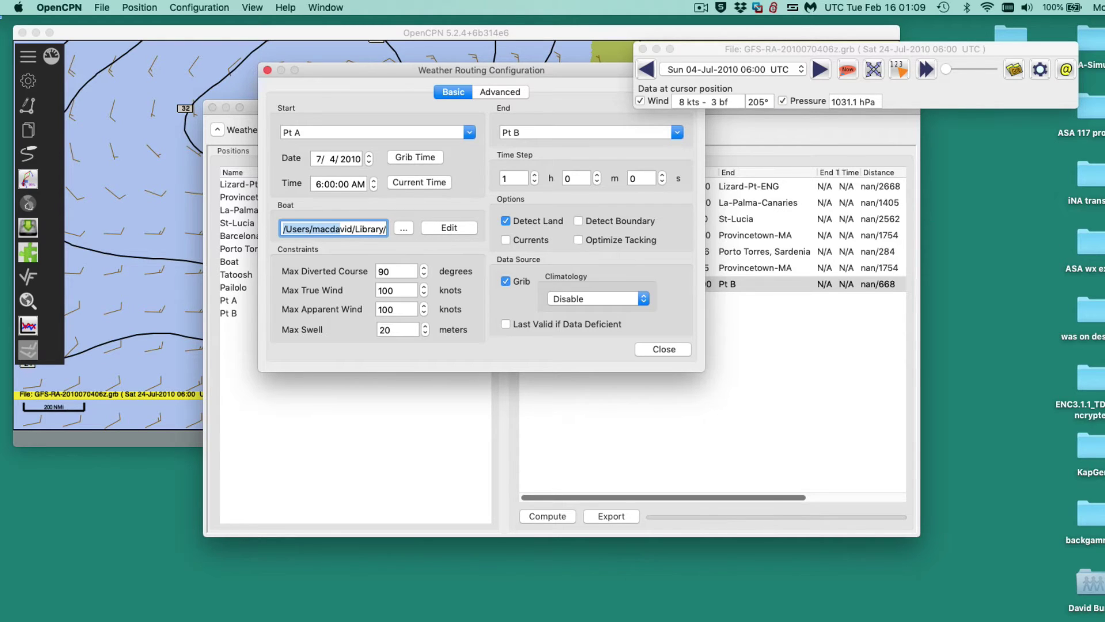
pyautogui.press('super+Tab')
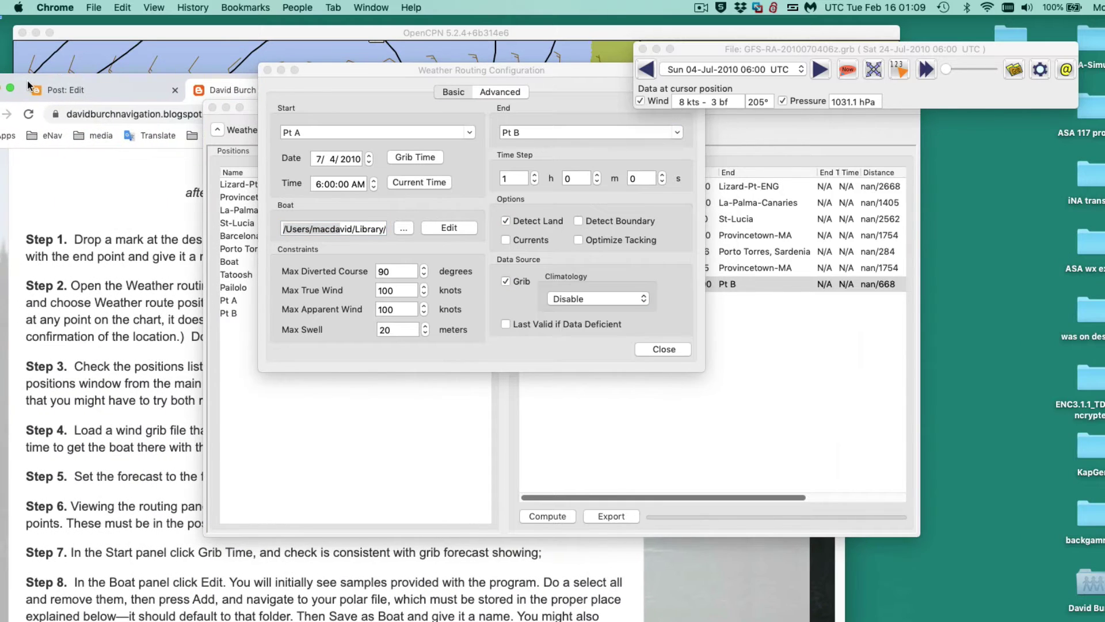
pyautogui.moveTo(80, 86); pyautogui.dragTo(1104, 140)
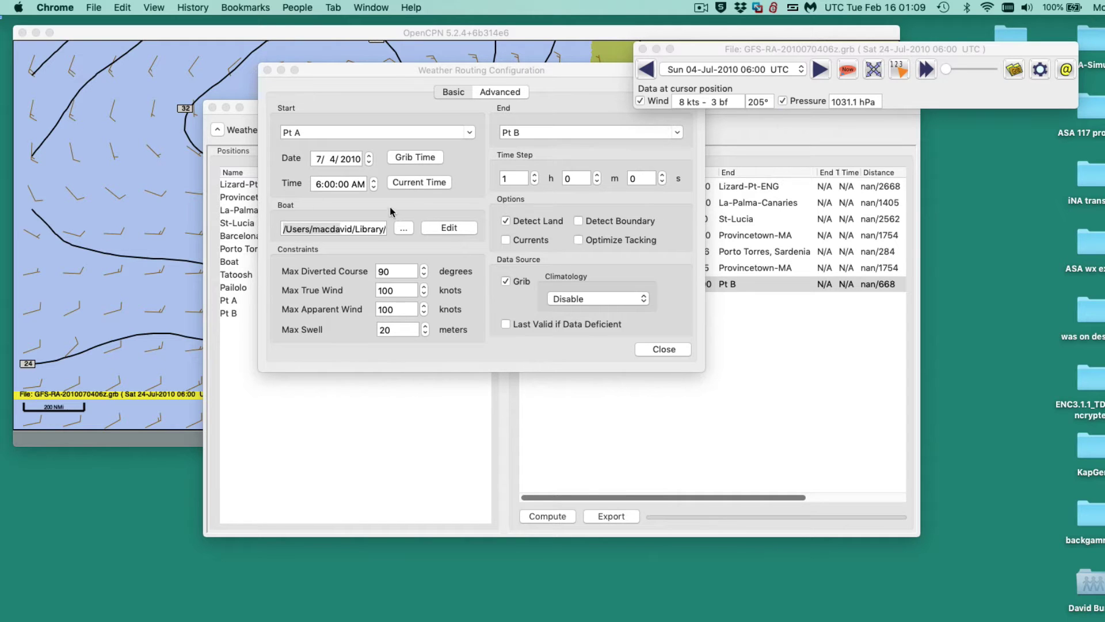
# Step: Reopen the boat editor, dismiss the polar errors, and remove Cal40.pol and J130.pol
pyautogui.click(447, 230)
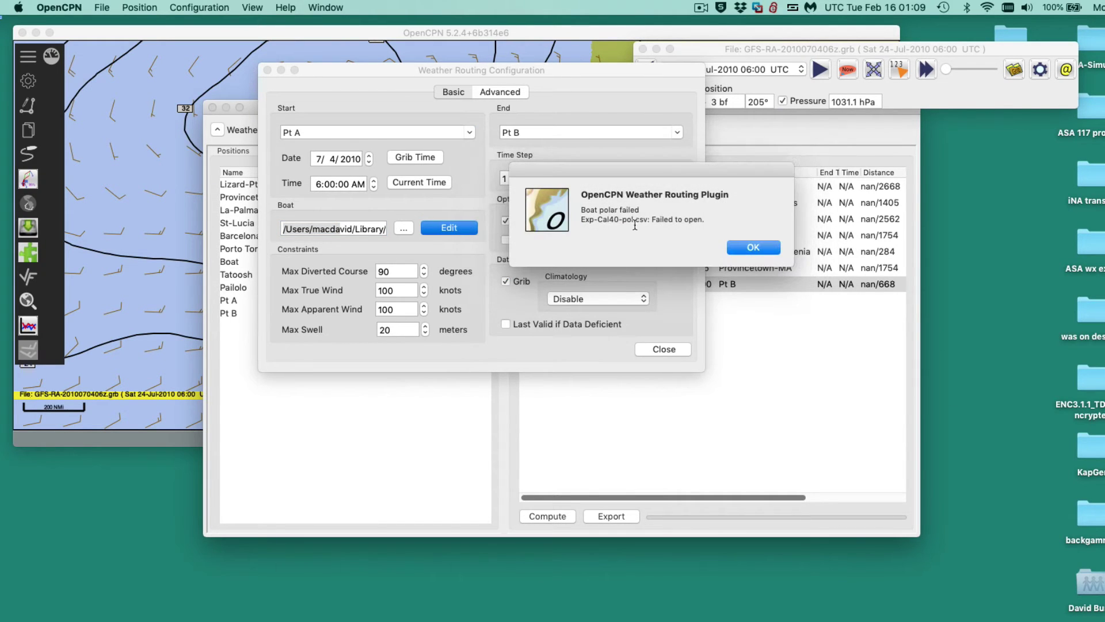
pyautogui.click(749, 248)
pyautogui.click(621, 287)
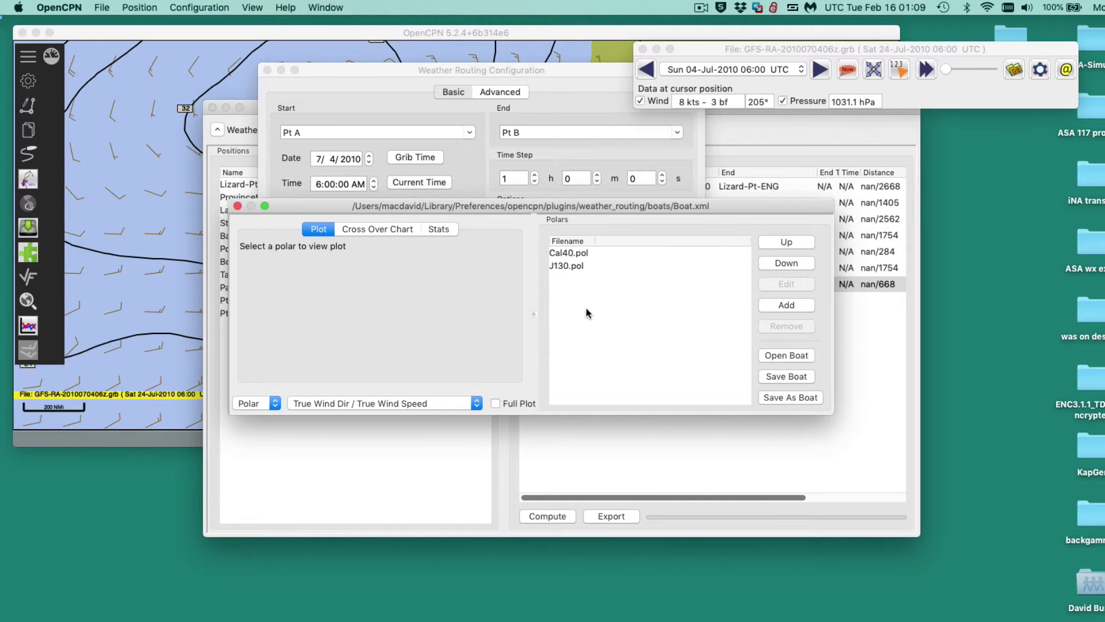
pyautogui.click(568, 254)
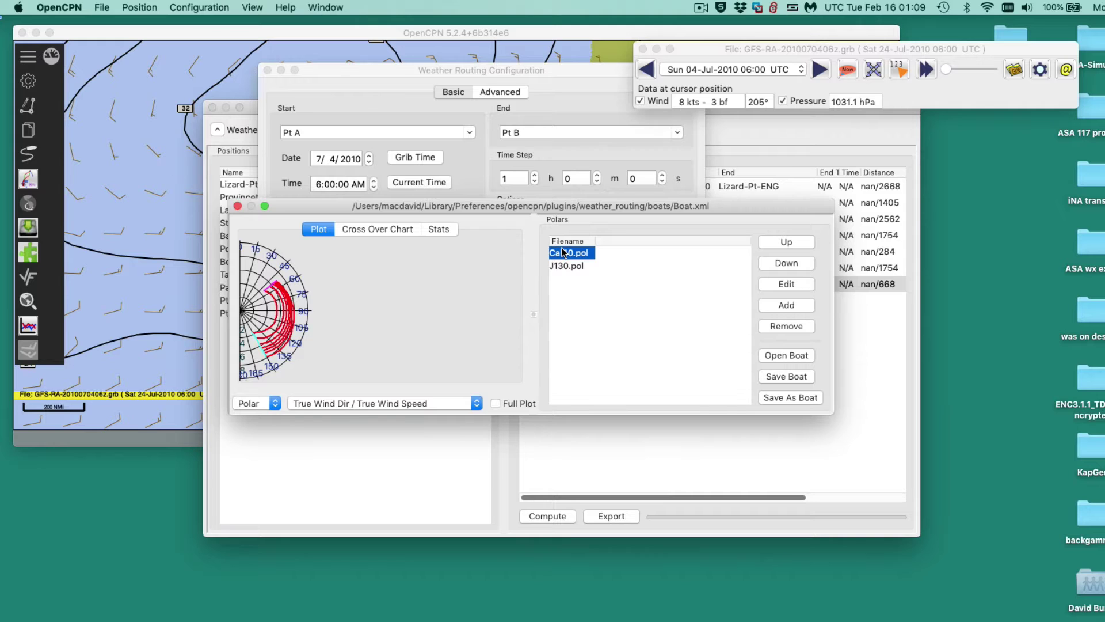
pyautogui.press('super+c')
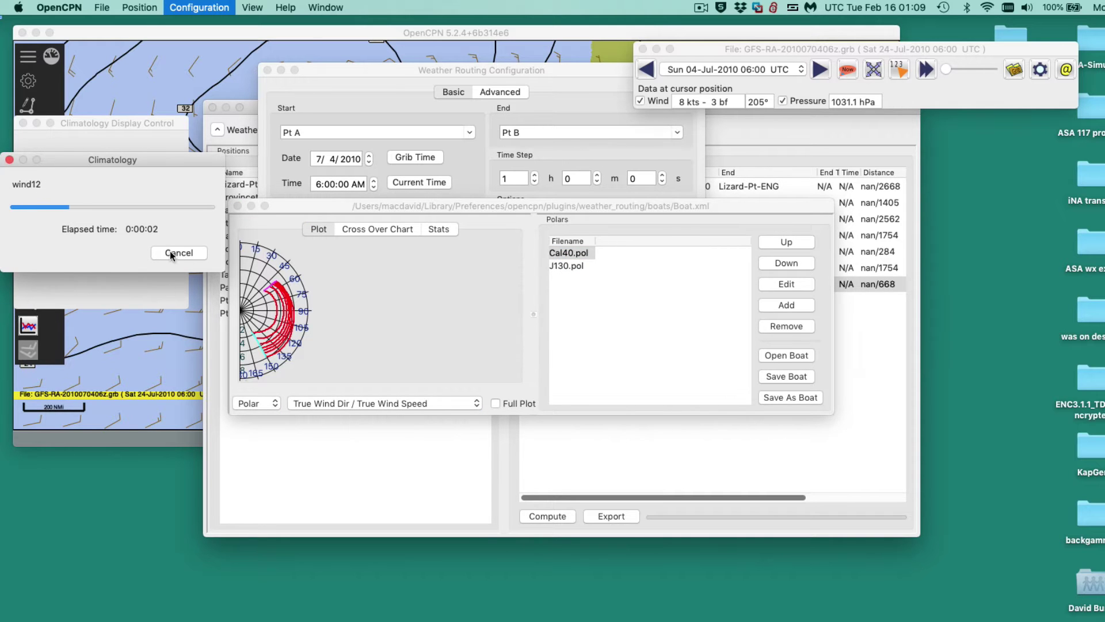
pyautogui.click(179, 252)
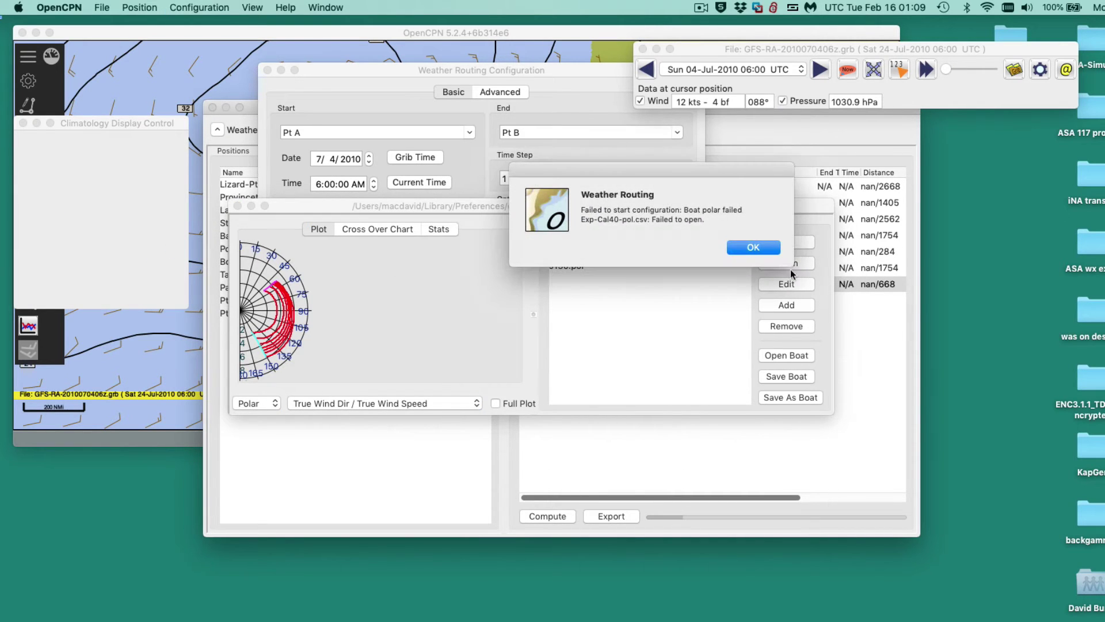
pyautogui.click(748, 247)
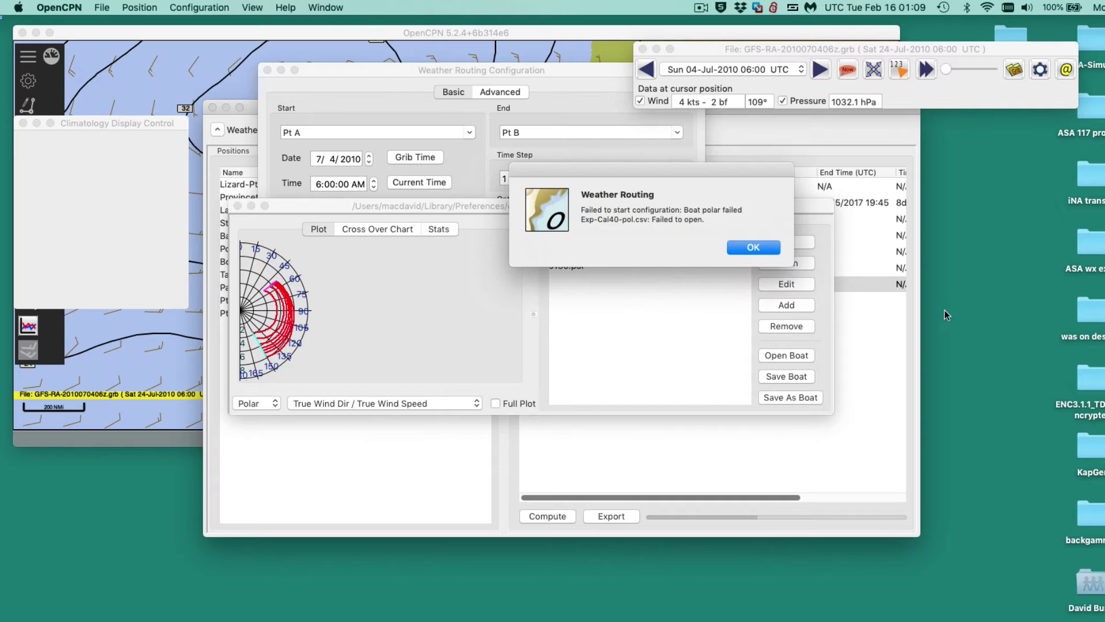
pyautogui.click(767, 248)
pyautogui.click(742, 245)
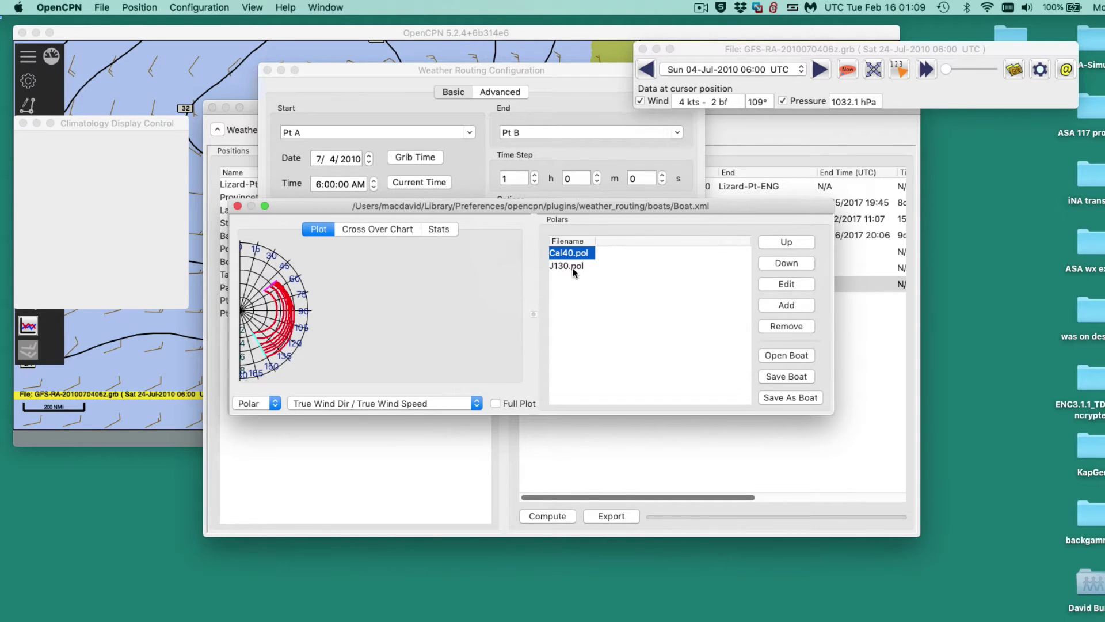
pyautogui.click(784, 326)
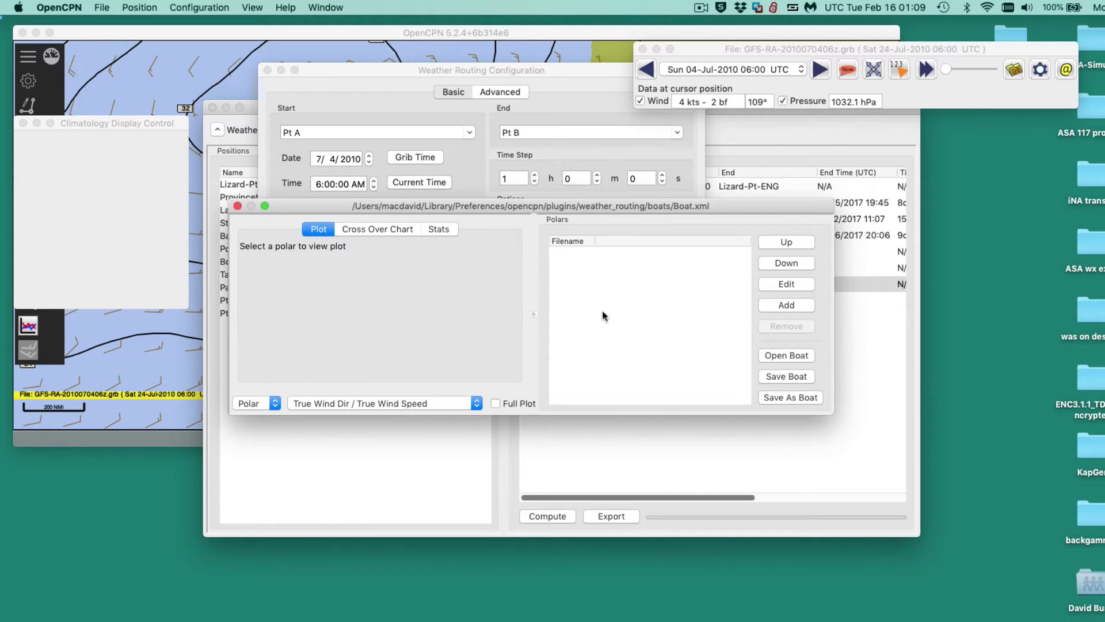
# Step: Add Exp-Cal40-pol-comma.csv from the polars folder as the boat's polar file
pyautogui.click(784, 305)
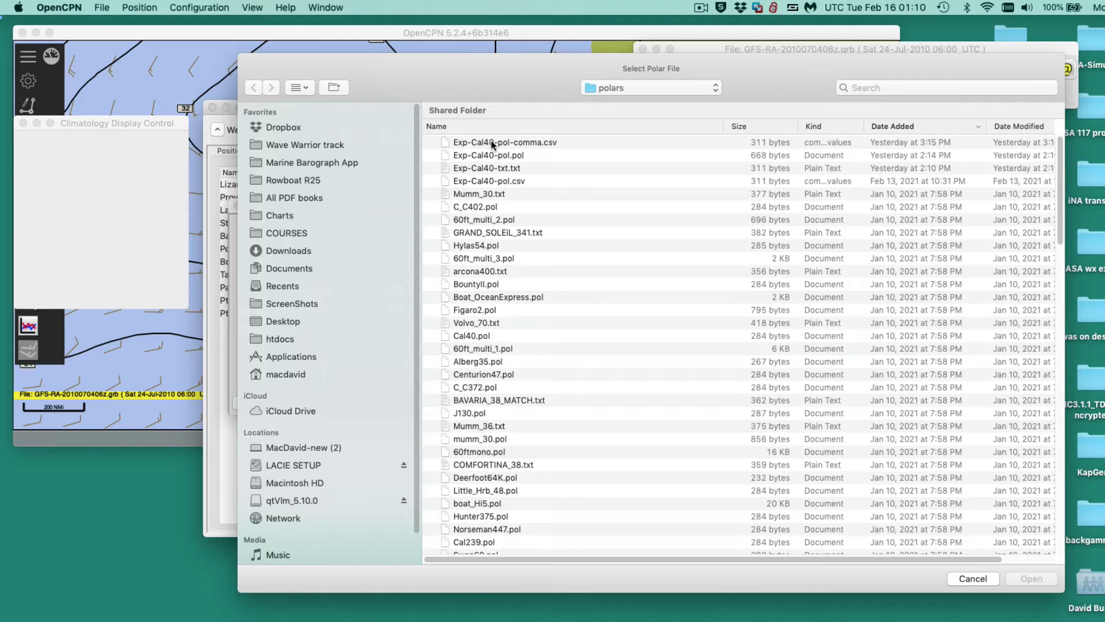
pyautogui.click(532, 143)
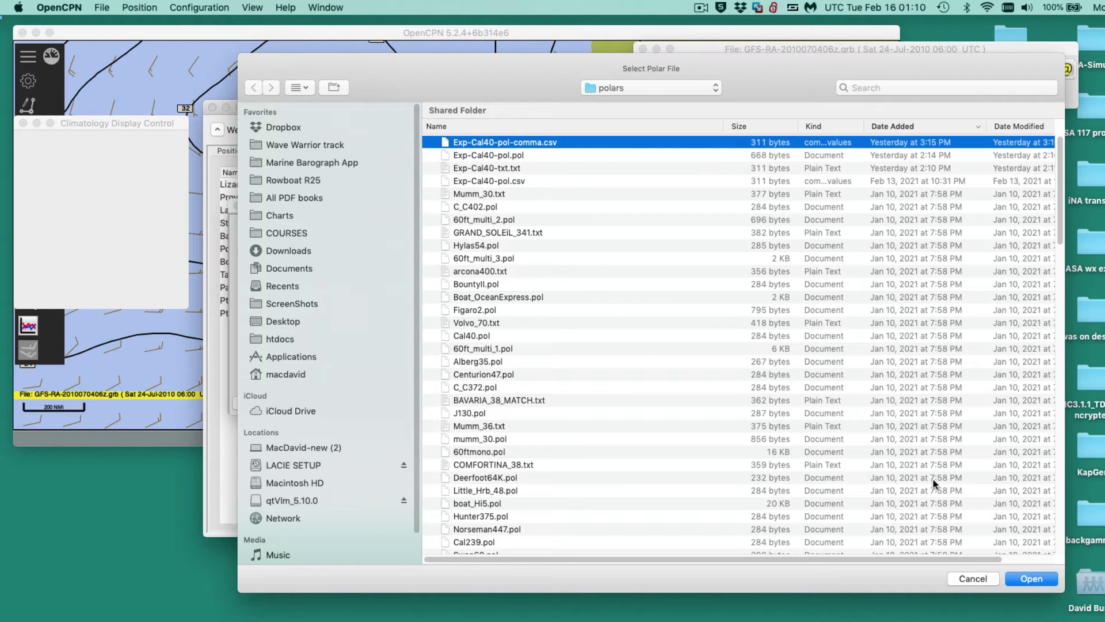
pyautogui.click(1041, 581)
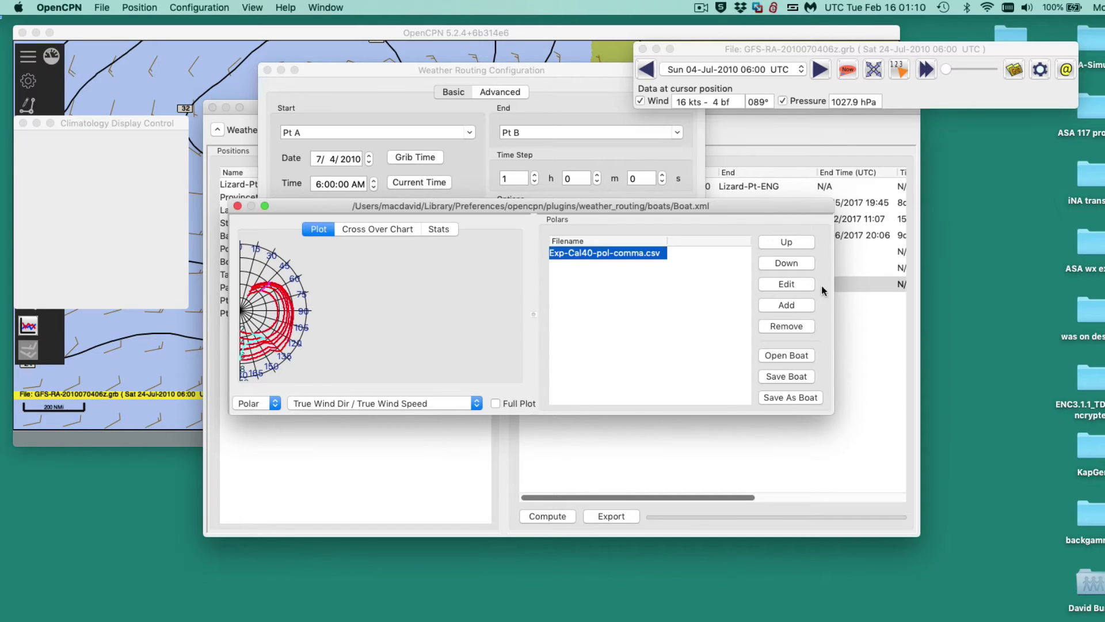
pyautogui.click(787, 286)
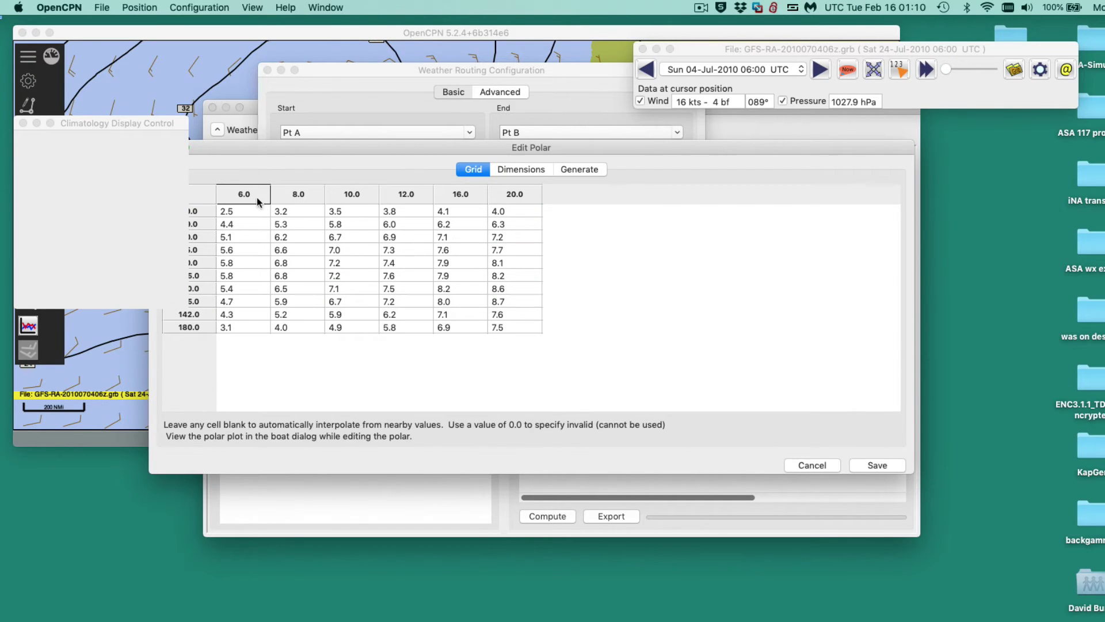
pyautogui.moveTo(230, 146); pyautogui.dragTo(300, 146)
pyautogui.click(229, 147)
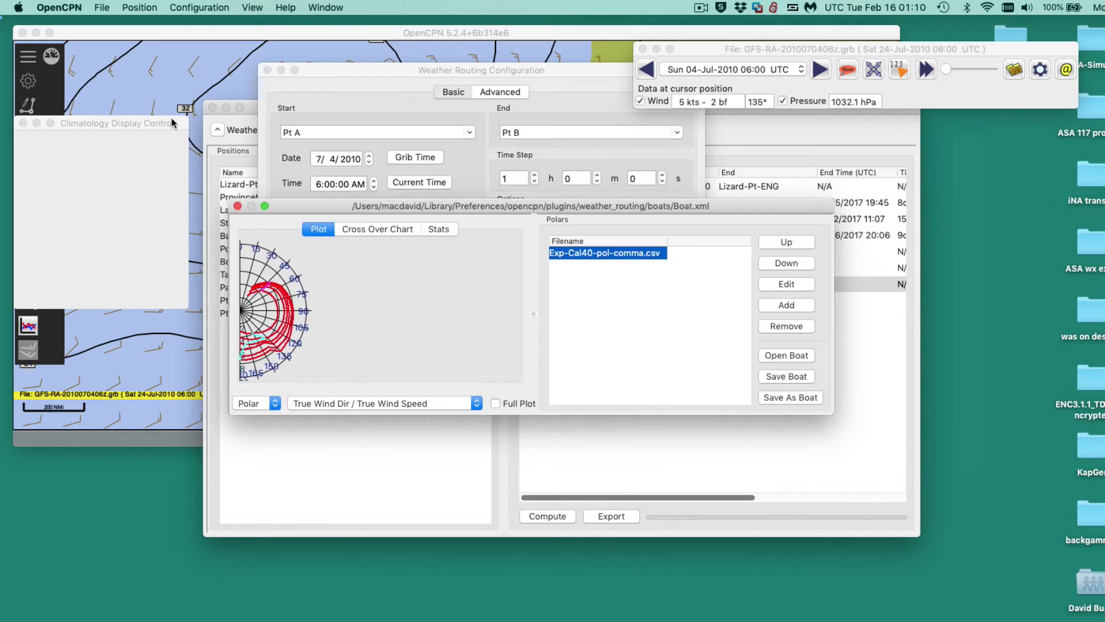
pyautogui.moveTo(138, 124); pyautogui.dragTo(123, 520)
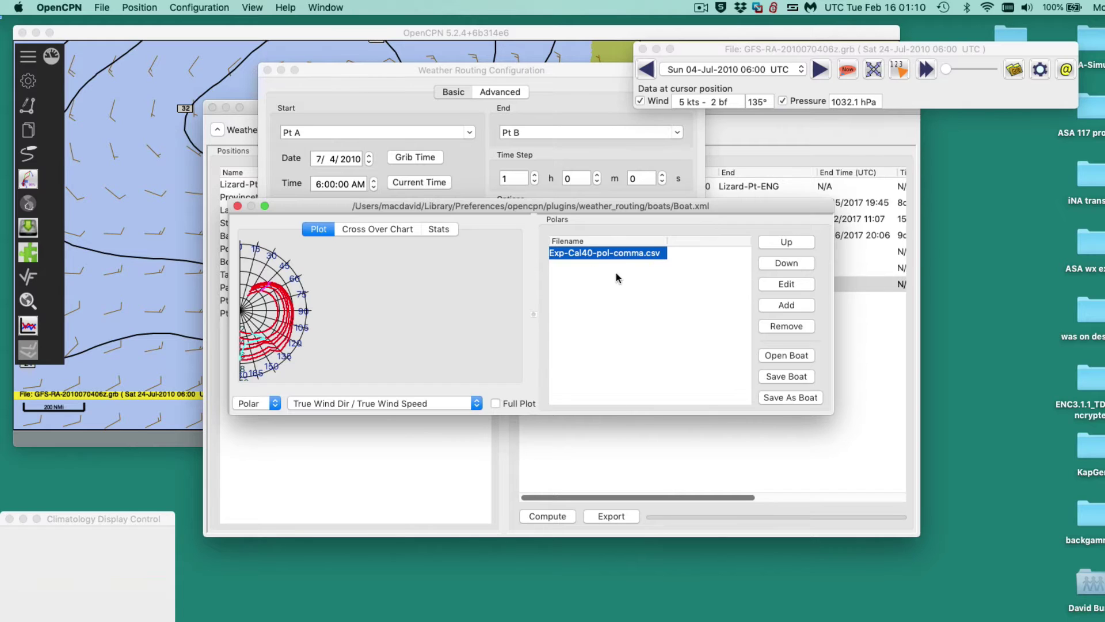
pyautogui.click(787, 284)
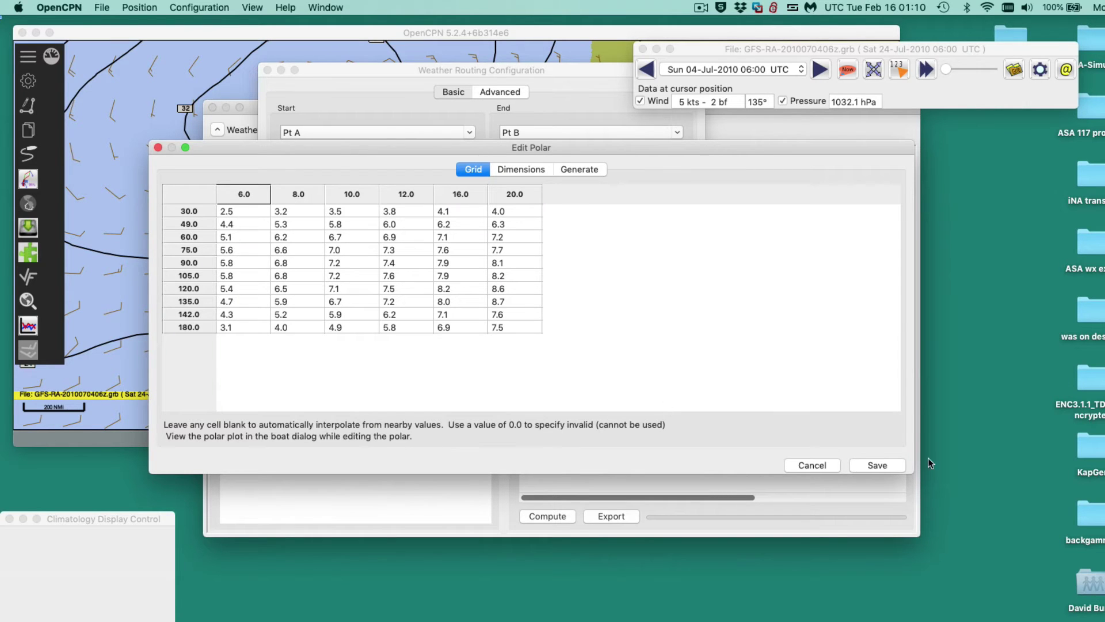
pyautogui.click(805, 466)
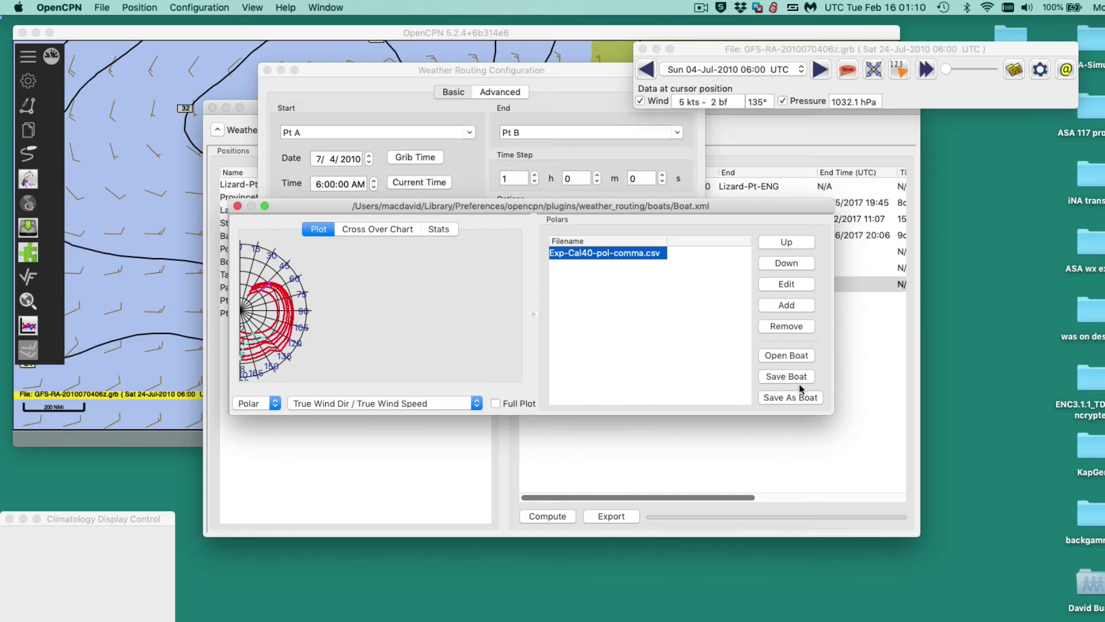
# Step: Attempt saving the boat as Boat Exp-Cal40-pol-comma.xml, then decline overwriting and cancel the save
pyautogui.click(775, 397)
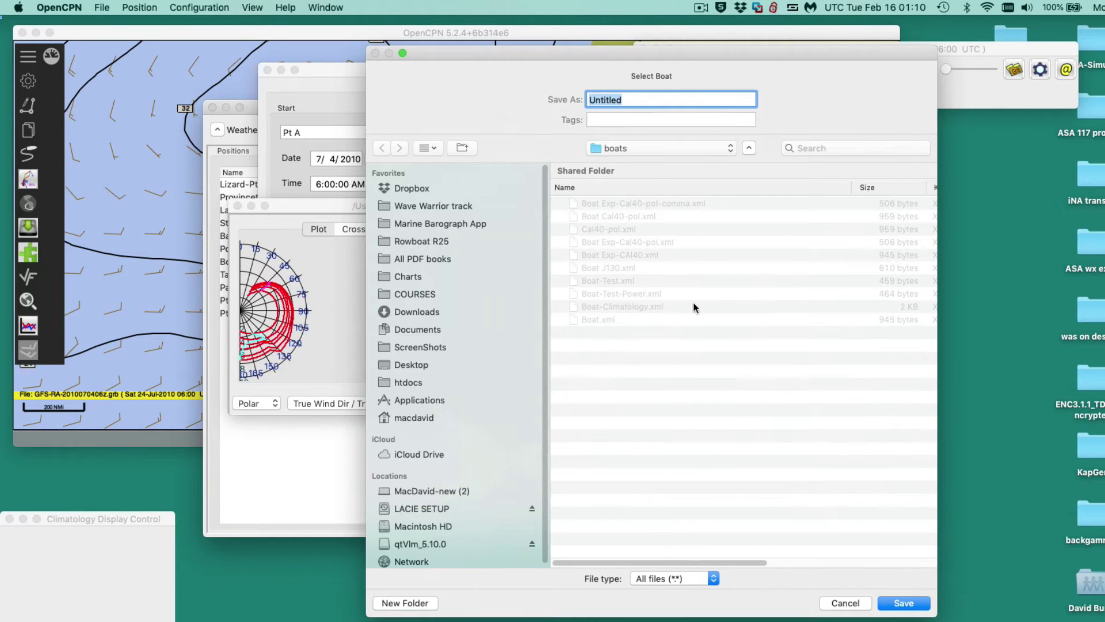
pyautogui.click(604, 206)
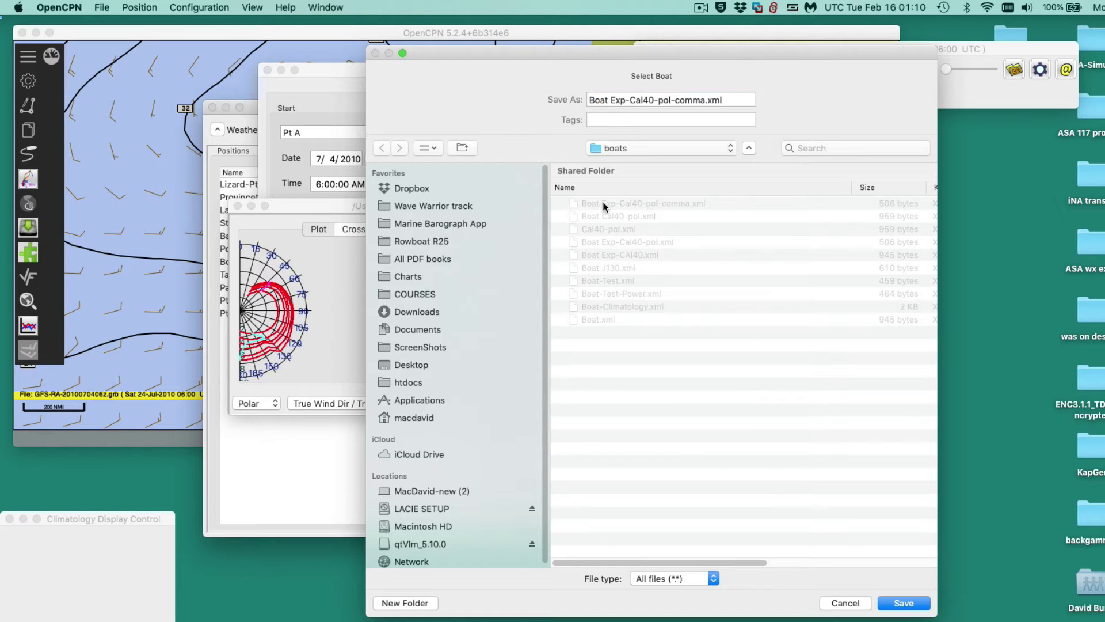
pyautogui.click(923, 608)
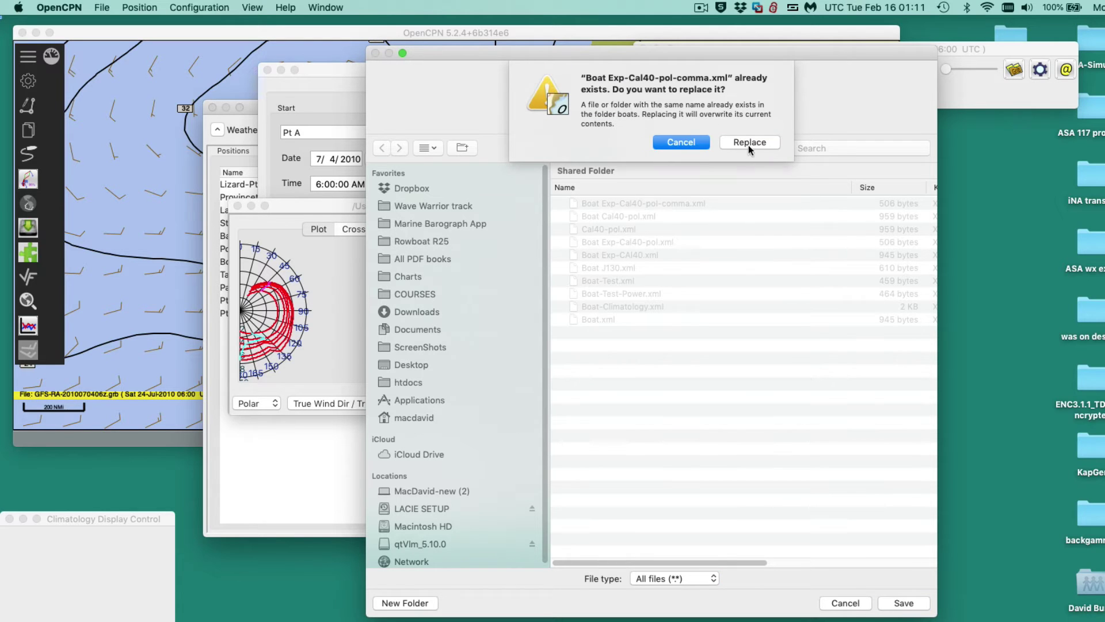
pyautogui.click(688, 143)
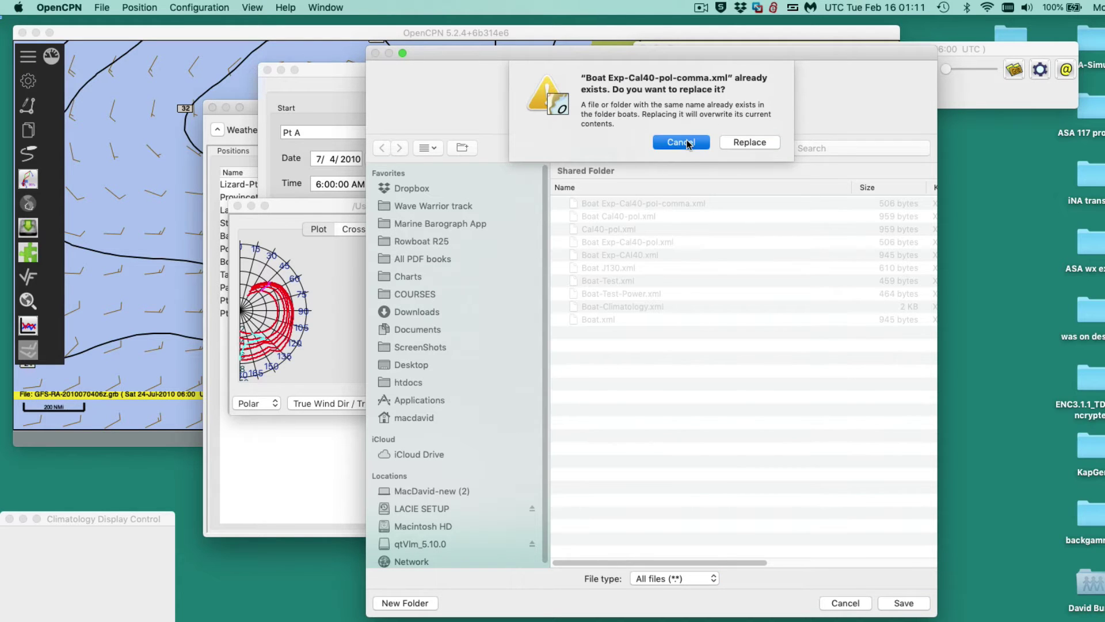
pyautogui.click(844, 602)
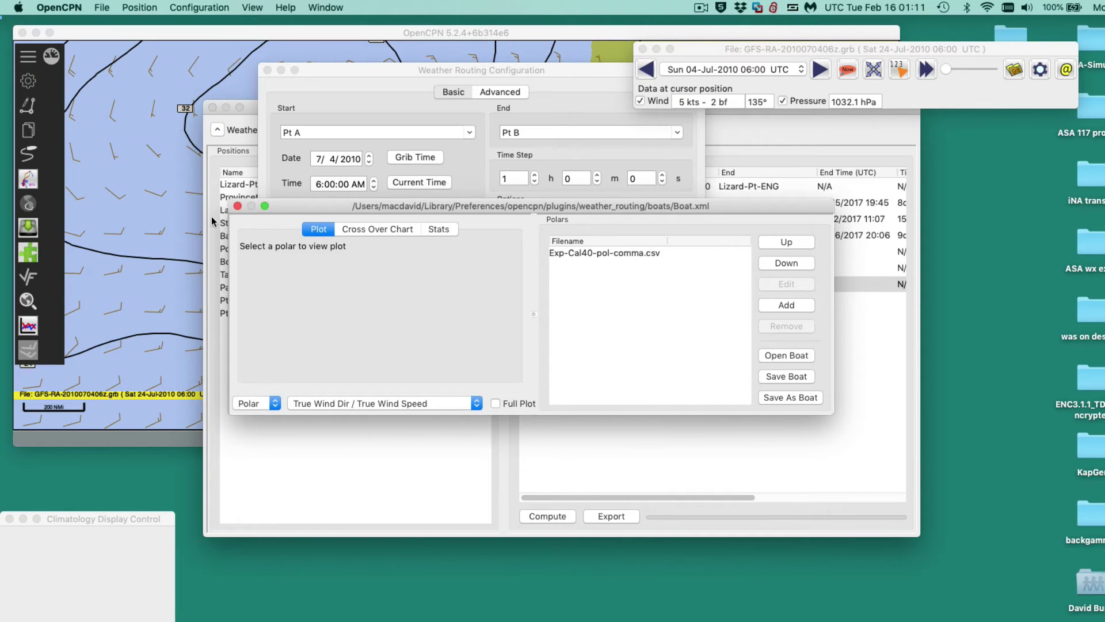
# Step: Close the polar editor and switch the routing's boat file to Boat Exp-Cal40-pol-comma.xml
pyautogui.click(237, 206)
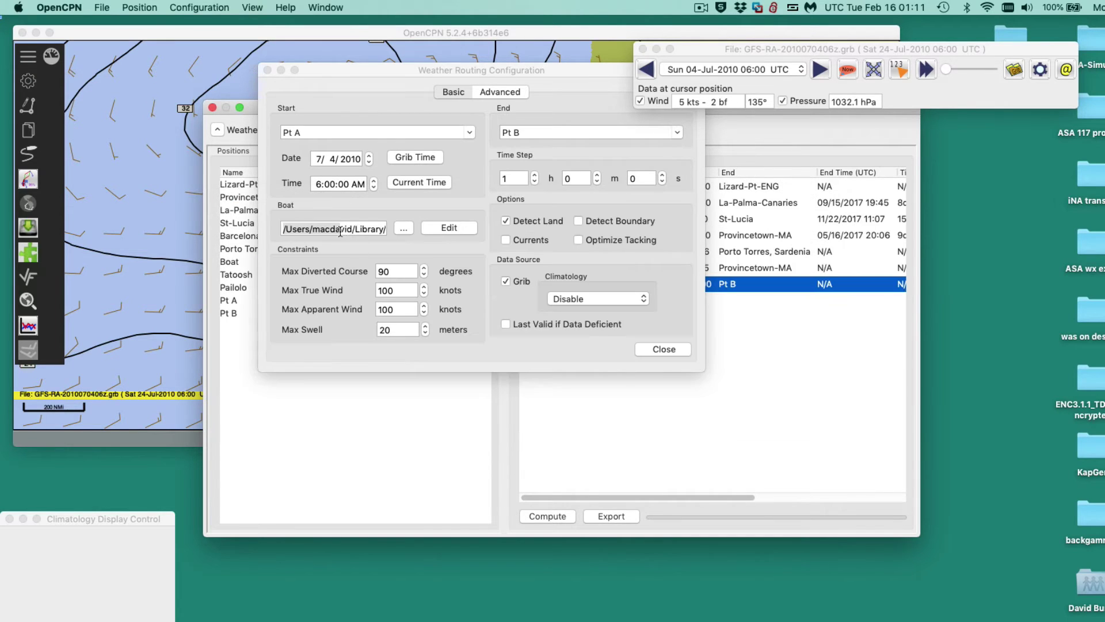
pyautogui.click(341, 231)
pyautogui.moveTo(323, 230); pyautogui.dragTo(390, 238)
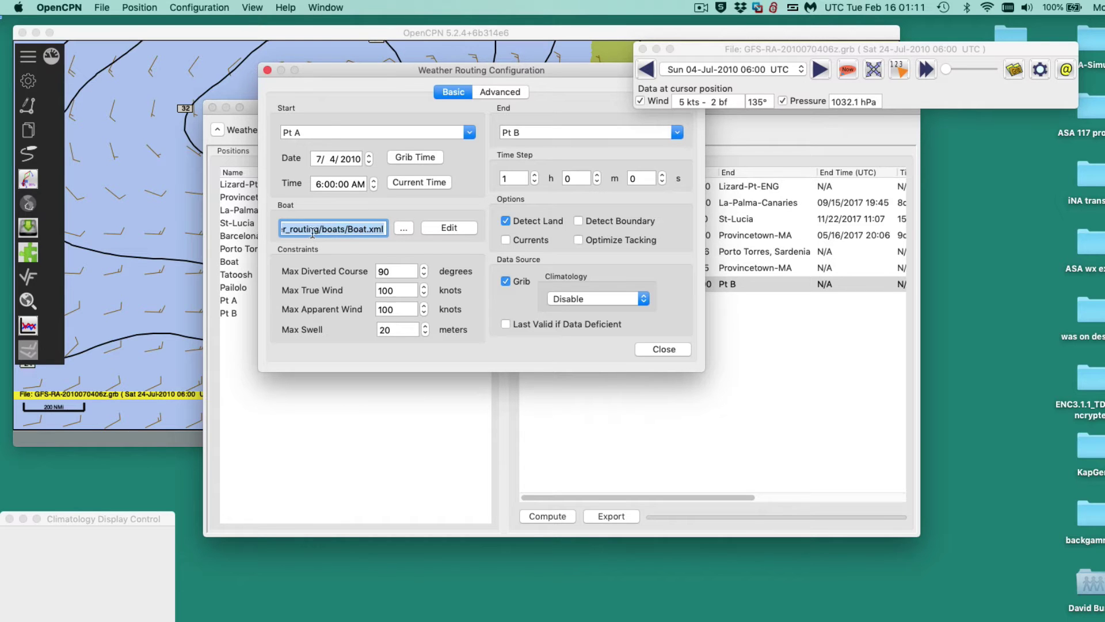
pyautogui.click(404, 230)
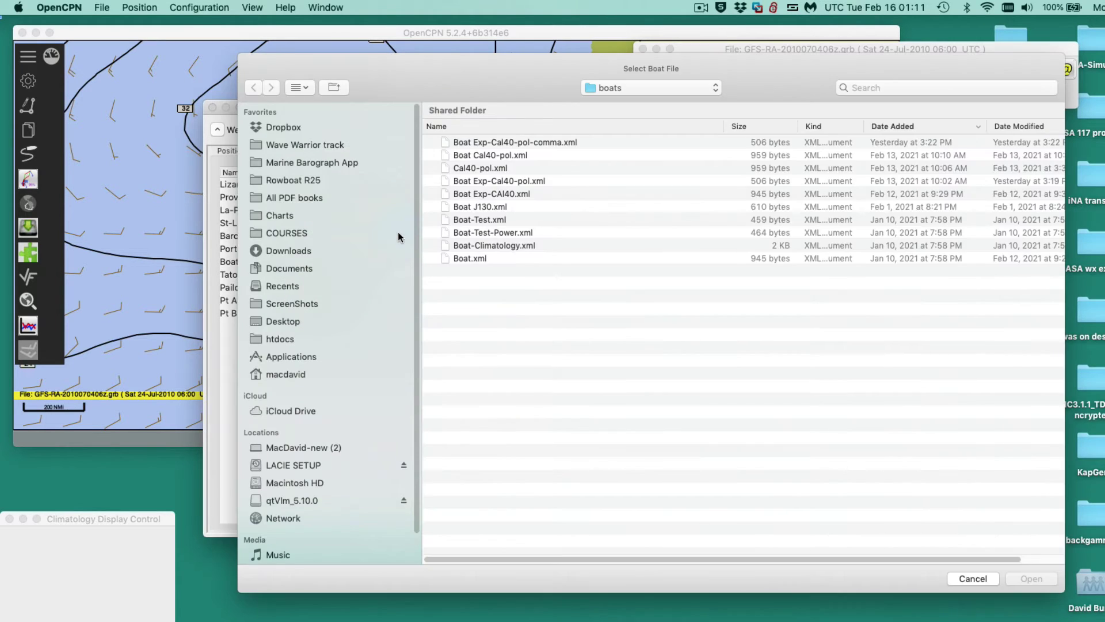
pyautogui.click(499, 143)
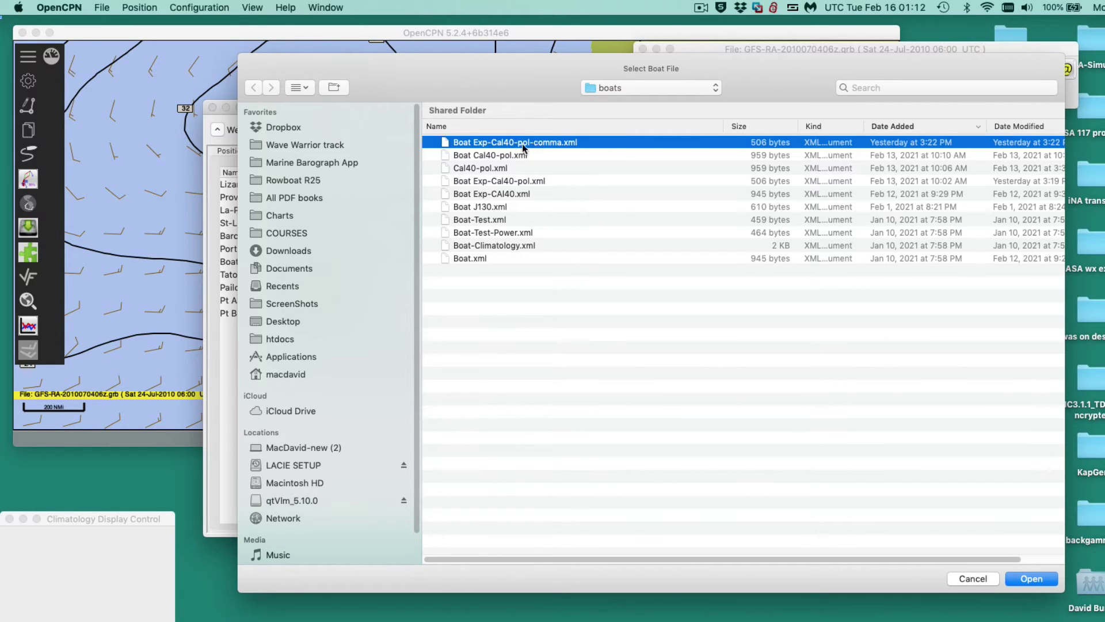
pyautogui.click(1033, 579)
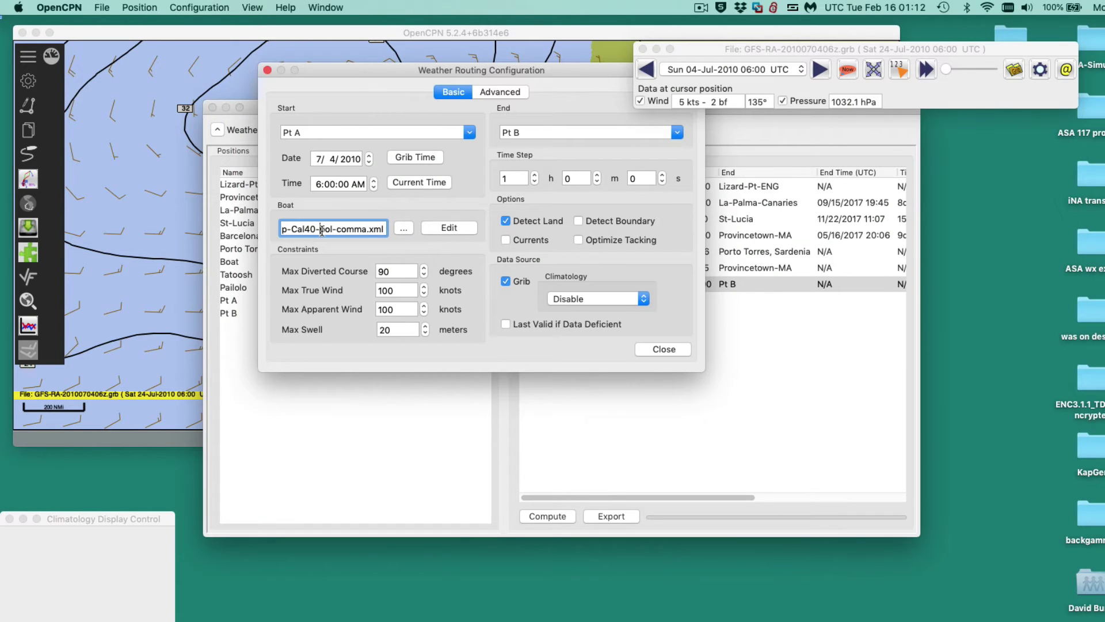
# Step: Check the boat file path, then close the Weather Routing Configuration dialog
pyautogui.moveTo(319, 229); pyautogui.dragTo(393, 230)
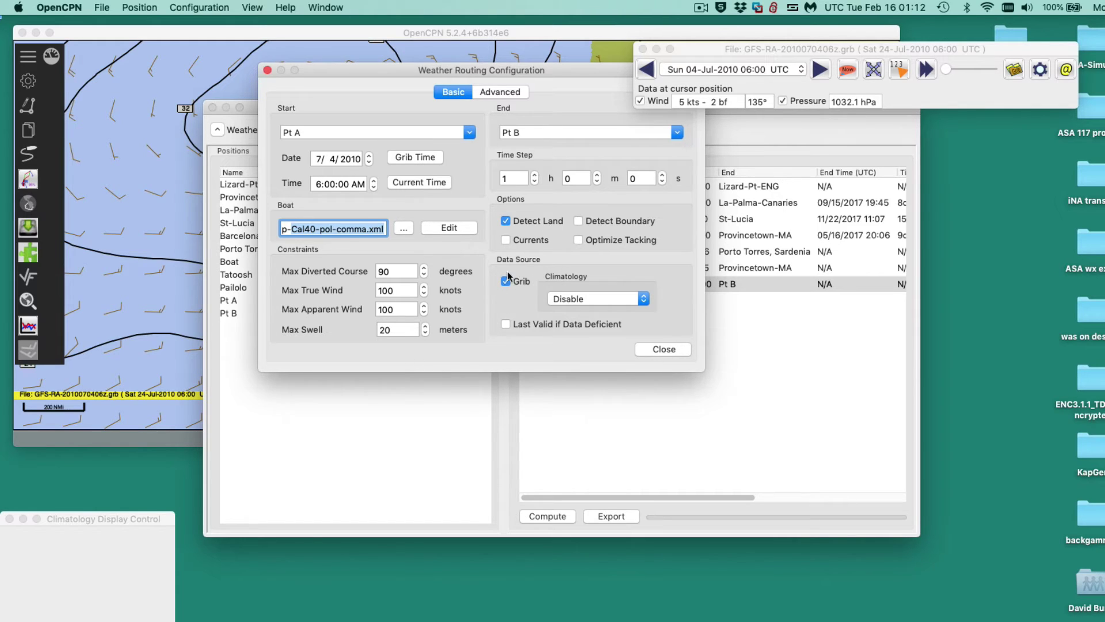
pyautogui.click(665, 350)
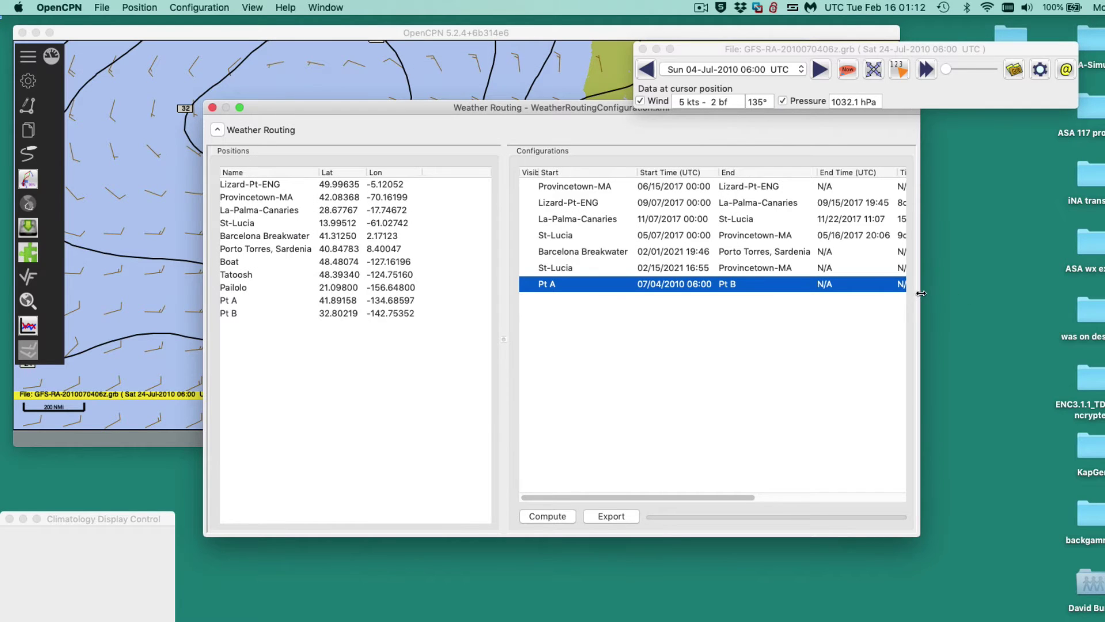
# Step: Widen and reposition the Weather Routing window until the State column shows Not Computed
pyautogui.moveTo(920, 293); pyautogui.dragTo(1058, 294)
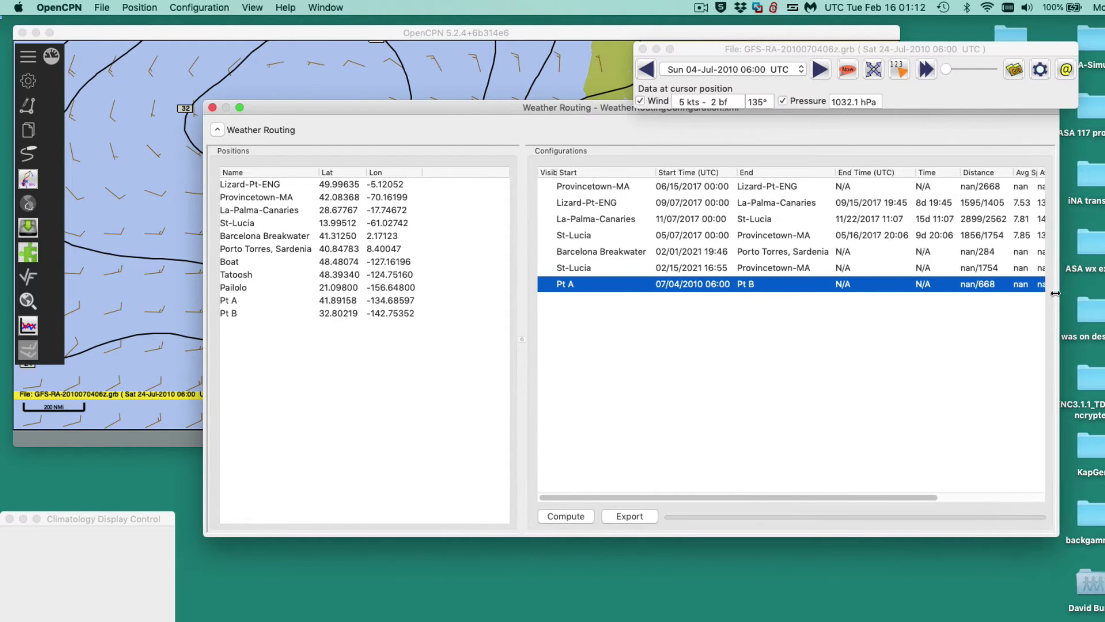
pyautogui.moveTo(450, 107); pyautogui.dragTo(275, 53)
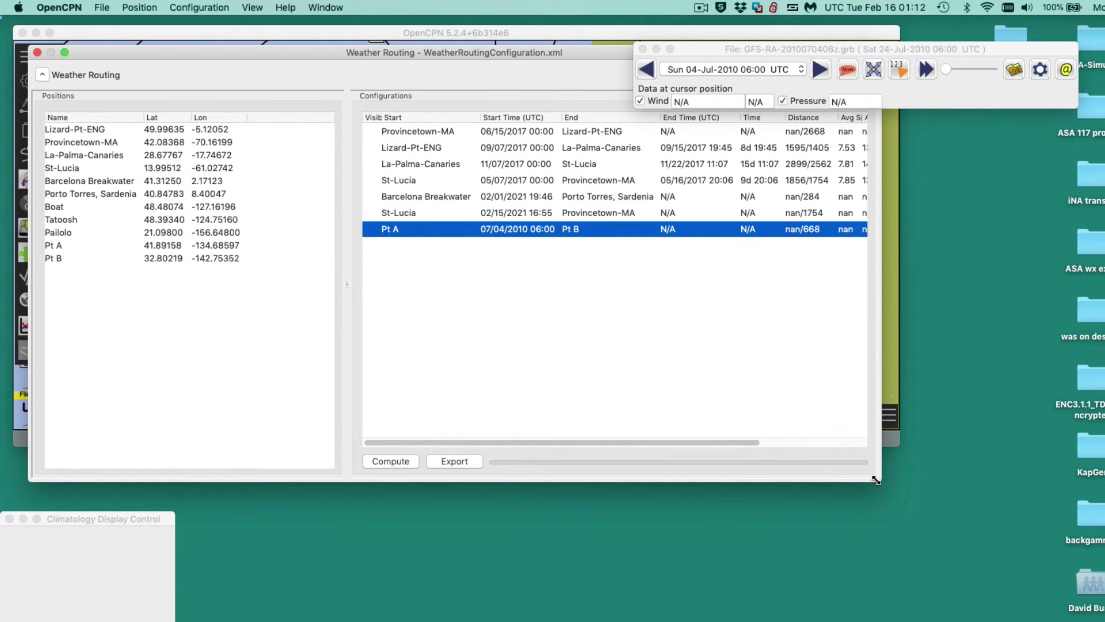
pyautogui.moveTo(874, 474); pyautogui.dragTo(1072, 462)
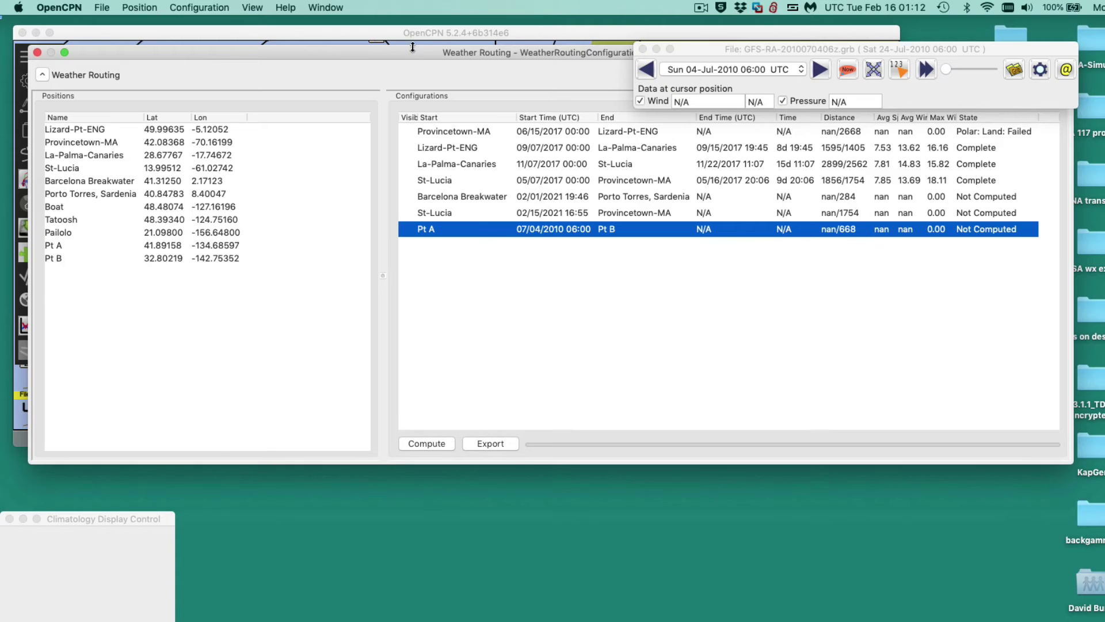
pyautogui.moveTo(405, 55); pyautogui.dragTo(341, 60)
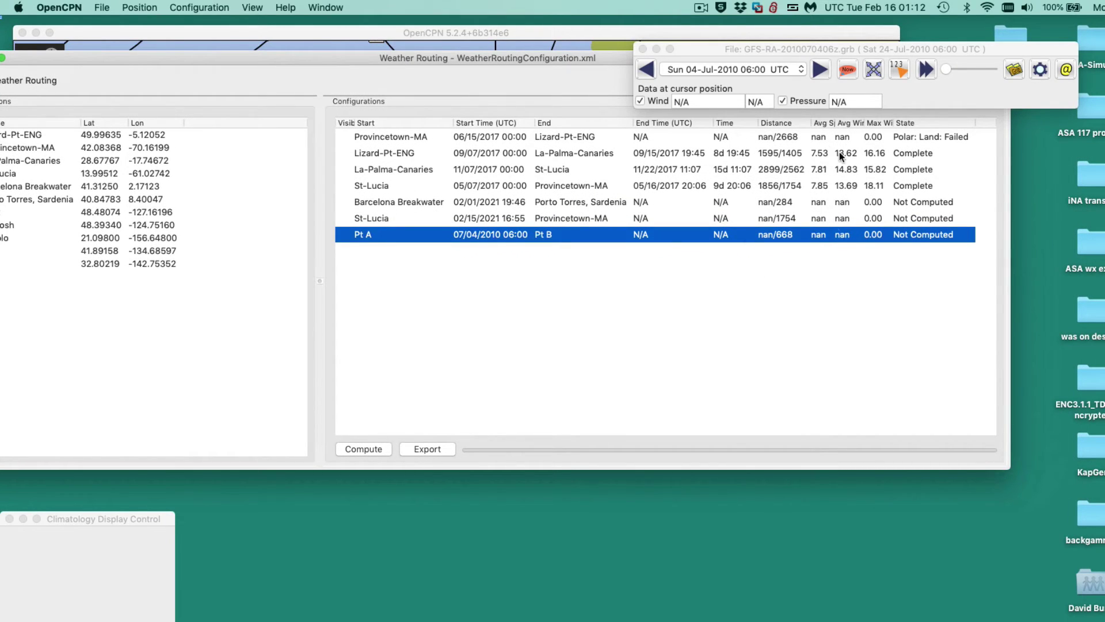
pyautogui.moveTo(231, 57); pyautogui.dragTo(287, 56)
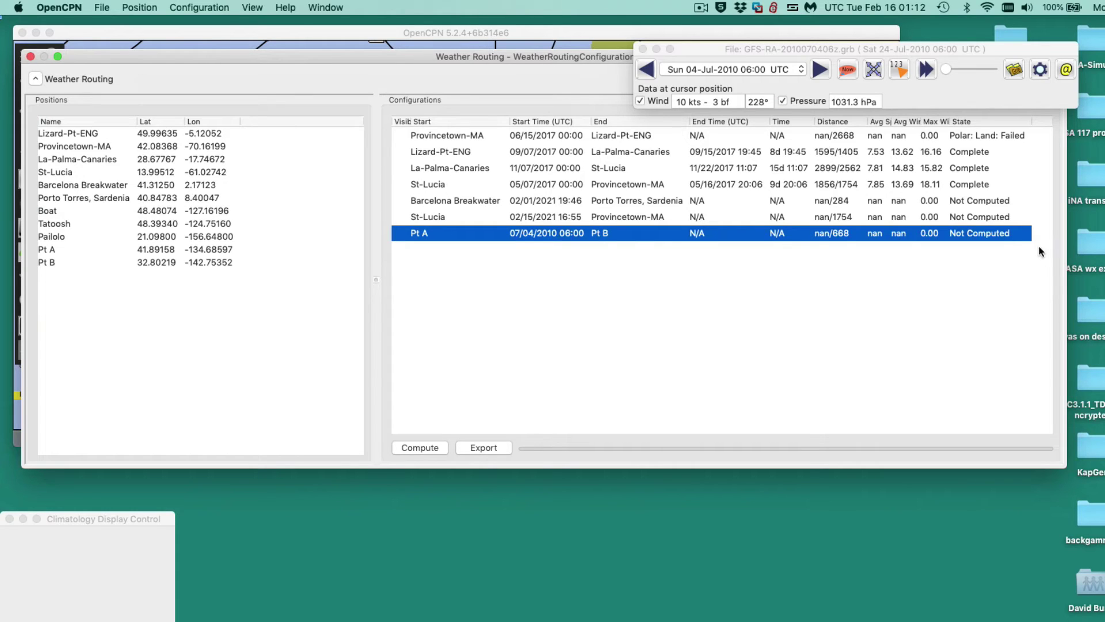
# Step: Compute the Pt A to Pt B route and move the routing window off the chart
pyautogui.click(414, 448)
pyautogui.moveTo(264, 50); pyautogui.dragTo(649, 226)
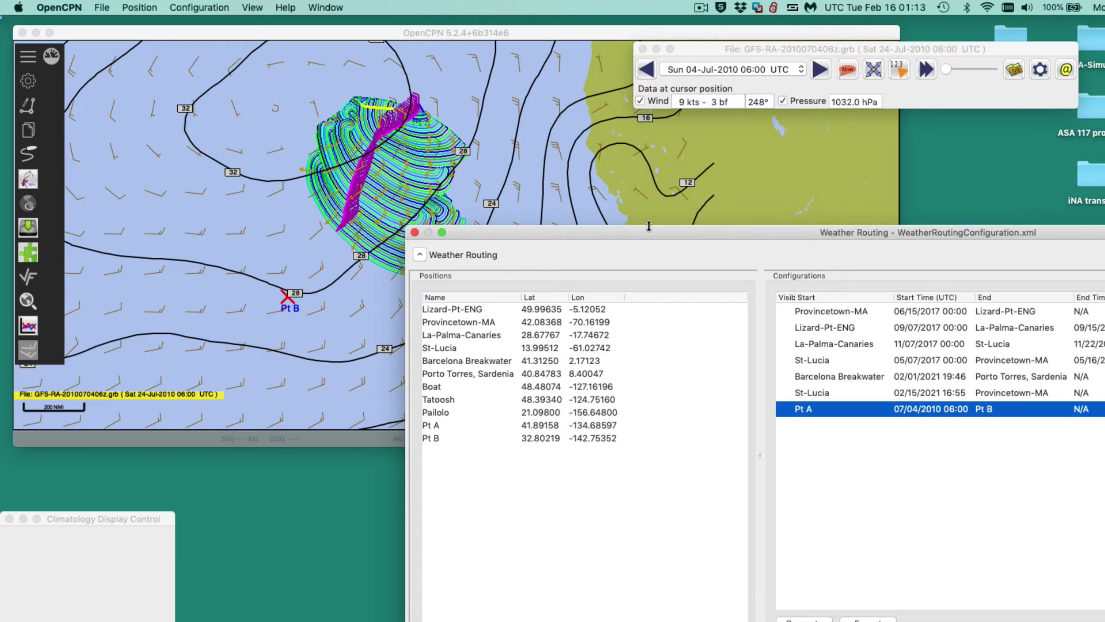
pyautogui.scroll(2, 391, 182)
pyautogui.scroll(3, 391, 182)
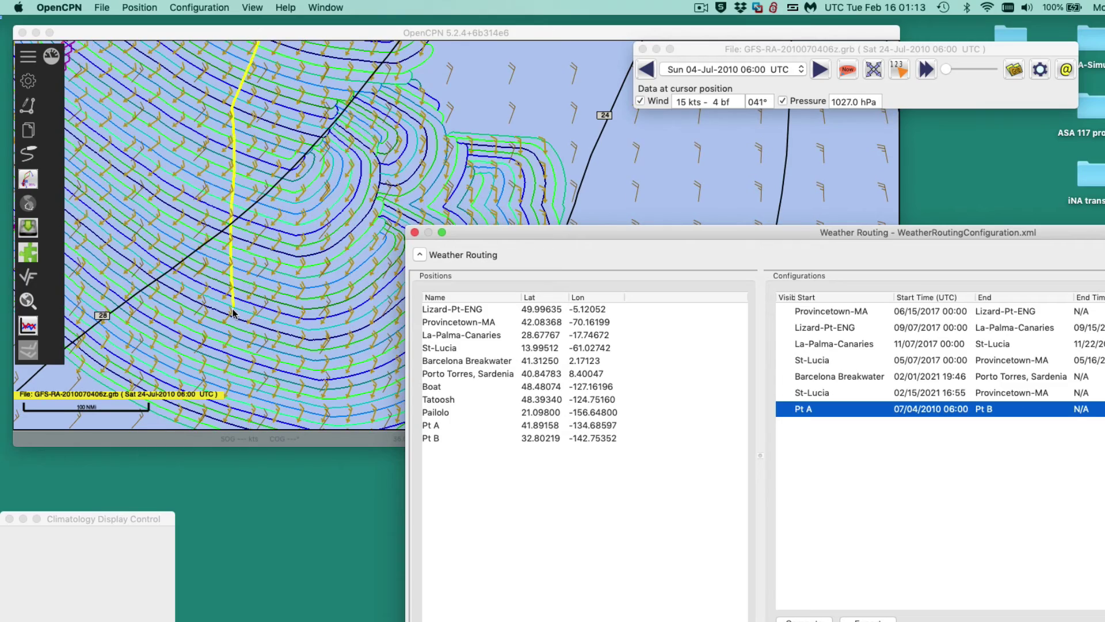
pyautogui.moveTo(224, 271); pyautogui.dragTo(475, 183)
pyautogui.moveTo(230, 227); pyautogui.dragTo(311, 208)
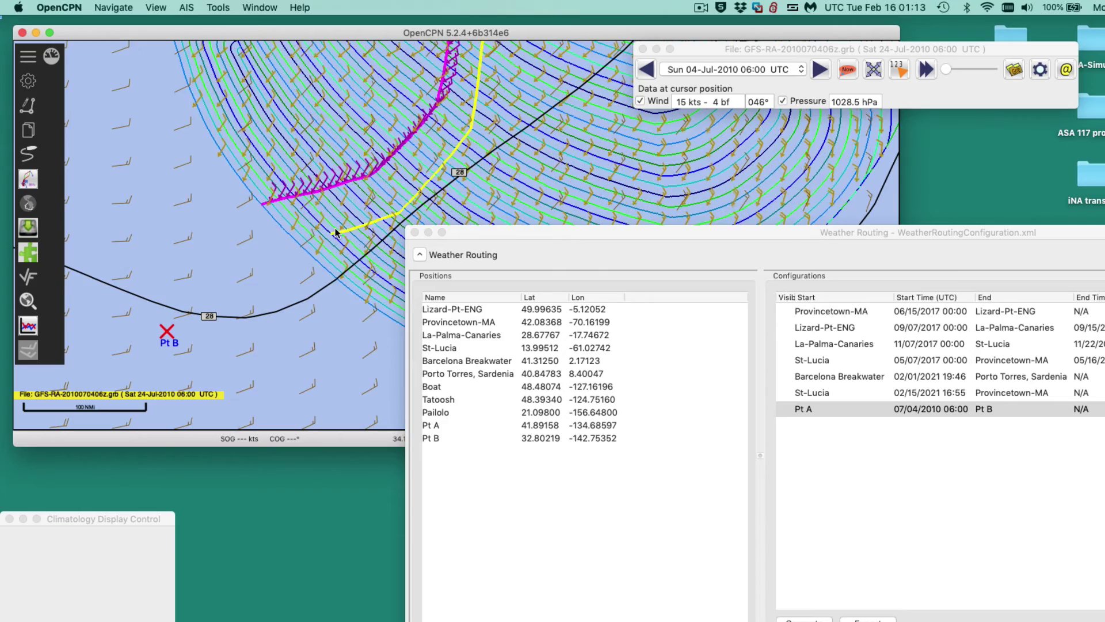
# Step: Zoom and pan along the computed route between Pt A and Pt B to inspect its isochrones
pyautogui.scroll(-2, 335, 230)
pyautogui.moveTo(468, 232); pyautogui.dragTo(371, 408)
pyautogui.scroll(1, 464, 294)
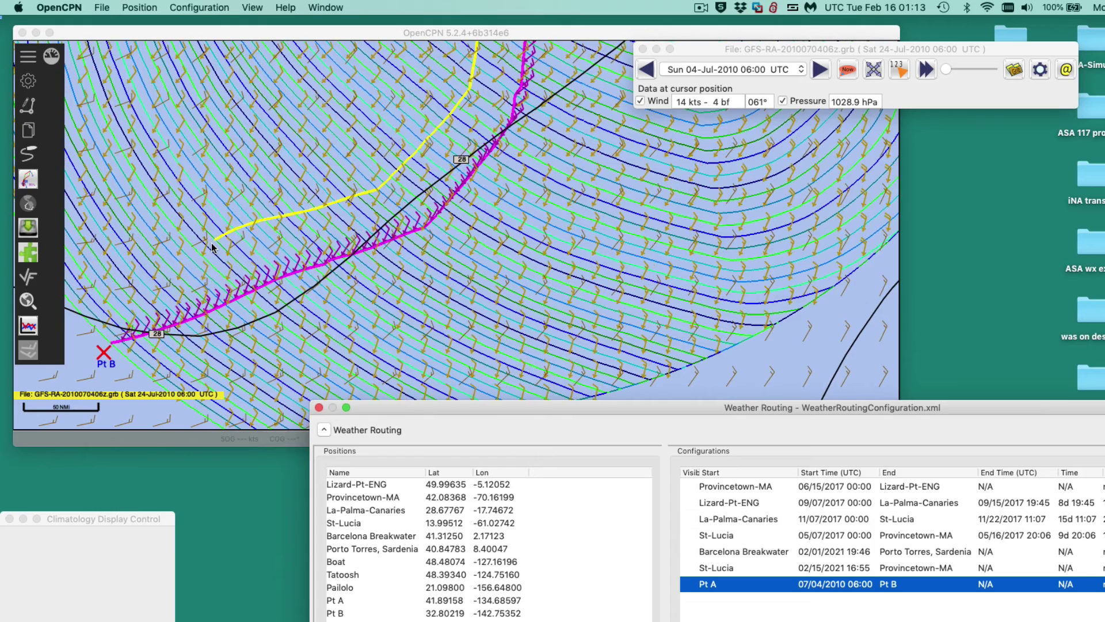
pyautogui.scroll(-3, 212, 247)
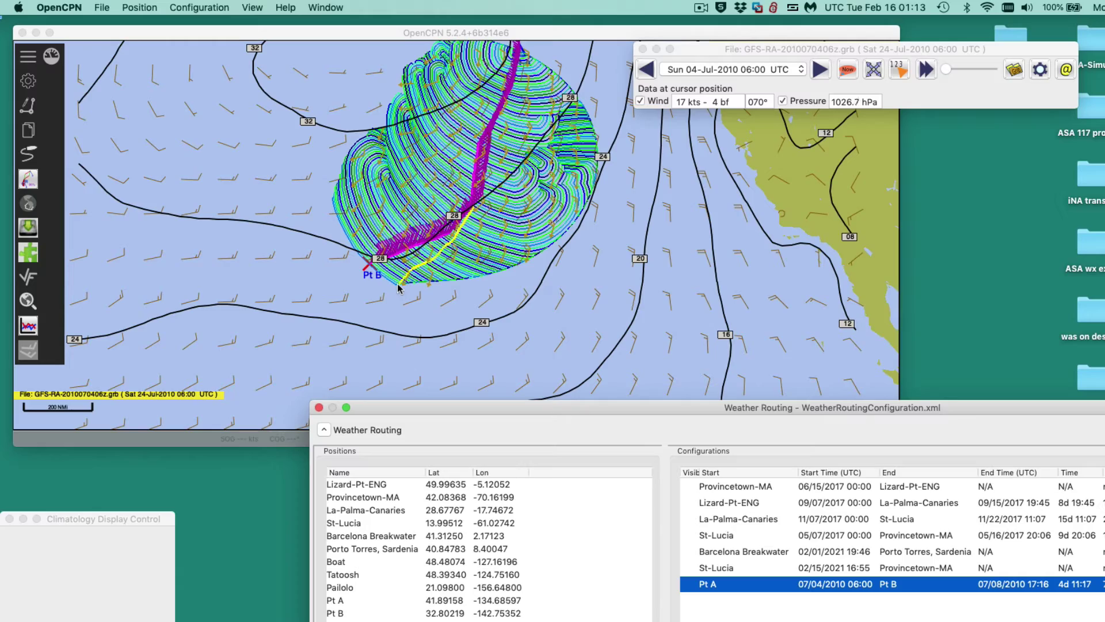
pyautogui.scroll(1, 371, 273)
pyautogui.scroll(5, 371, 273)
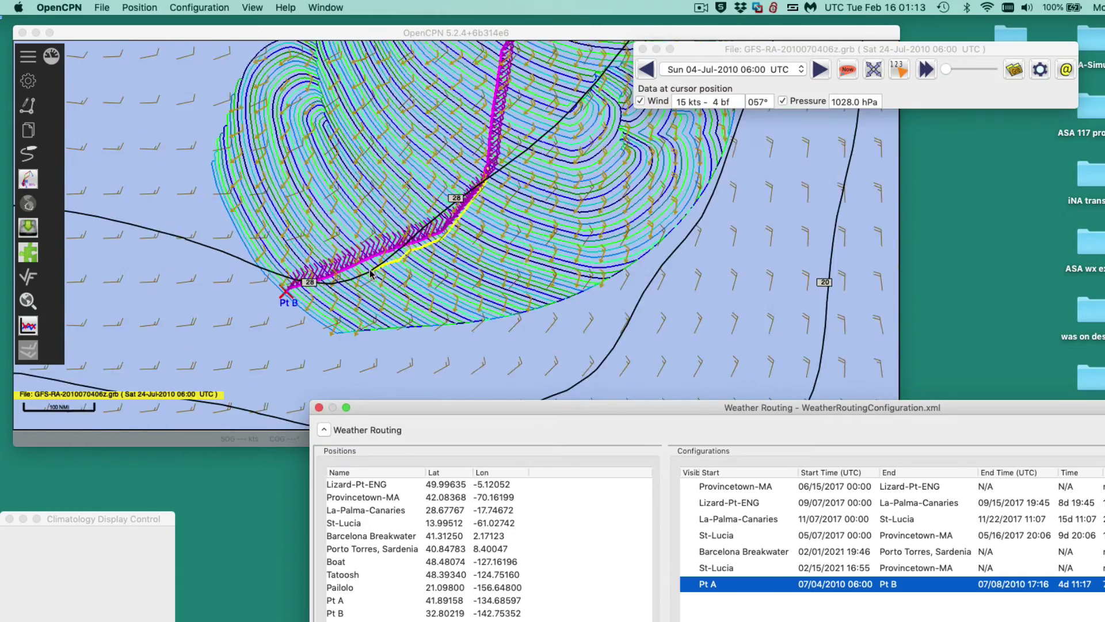
pyautogui.moveTo(205, 293); pyautogui.dragTo(561, 184)
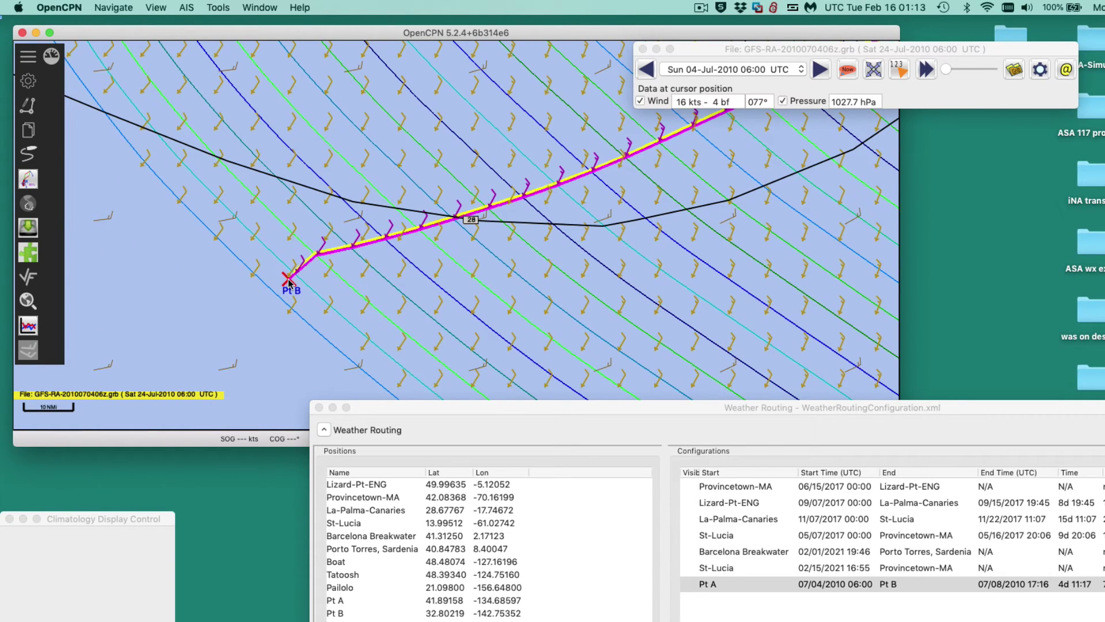
pyautogui.scroll(-4, 288, 281)
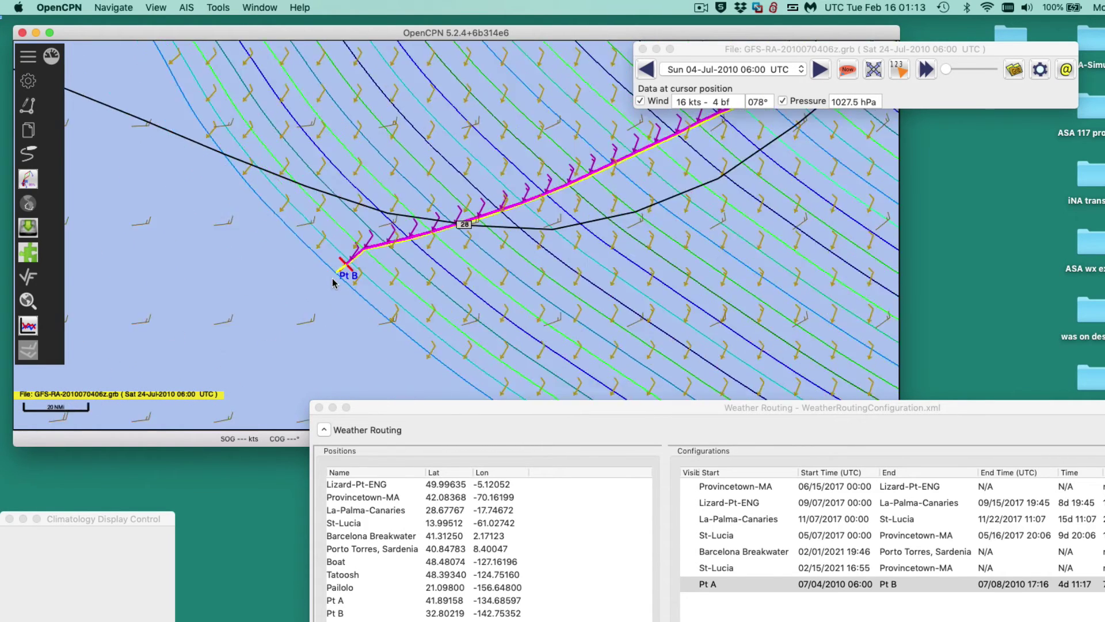
pyautogui.scroll(-2, 439, 261)
pyautogui.moveTo(438, 261); pyautogui.dragTo(298, 264)
pyautogui.scroll(5, 377, 184)
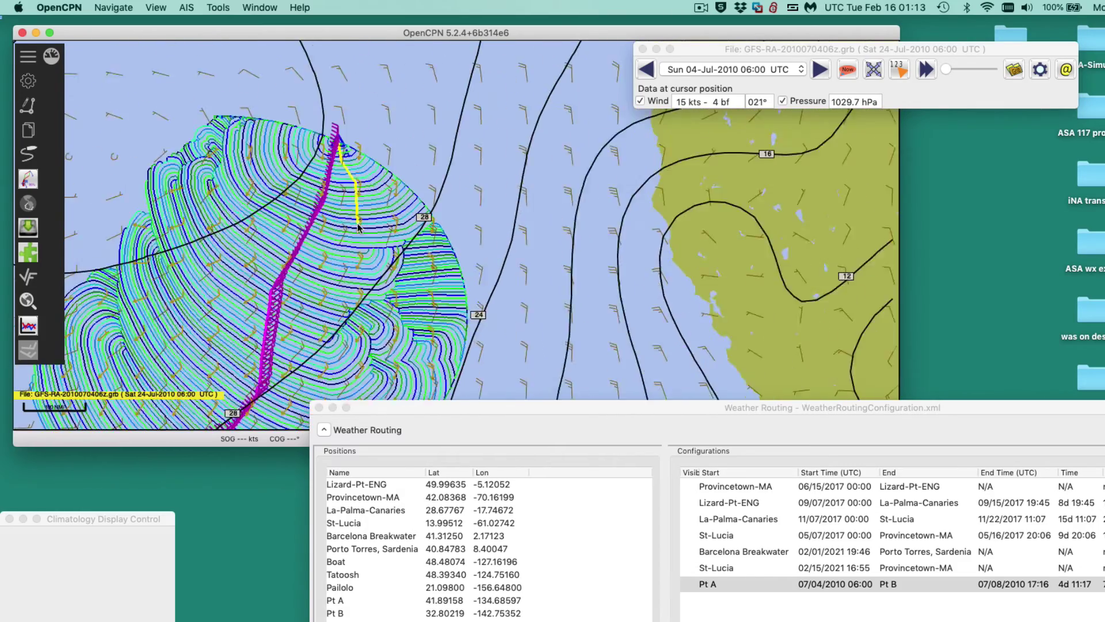
pyautogui.scroll(5, 464, 101)
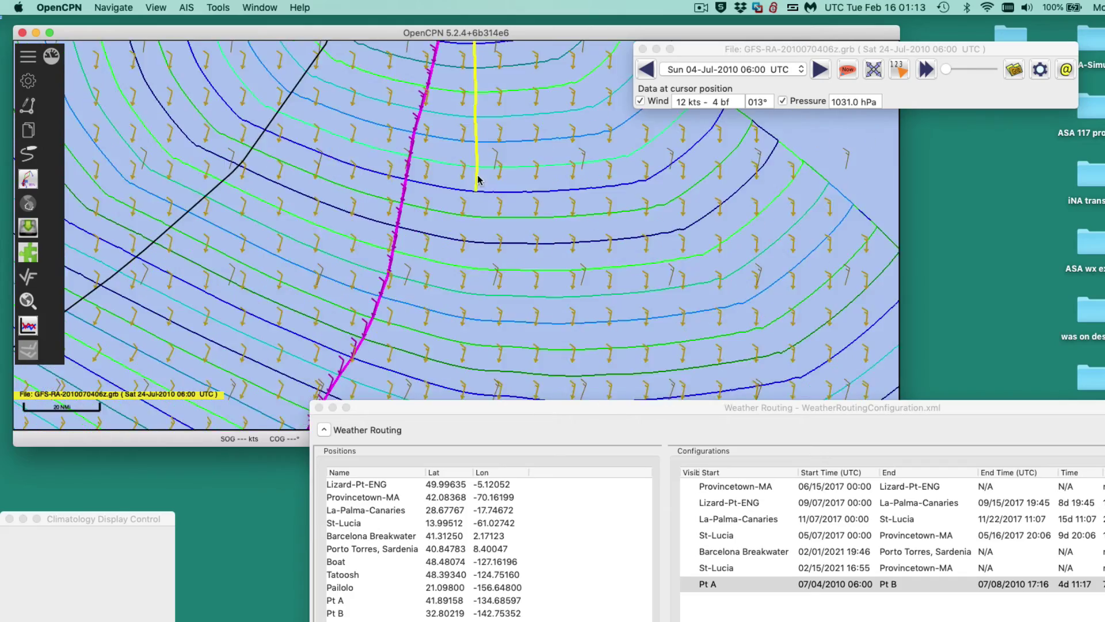
pyautogui.scroll(3, 485, 166)
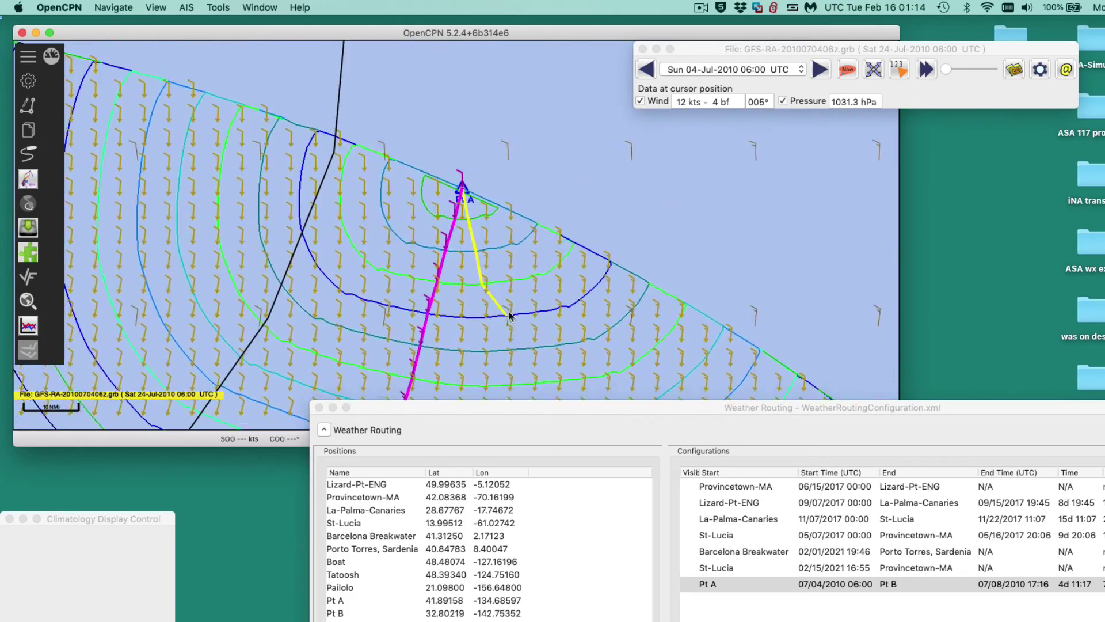
pyautogui.moveTo(457, 400); pyautogui.dragTo(271, 148)
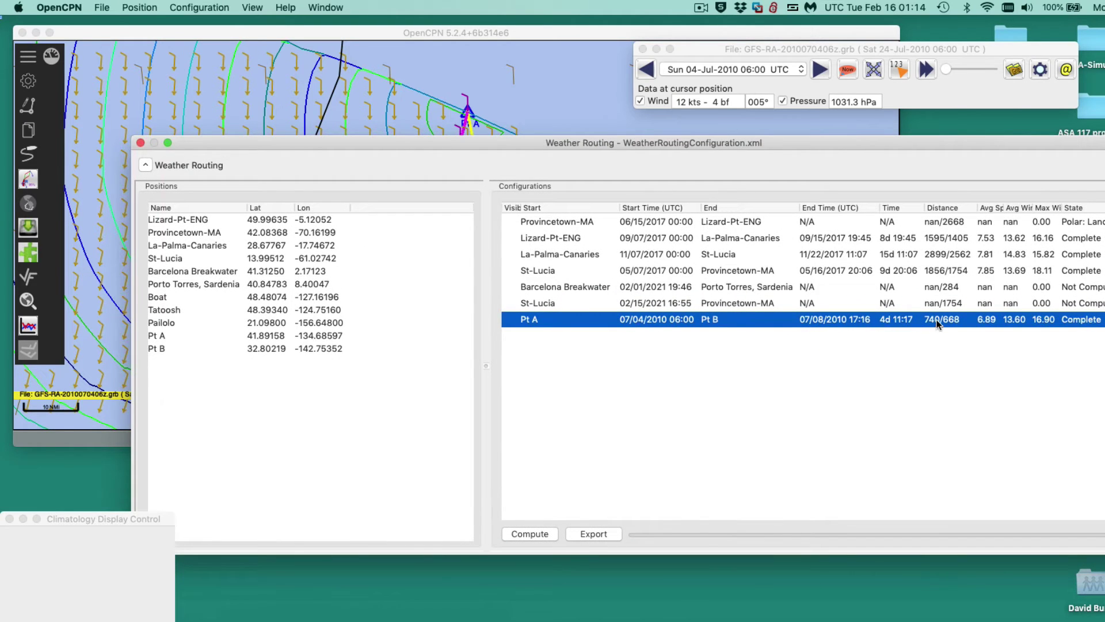
# Step: Move the Weather Routing window off the route and open the Route & Mark Manager
pyautogui.moveTo(782, 143); pyautogui.dragTo(676, 116)
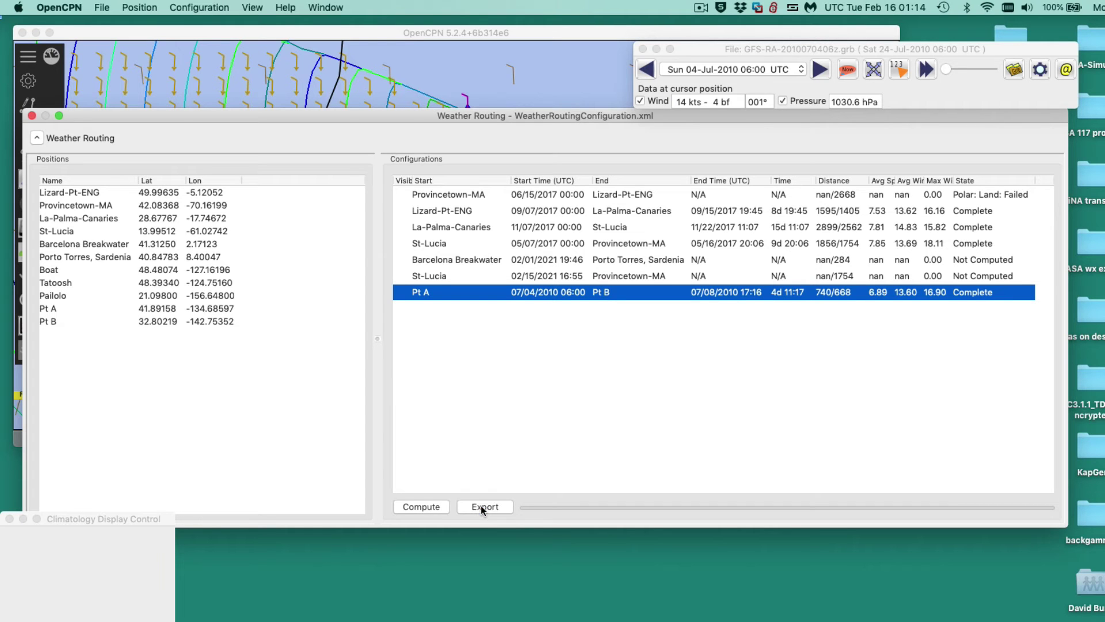
pyautogui.moveTo(166, 116); pyautogui.dragTo(355, 174)
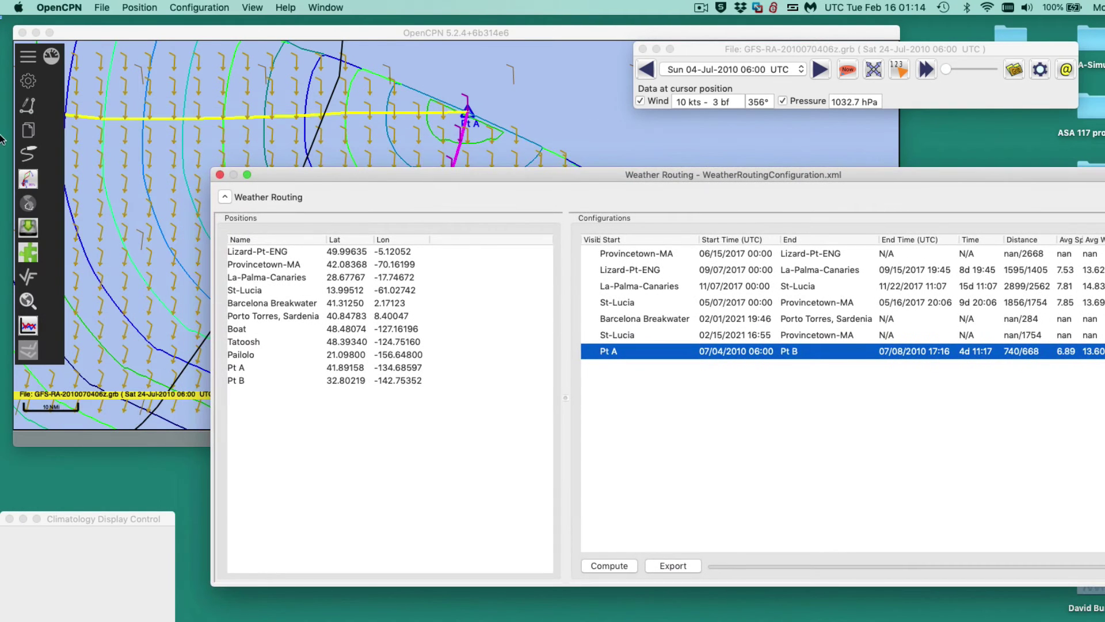
pyautogui.click(27, 131)
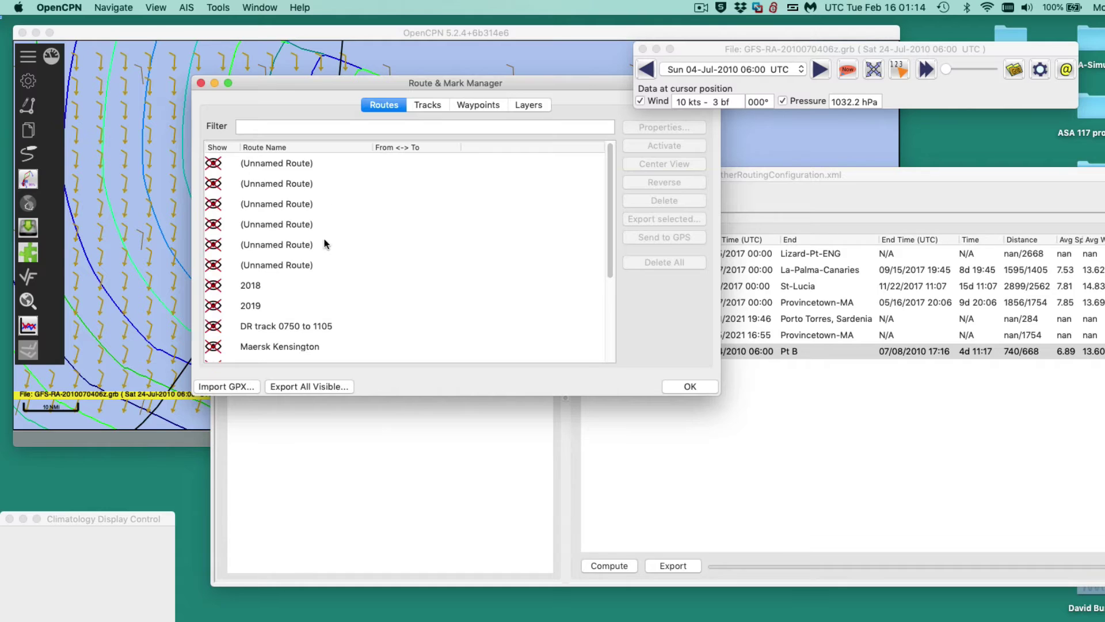
# Step: On the Tracks tab, open the properties of the 'Weather Route (07/04/2010 06:00)' track
pyautogui.scroll(-5, 336, 289)
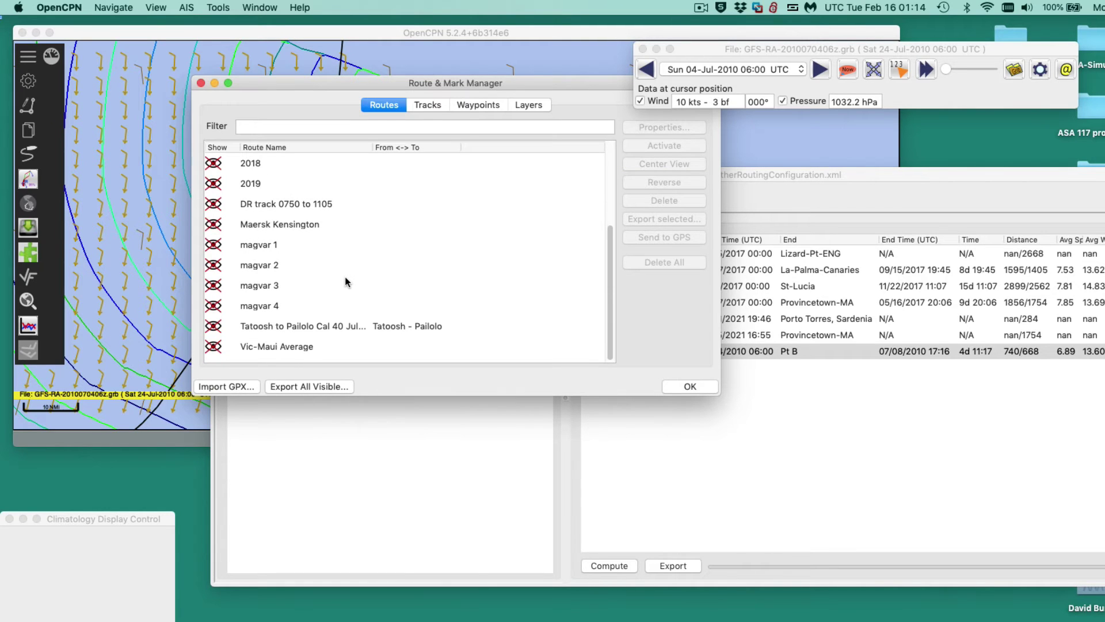
pyautogui.scroll(2, 345, 281)
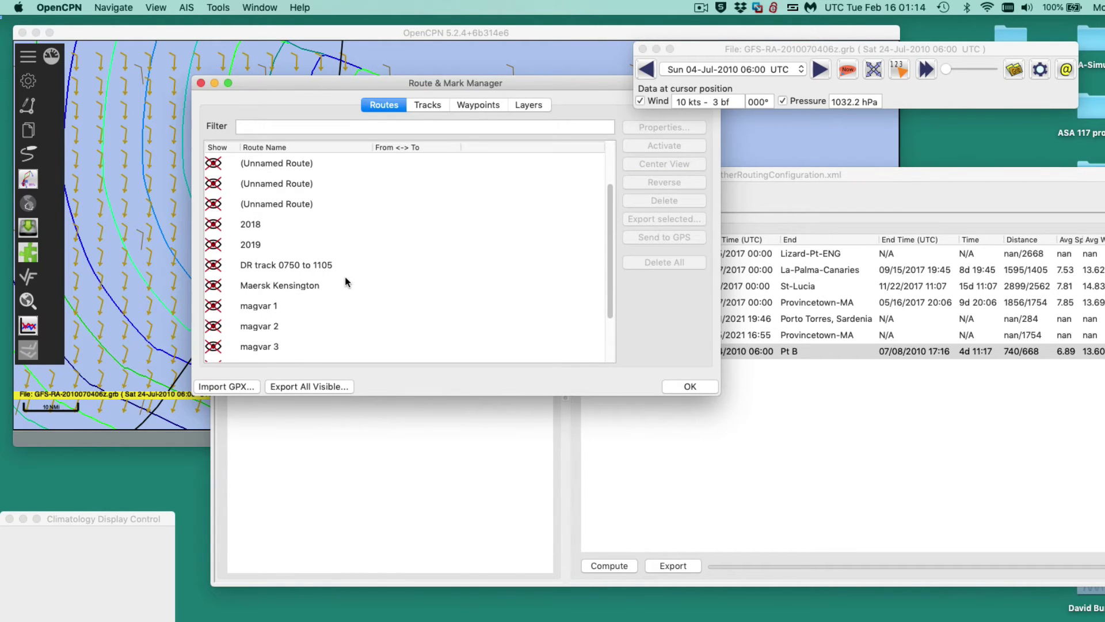
pyautogui.click(430, 105)
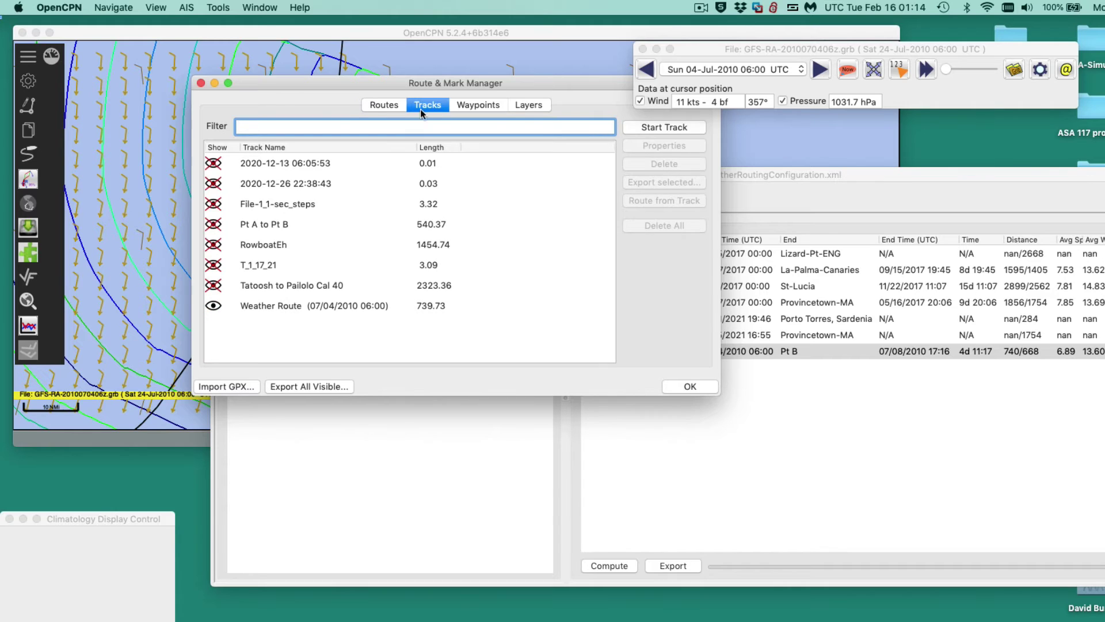
pyautogui.click(276, 305)
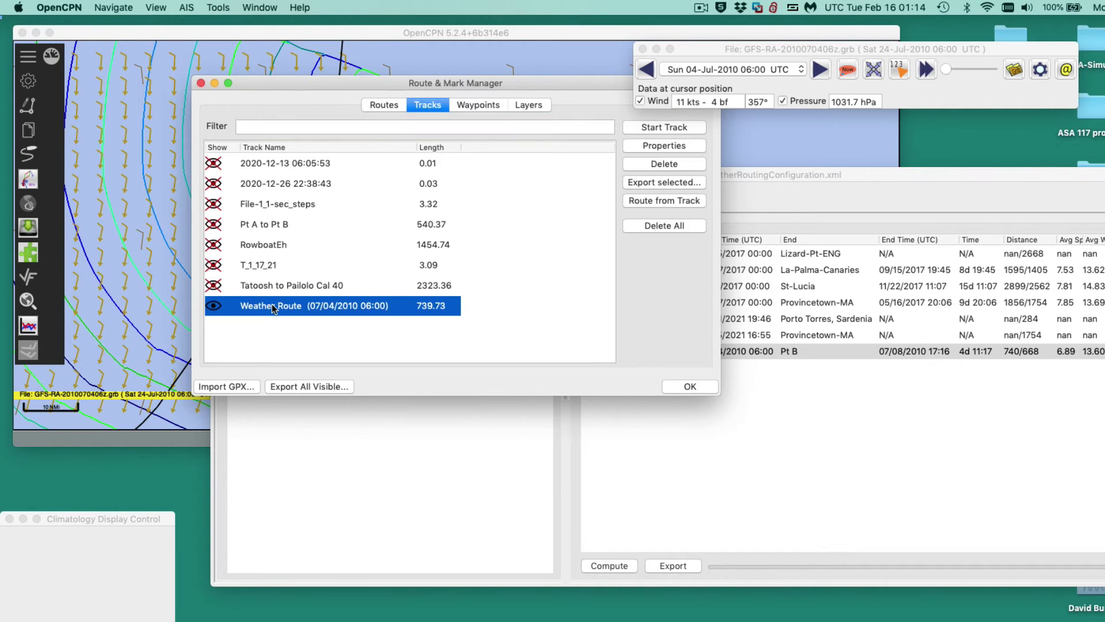
pyautogui.rightClick(270, 305)
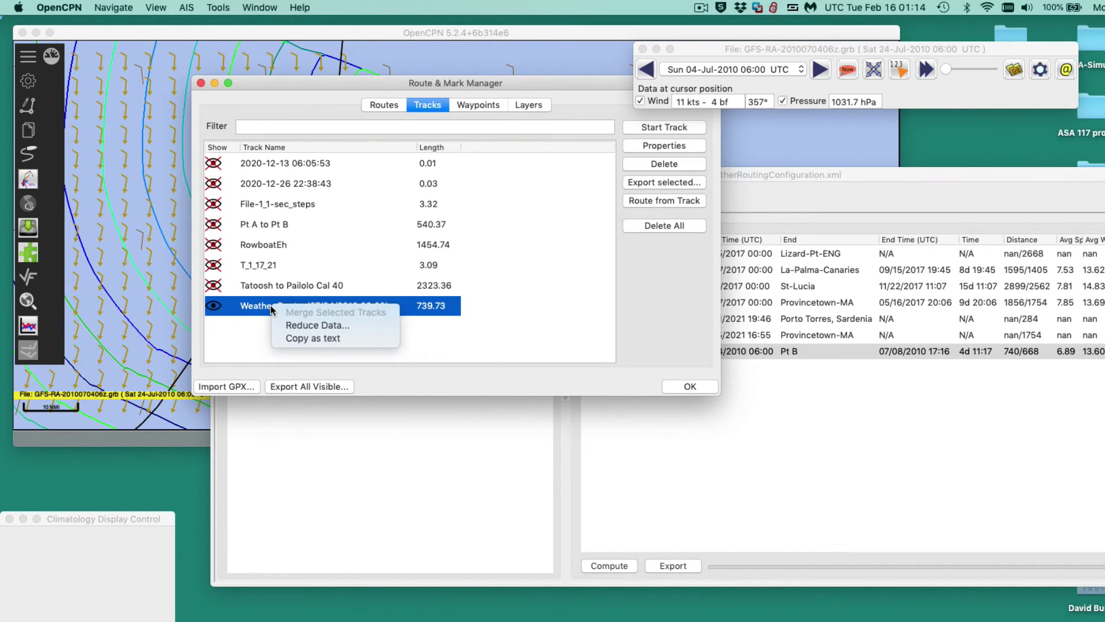
pyautogui.click(267, 308)
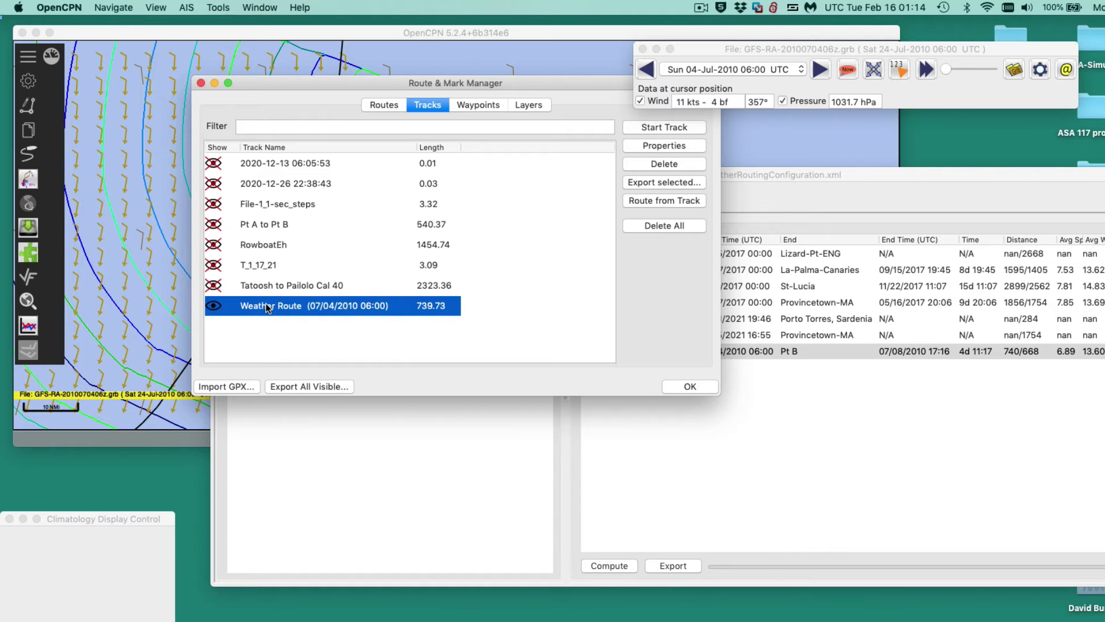
pyautogui.doubleClick(266, 306)
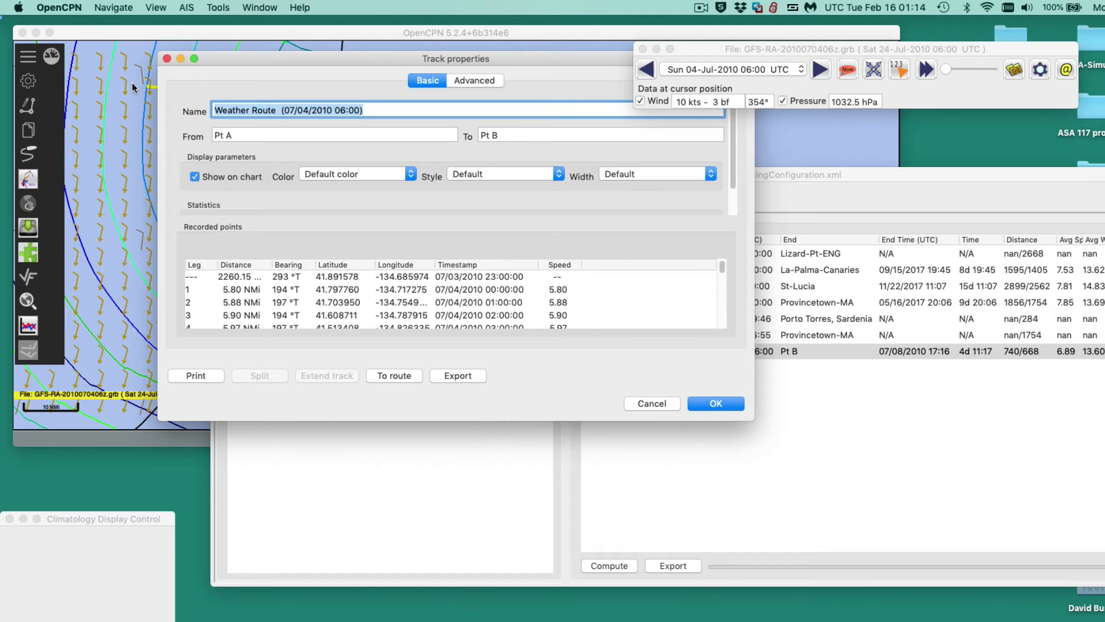
# Step: Rename the weather route track to 'Pt A to Pt B' and confirm with OK
pyautogui.write('Pt A t')
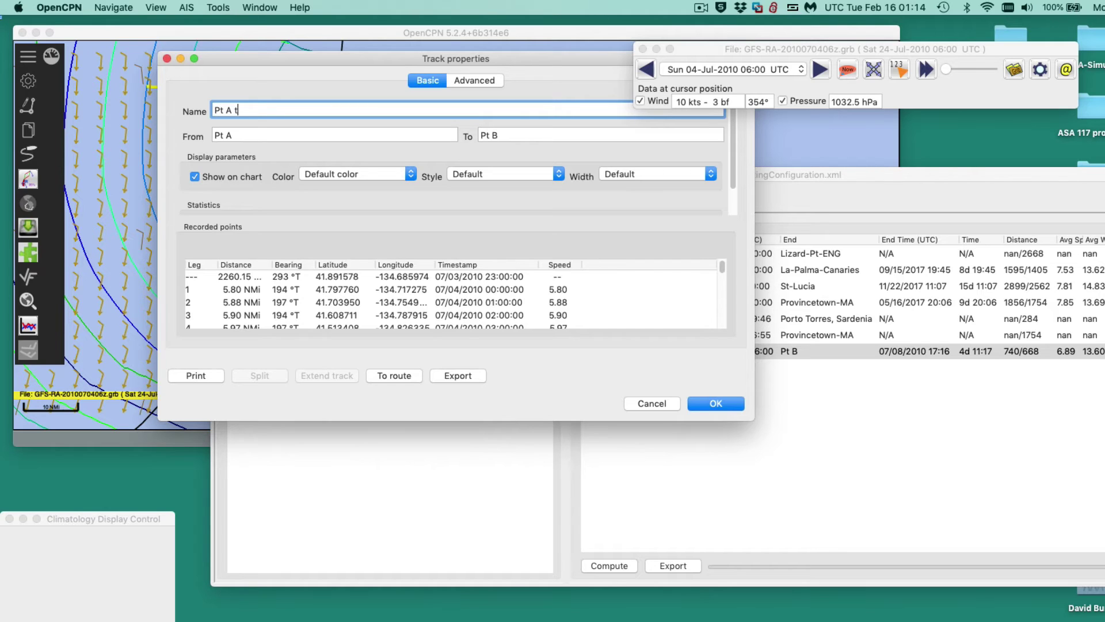
pyautogui.write('o Pt B')
pyautogui.click(722, 403)
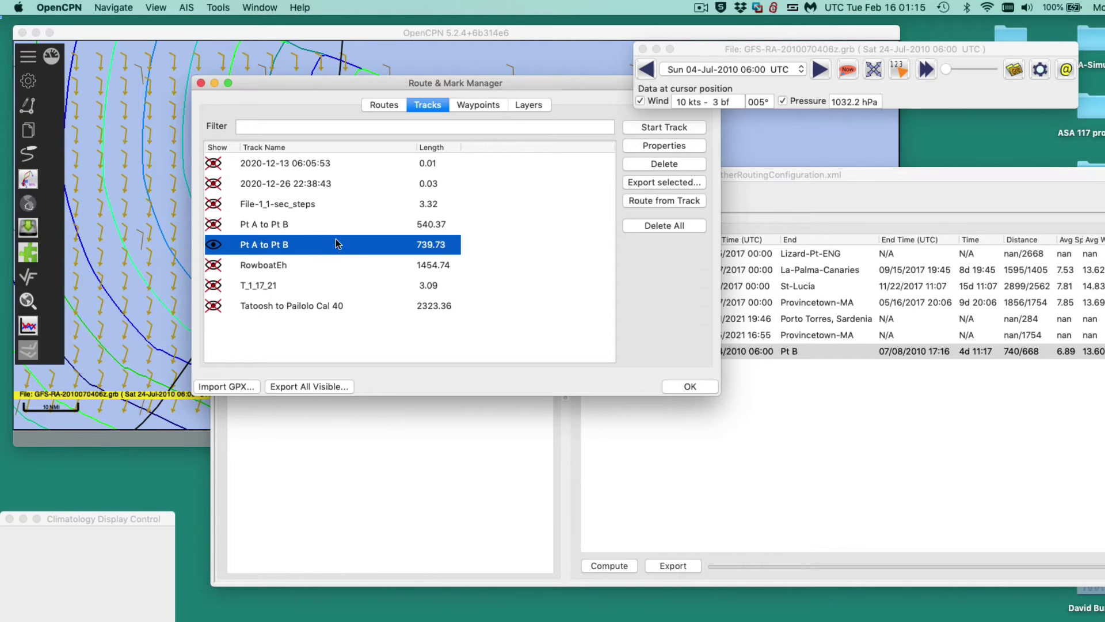
# Step: Create a route from the Pt A to Pt B track and verify it on the Routes tab
pyautogui.click(658, 200)
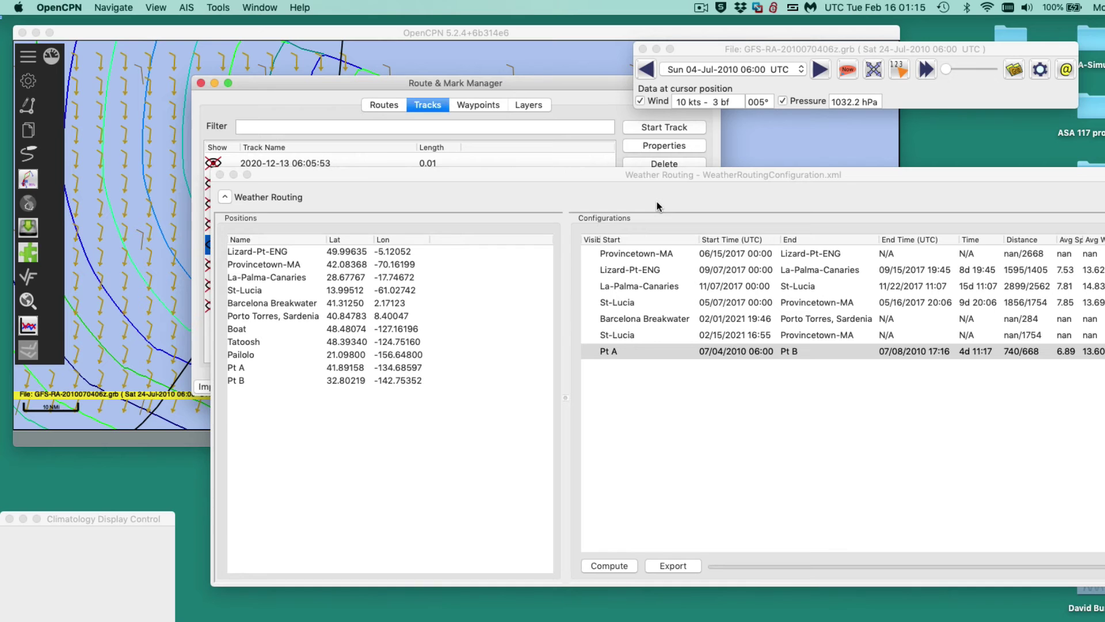
pyautogui.moveTo(440, 177); pyautogui.dragTo(940, 446)
pyautogui.click(395, 106)
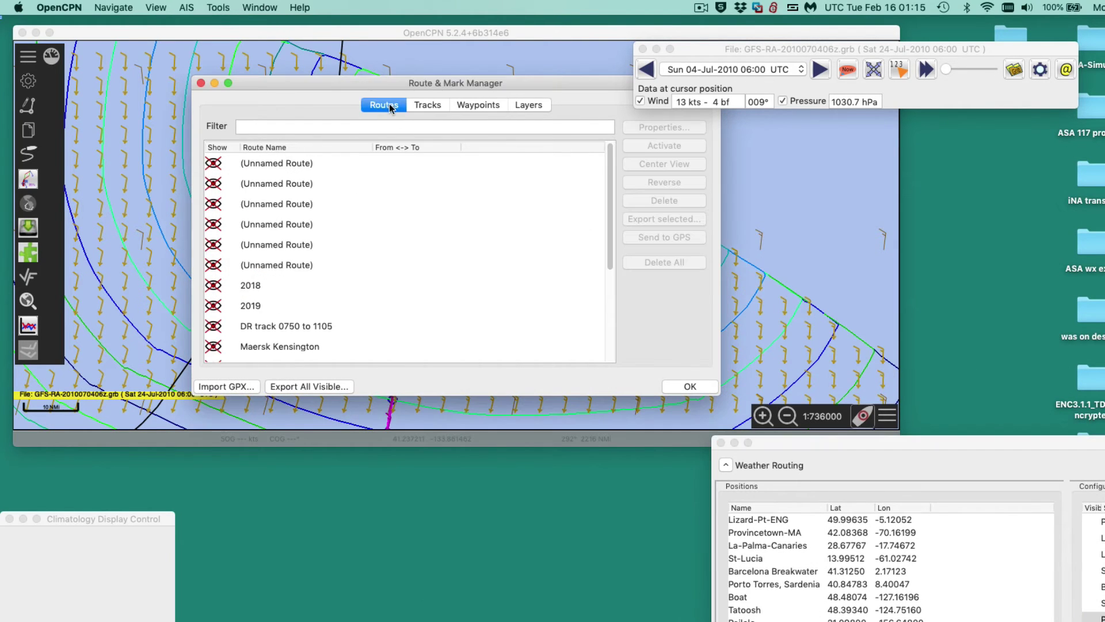
pyautogui.scroll(-3, 335, 227)
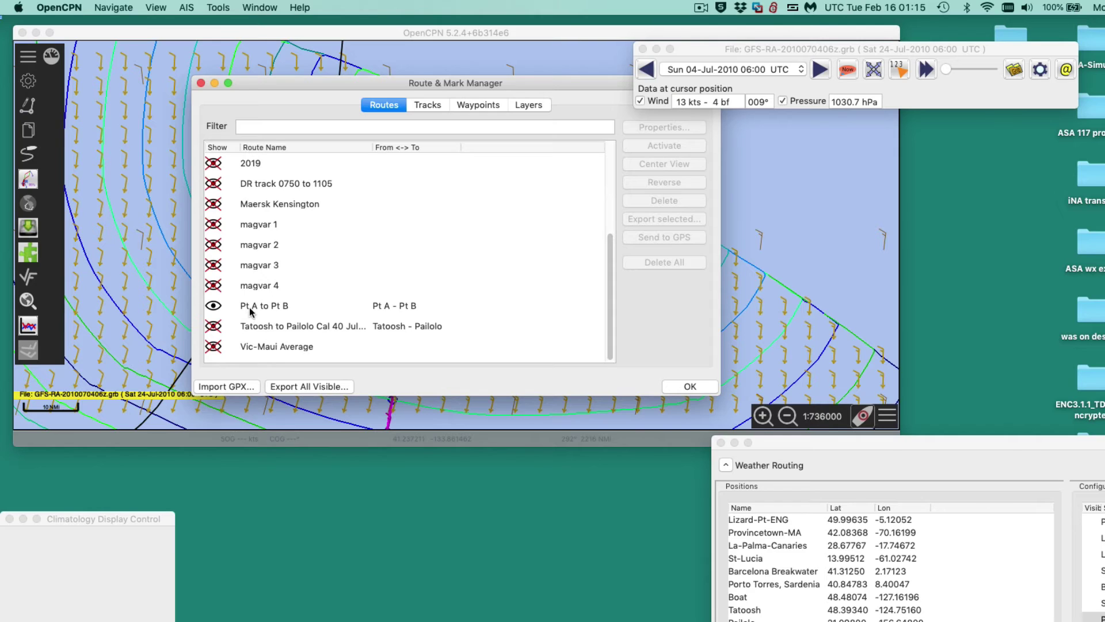
pyautogui.click(270, 308)
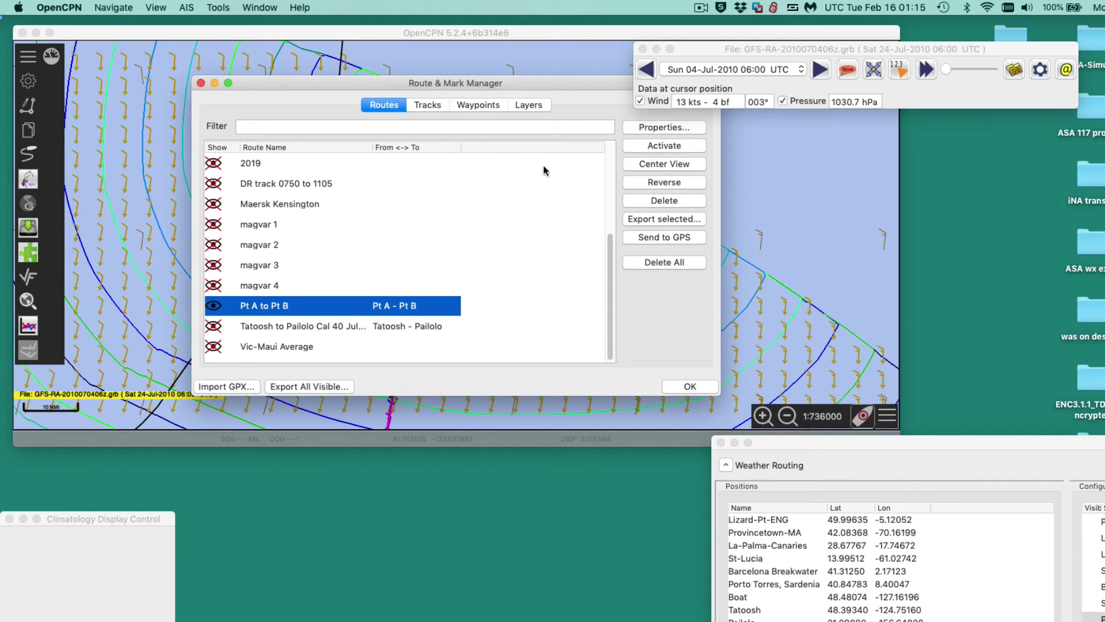
pyautogui.click(426, 103)
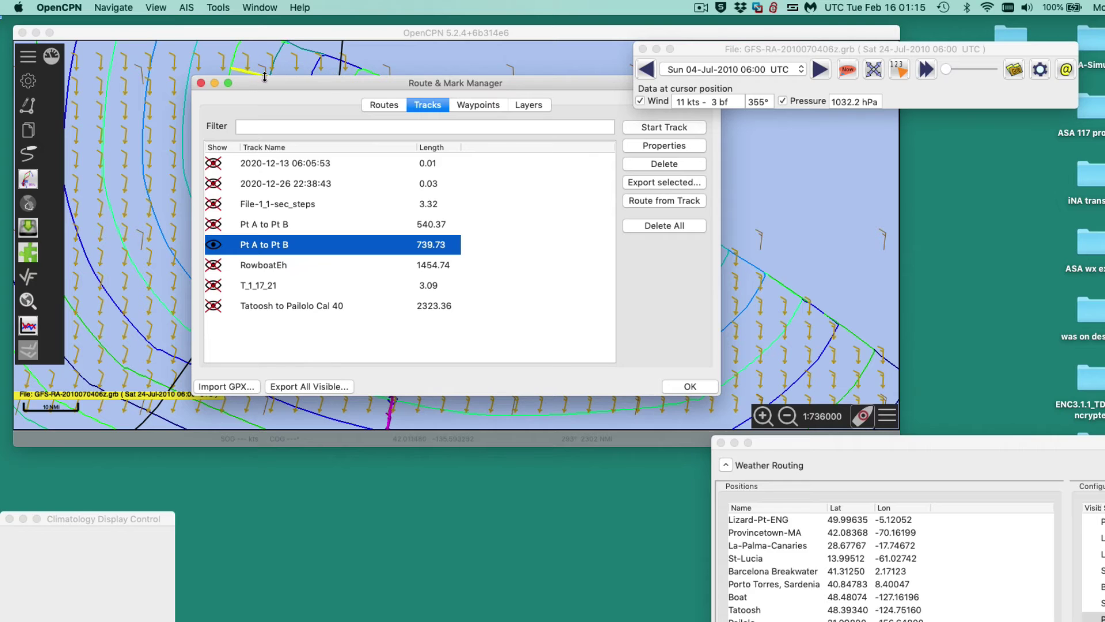
# Step: Move the route manager aside and zoom the chart out over the full Pt A to Pt B isochrone area
pyautogui.moveTo(275, 86); pyautogui.dragTo(474, 221)
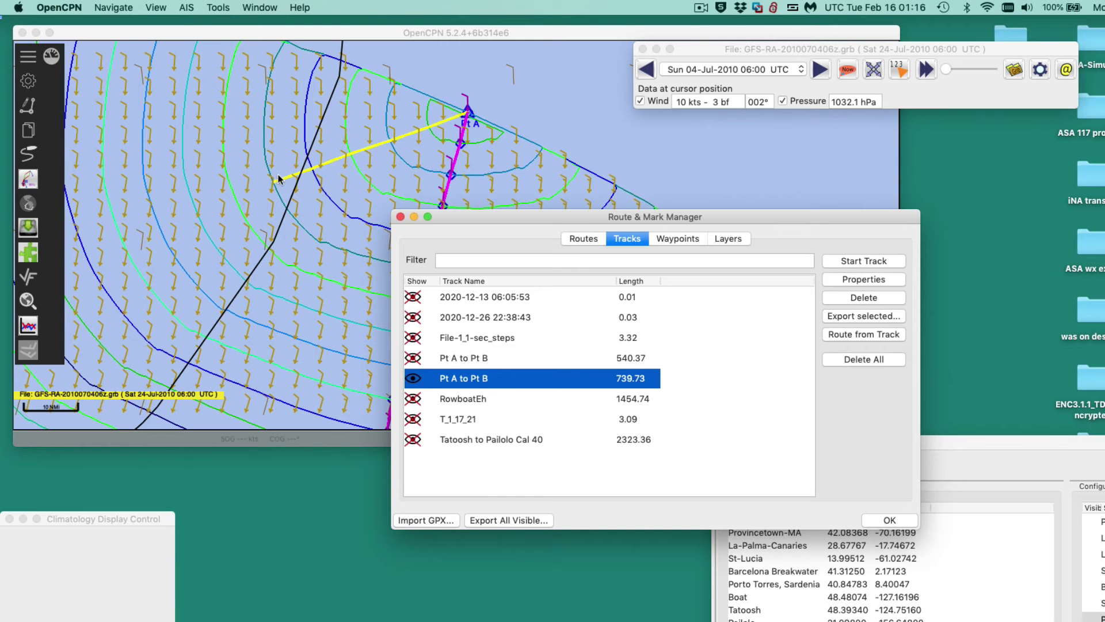
pyautogui.moveTo(465, 215); pyautogui.dragTo(776, 214)
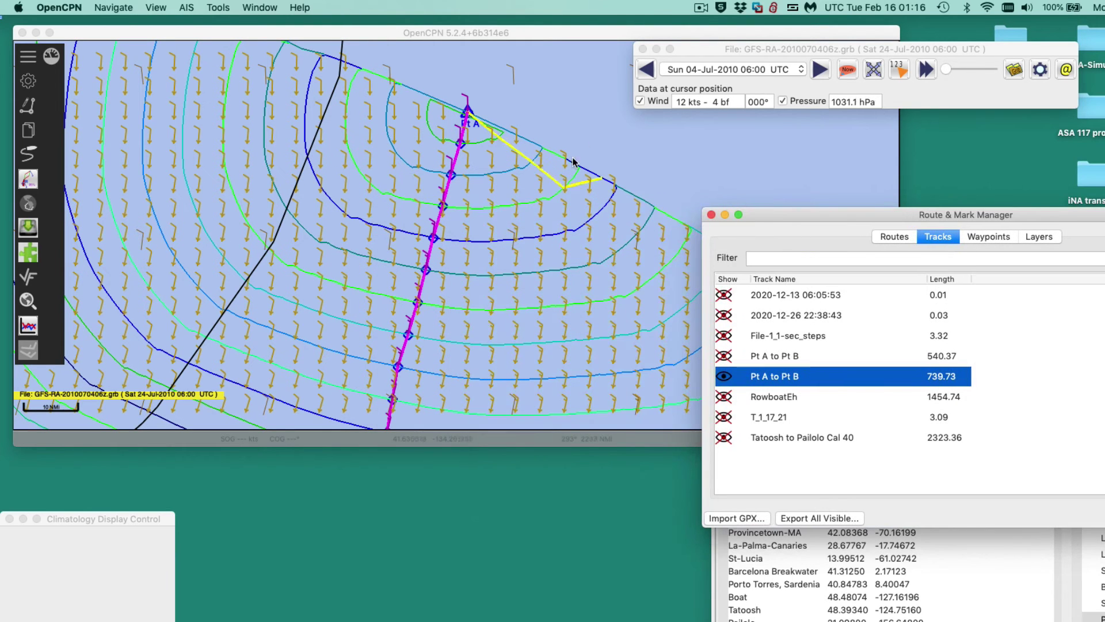
pyautogui.scroll(-2, 430, 309)
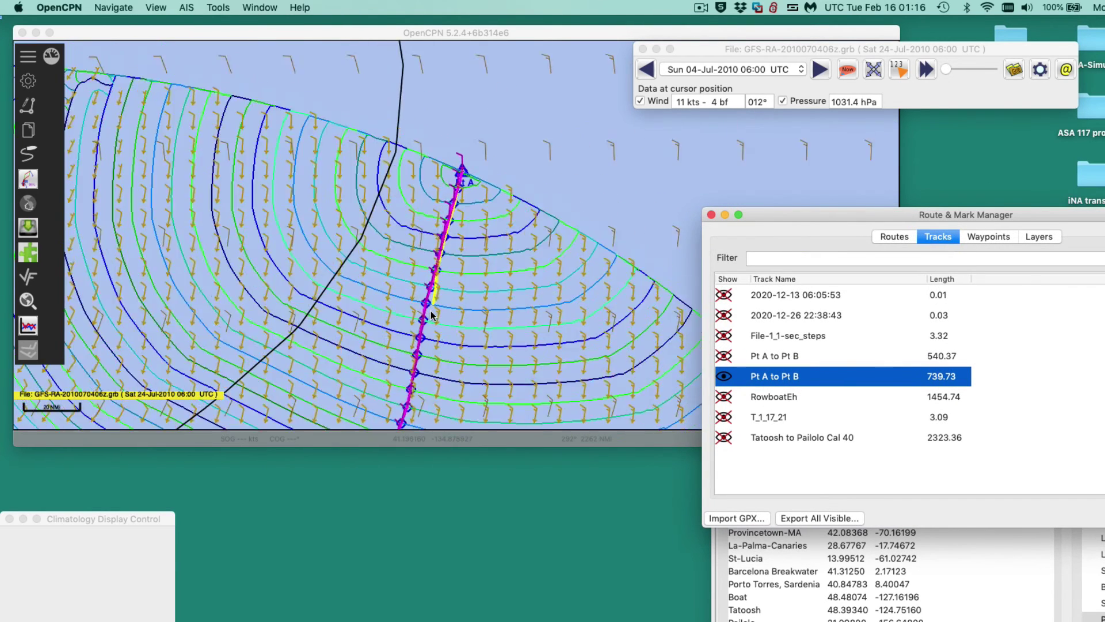
pyautogui.scroll(-3, 430, 315)
pyautogui.click(414, 184)
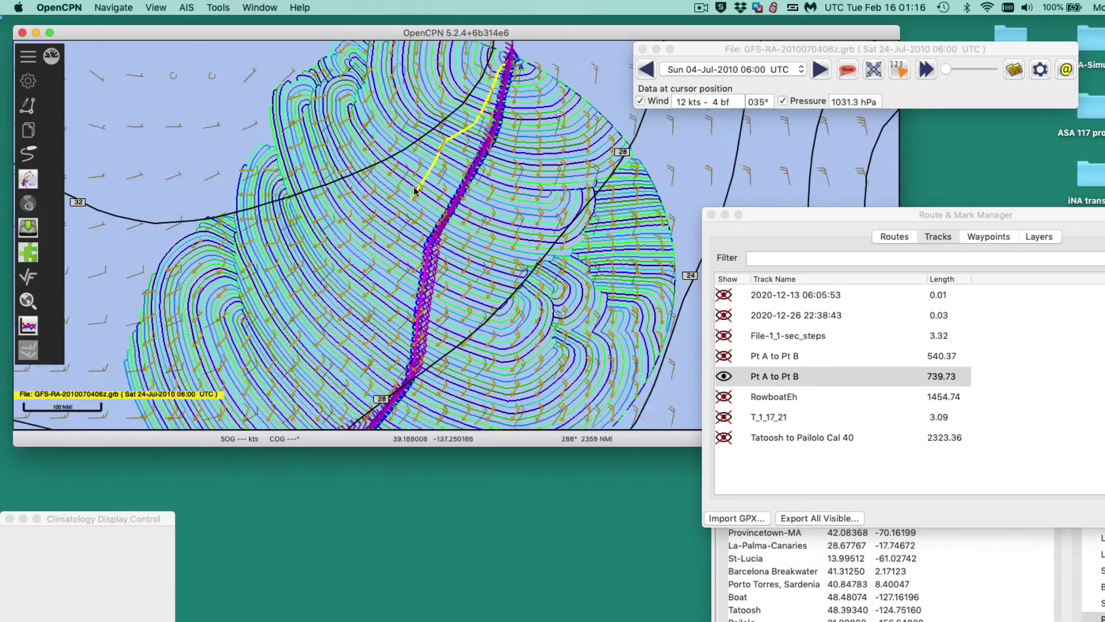
pyautogui.moveTo(415, 184); pyautogui.dragTo(412, 158)
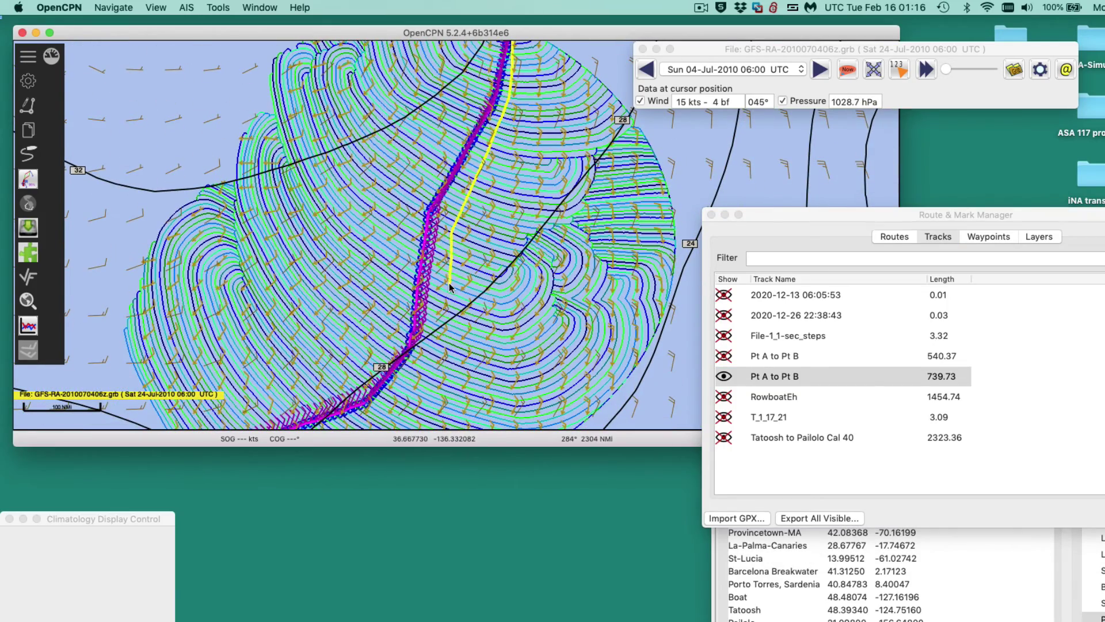
pyautogui.scroll(-3, 449, 286)
pyautogui.moveTo(798, 211); pyautogui.dragTo(439, 152)
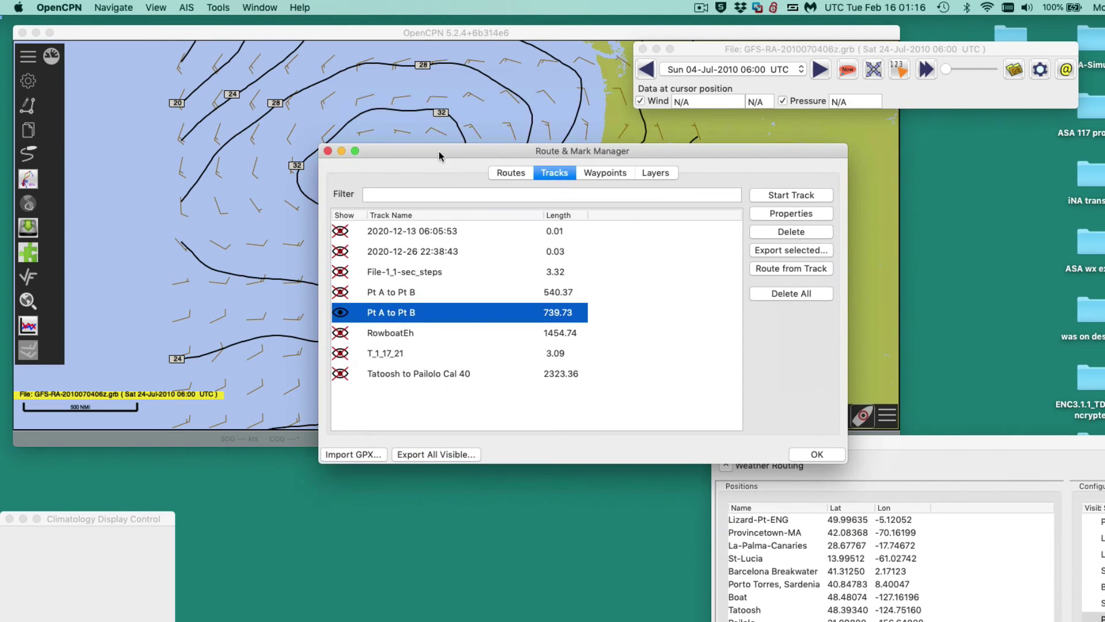
# Step: Close the route manager, move the Weather Routing window aside, and zoom in on the route's isochrones
pyautogui.click(328, 152)
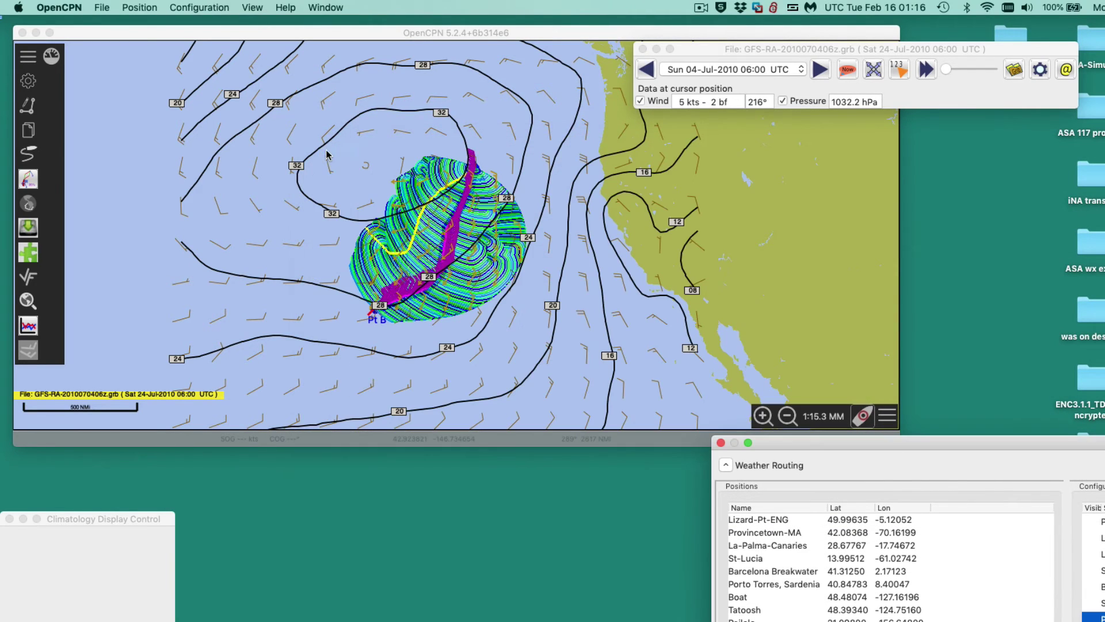
pyautogui.scroll(4, 459, 289)
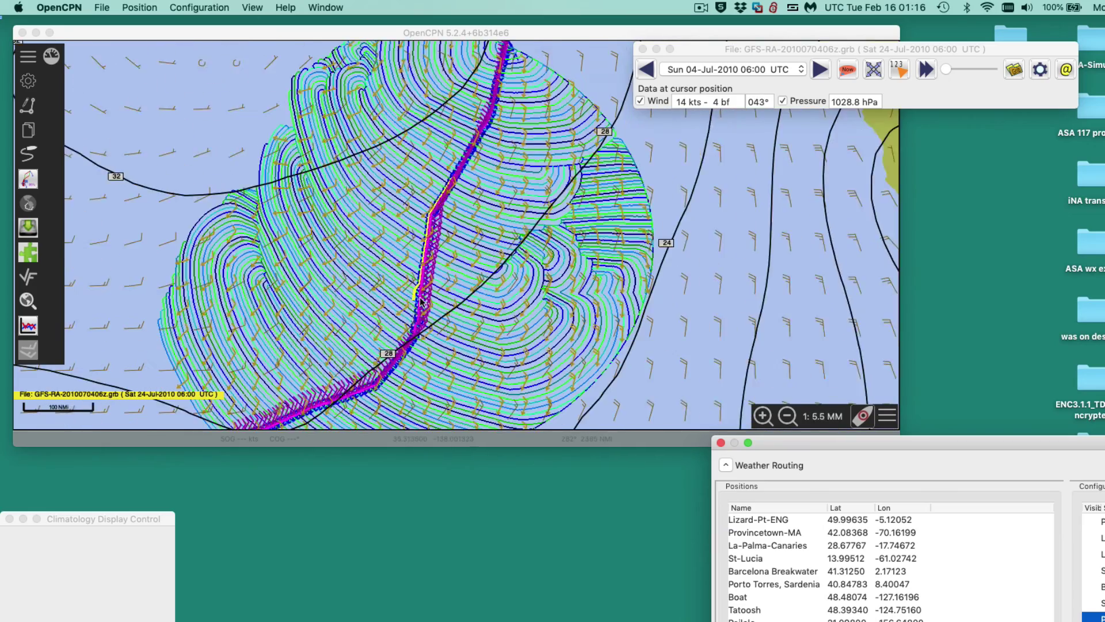
pyautogui.moveTo(801, 446); pyautogui.dragTo(877, 401)
pyautogui.scroll(-2, 401, 290)
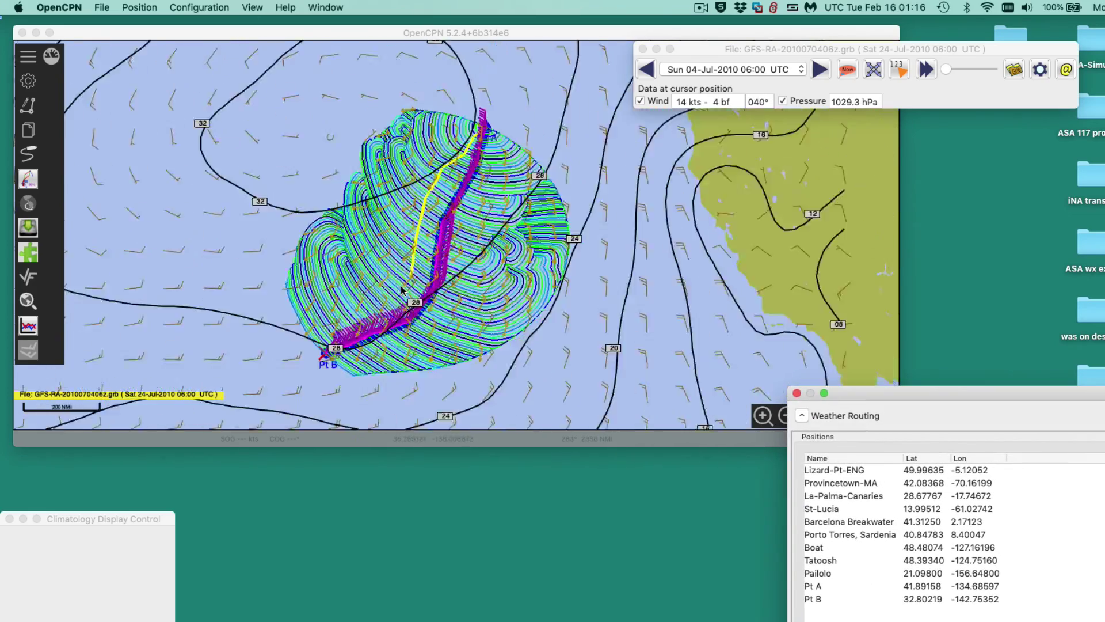
pyautogui.scroll(2, 402, 290)
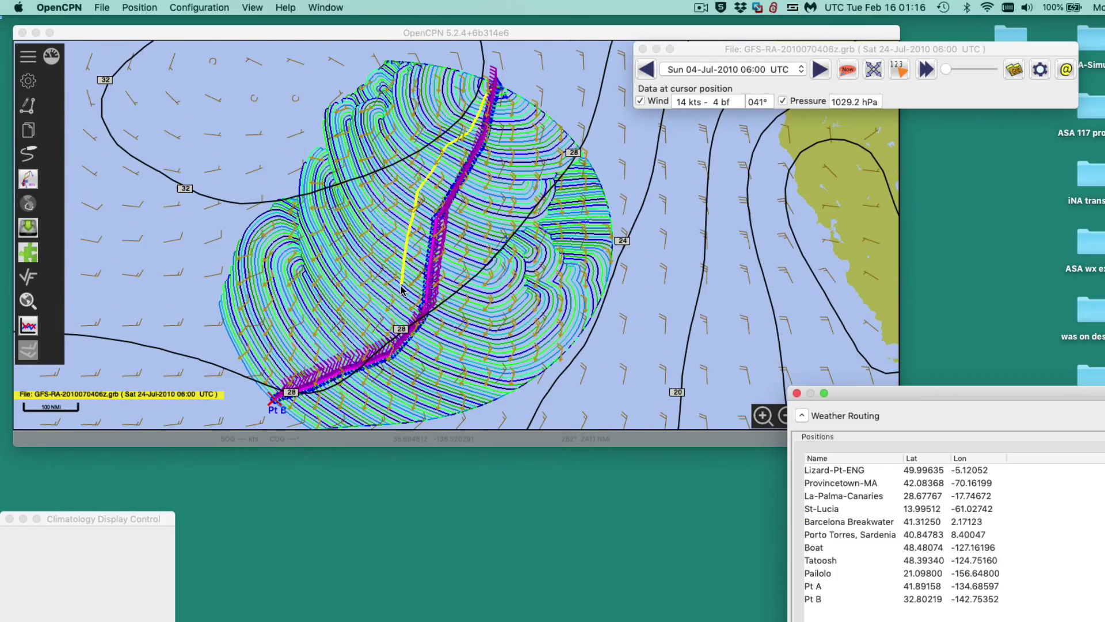
pyautogui.scroll(2, 401, 290)
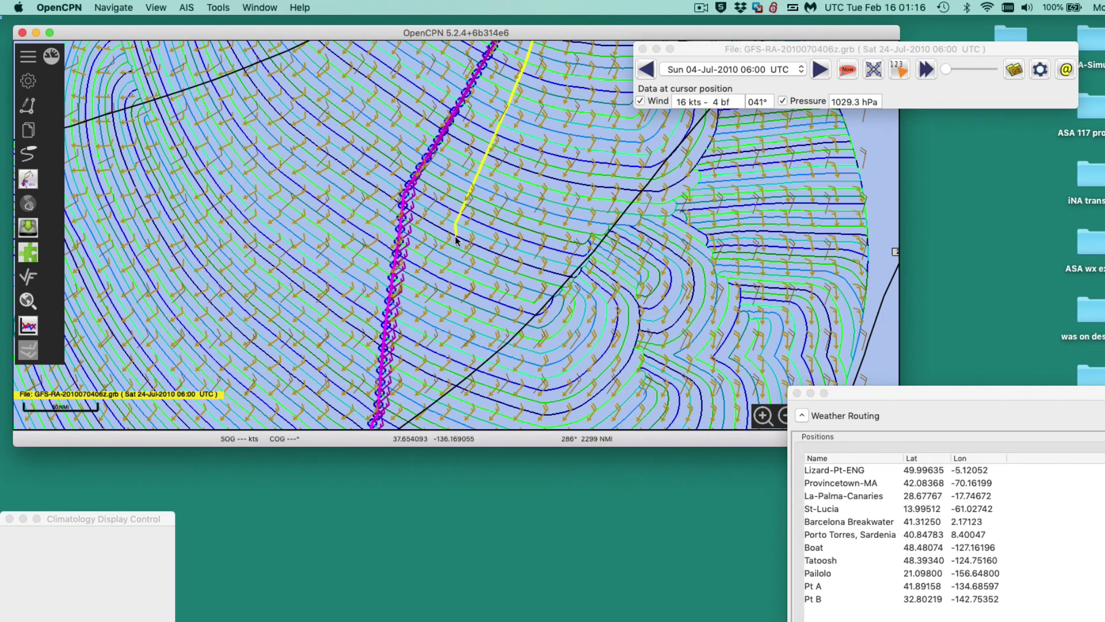
pyautogui.scroll(-1, 460, 251)
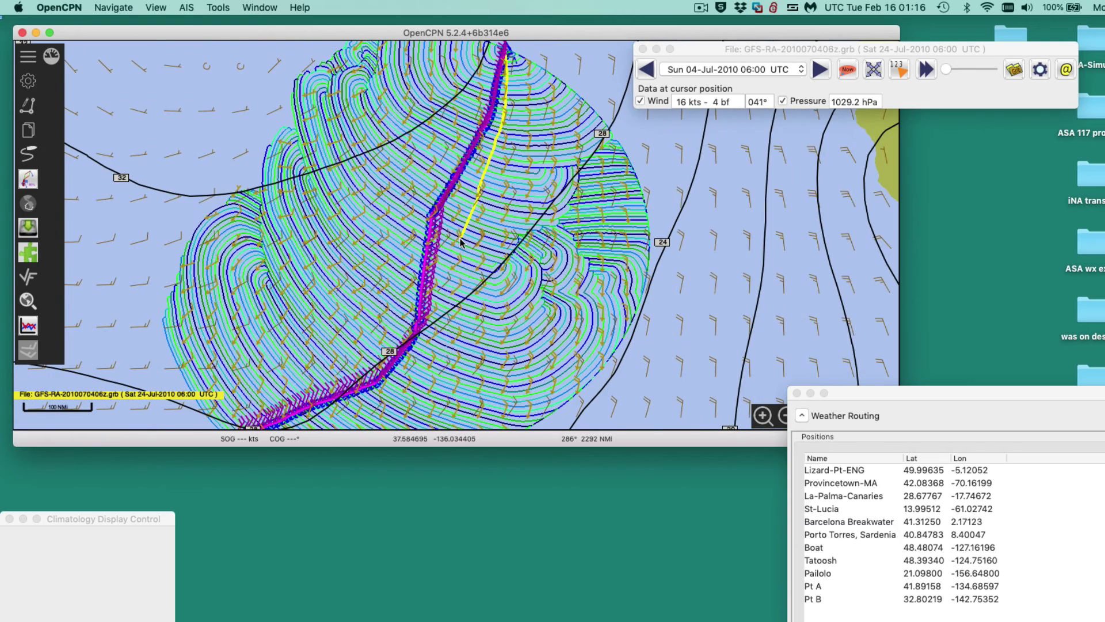
pyautogui.rightClick(445, 272)
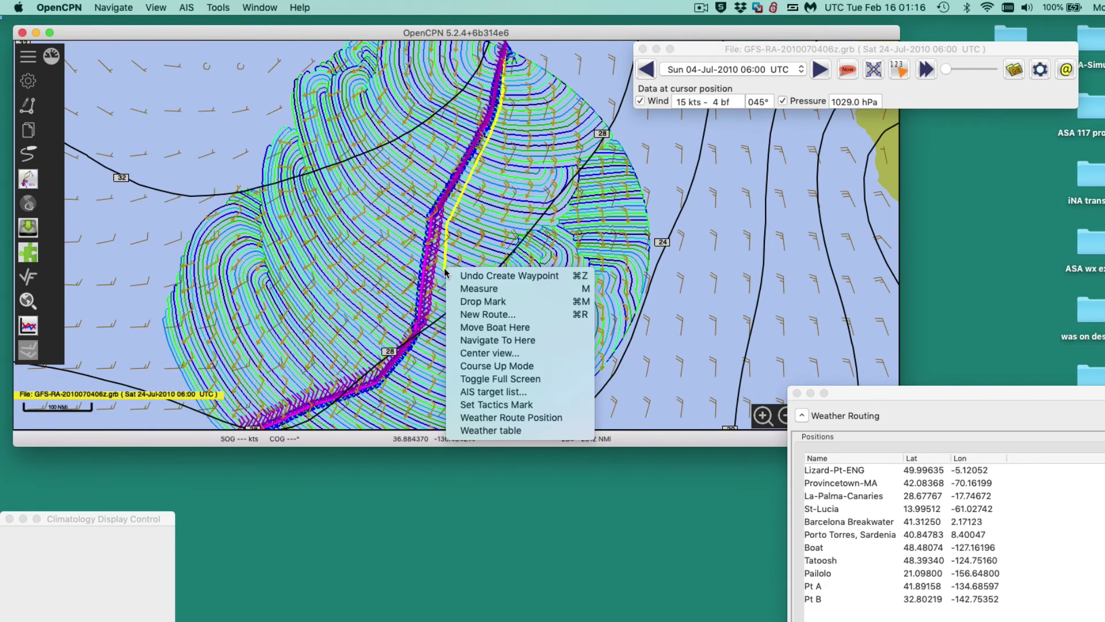
pyautogui.click(492, 432)
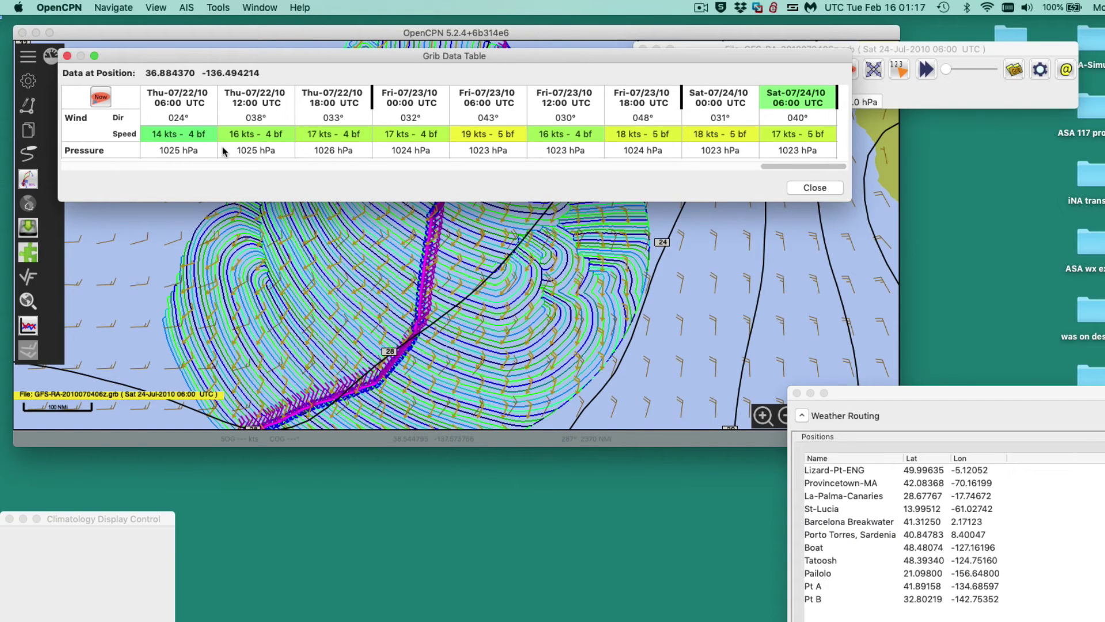
pyautogui.moveTo(818, 173); pyautogui.dragTo(549, 161)
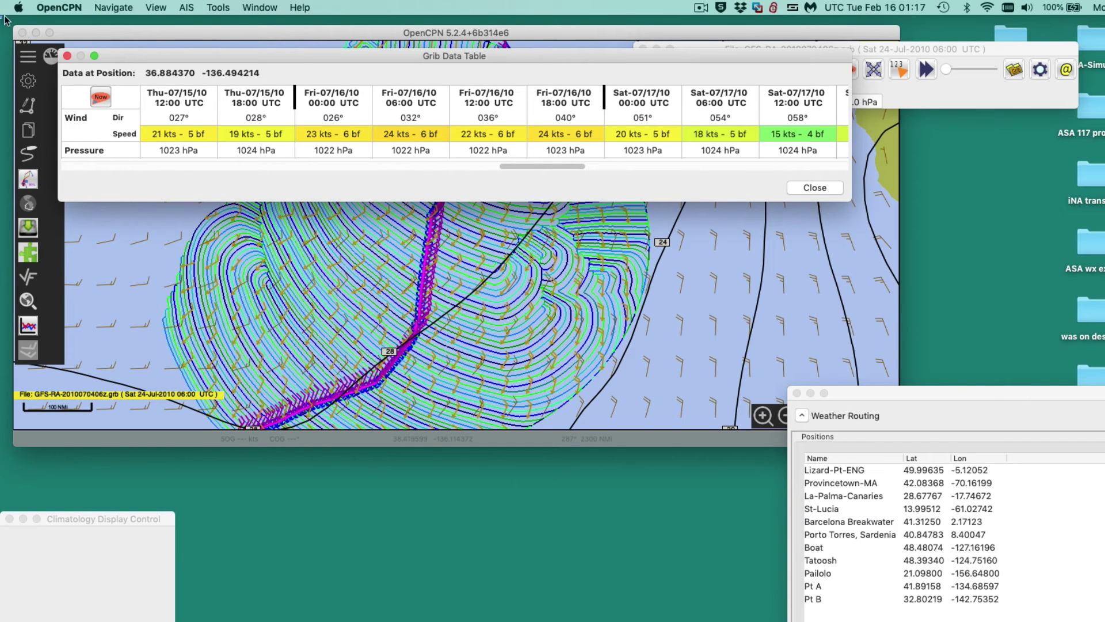
pyautogui.click(67, 55)
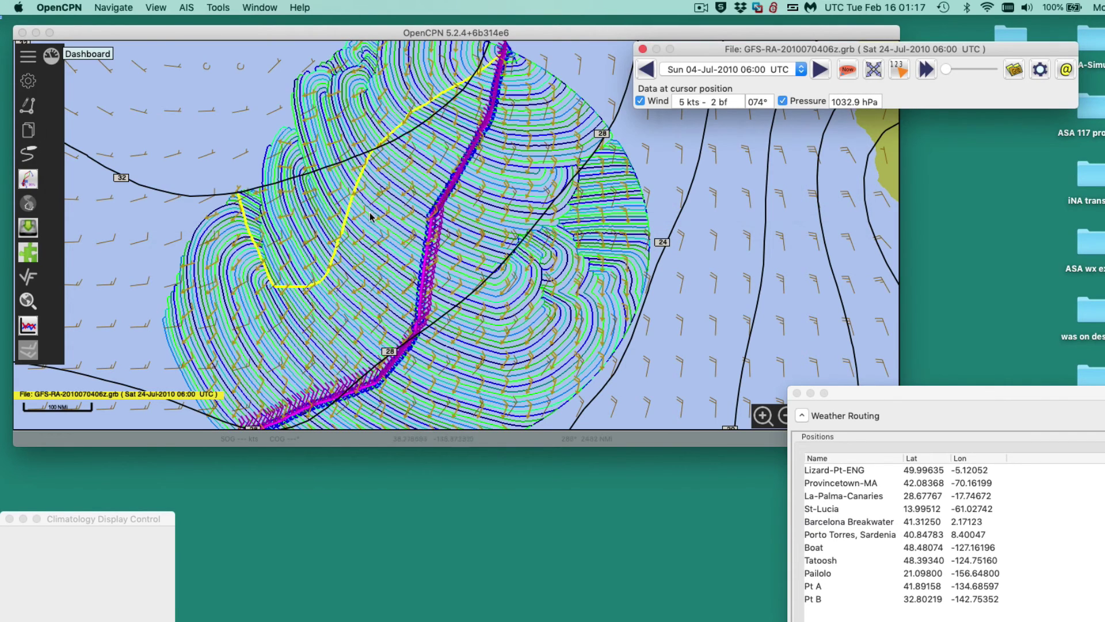
# Step: Step the forecast time from Sun 04-Jul 06:00 forward to Mon 05-Jul 00:00 along the route
pyautogui.scroll(5, 460, 231)
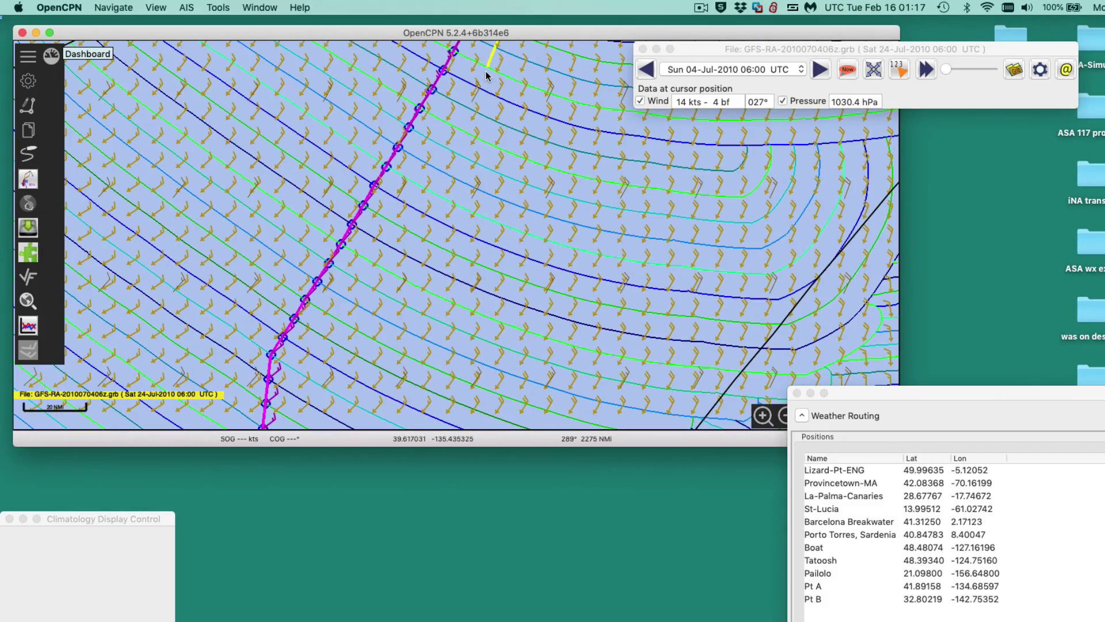
pyautogui.moveTo(485, 71); pyautogui.dragTo(391, 363)
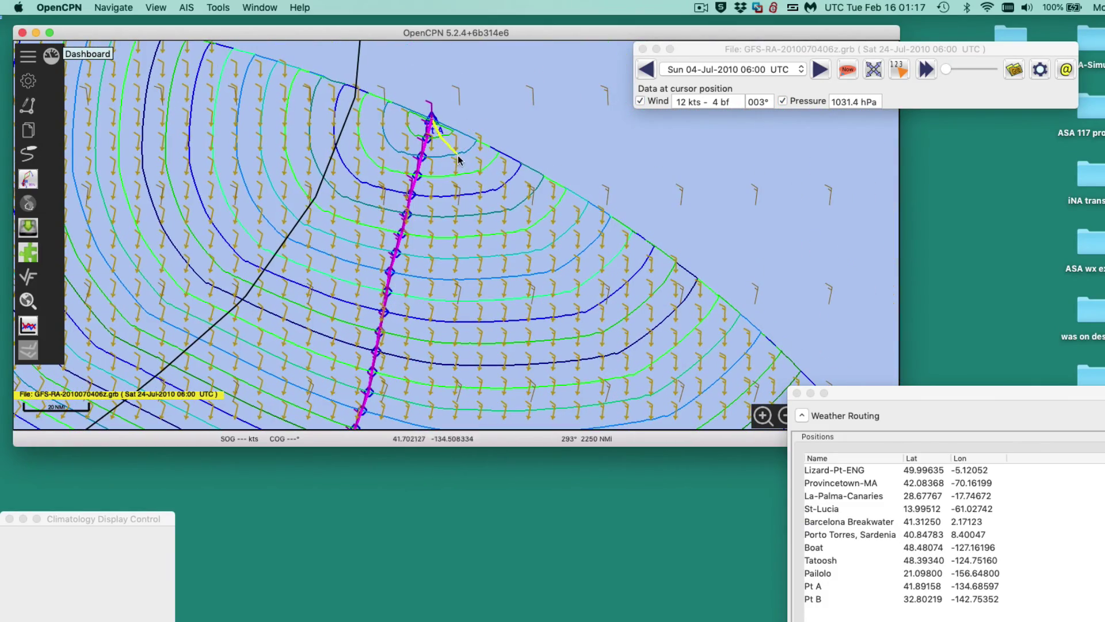
pyautogui.click(742, 68)
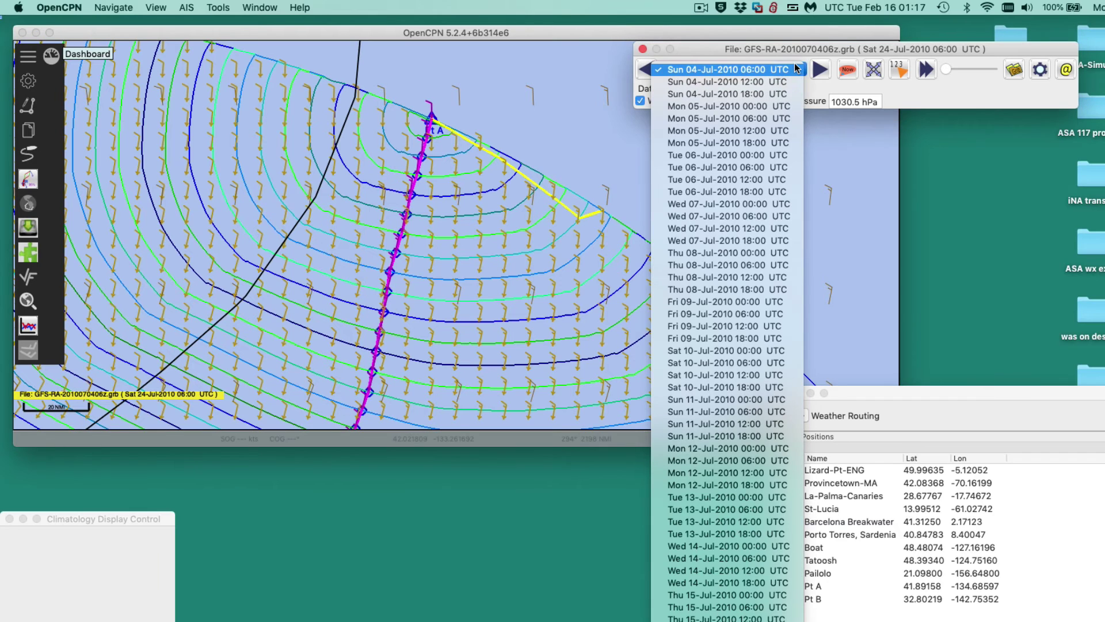
pyautogui.click(745, 69)
pyautogui.click(819, 69)
pyautogui.click(801, 70)
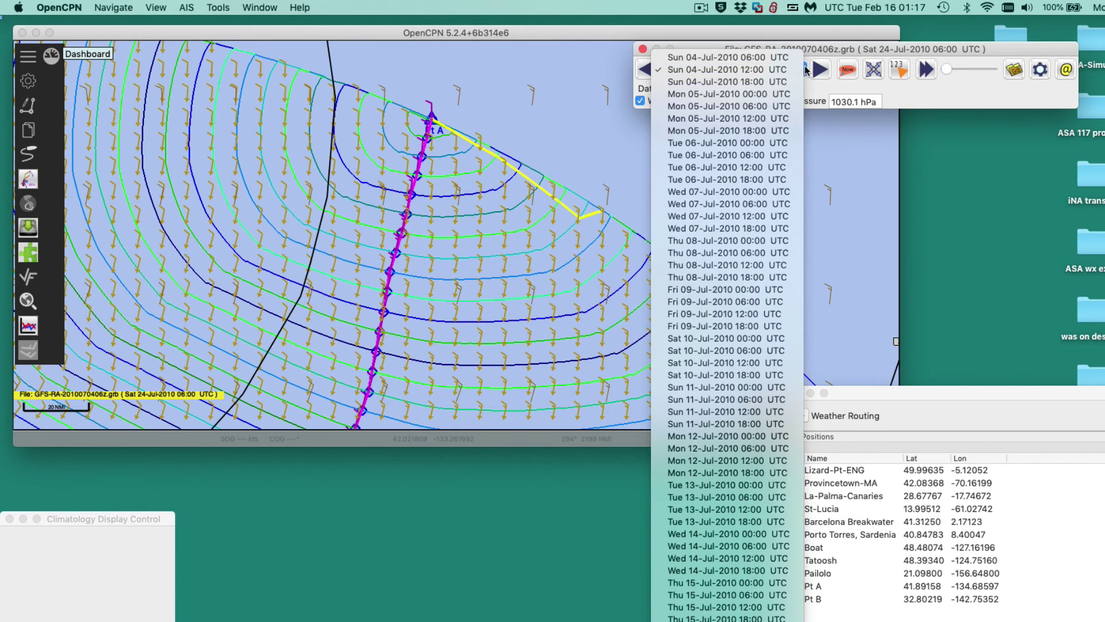
pyautogui.click(770, 57)
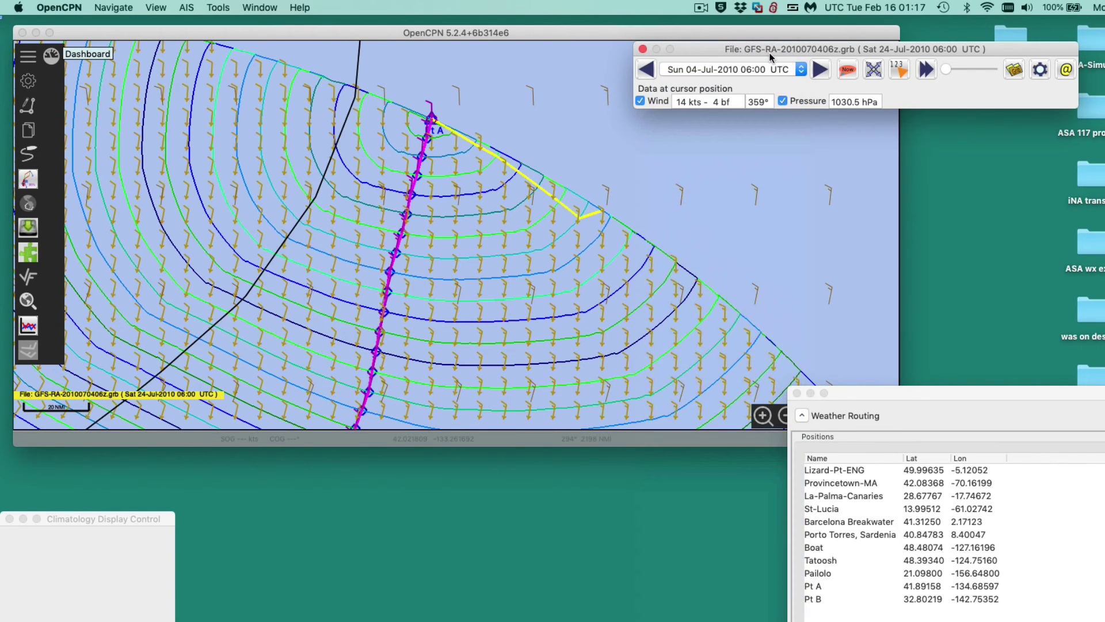
pyautogui.click(821, 70)
pyautogui.click(821, 70)
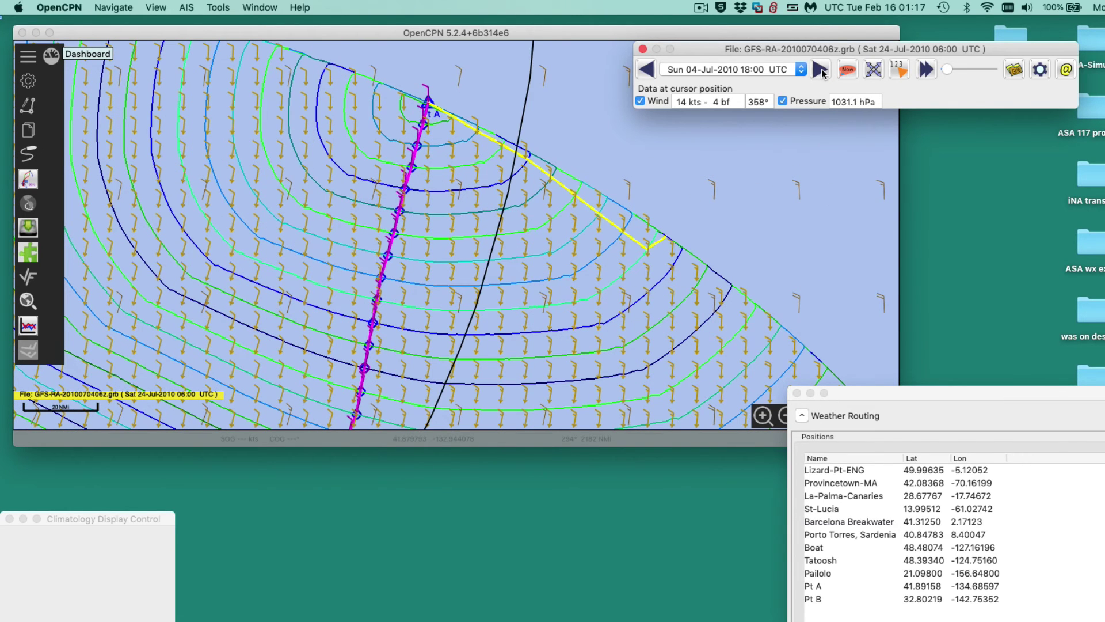
pyautogui.click(821, 70)
# Step: Pan to the route's lower part and step the forecast back to Sun 04-Jul 06:00
pyautogui.scroll(1, 458, 282)
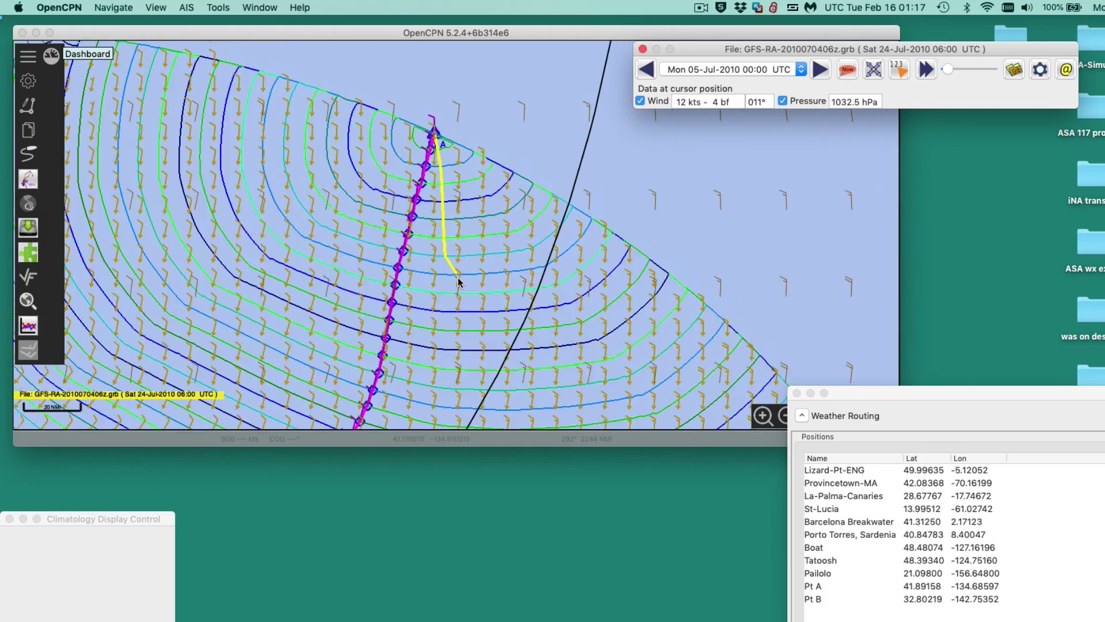
pyautogui.scroll(2, 459, 282)
pyautogui.scroll(-3, 395, 286)
pyautogui.moveTo(420, 309); pyautogui.dragTo(366, 182)
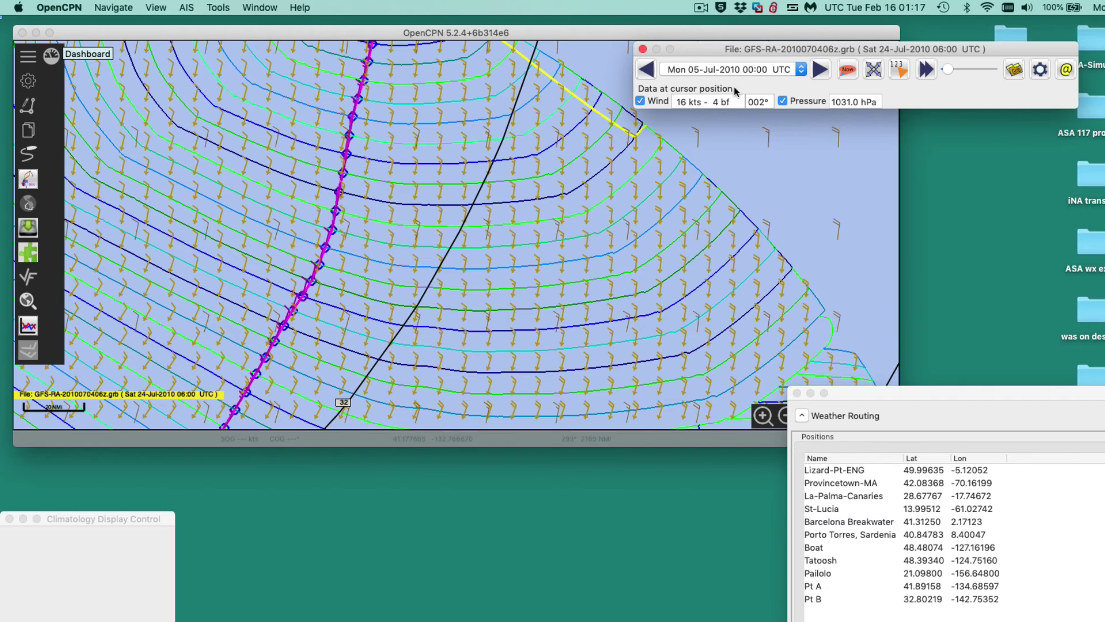
pyautogui.click(647, 70)
pyautogui.click(646, 70)
pyautogui.click(646, 70)
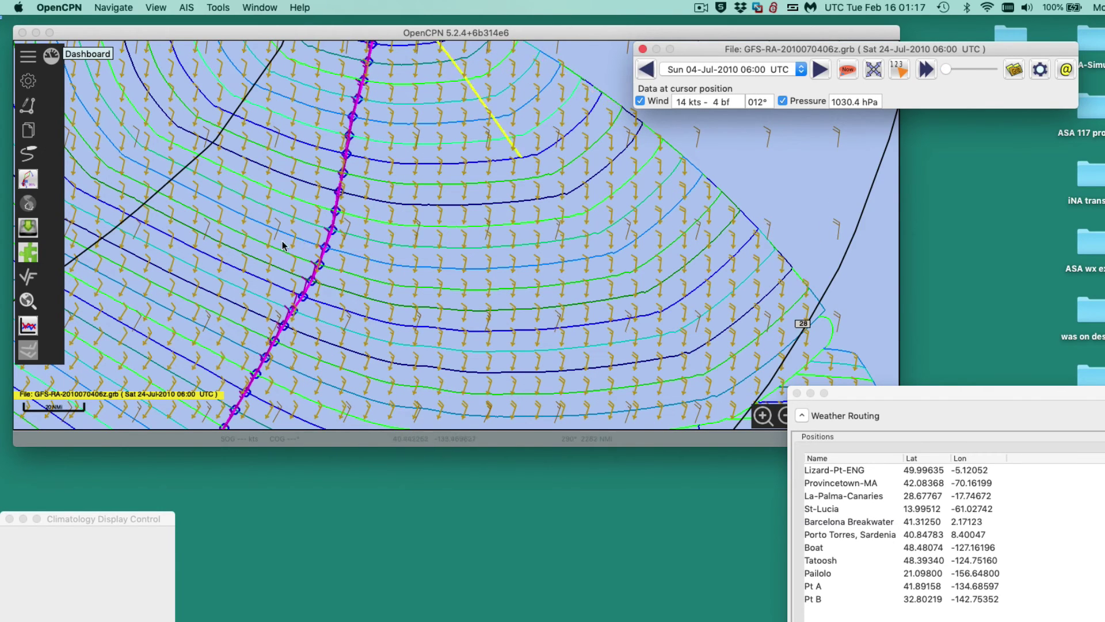
# Step: Advance the forecast in six-hour steps to Mon 05-Jul 06:00
pyautogui.scroll(3, 353, 217)
pyautogui.scroll(-3, 354, 299)
pyautogui.scroll(3, 357, 259)
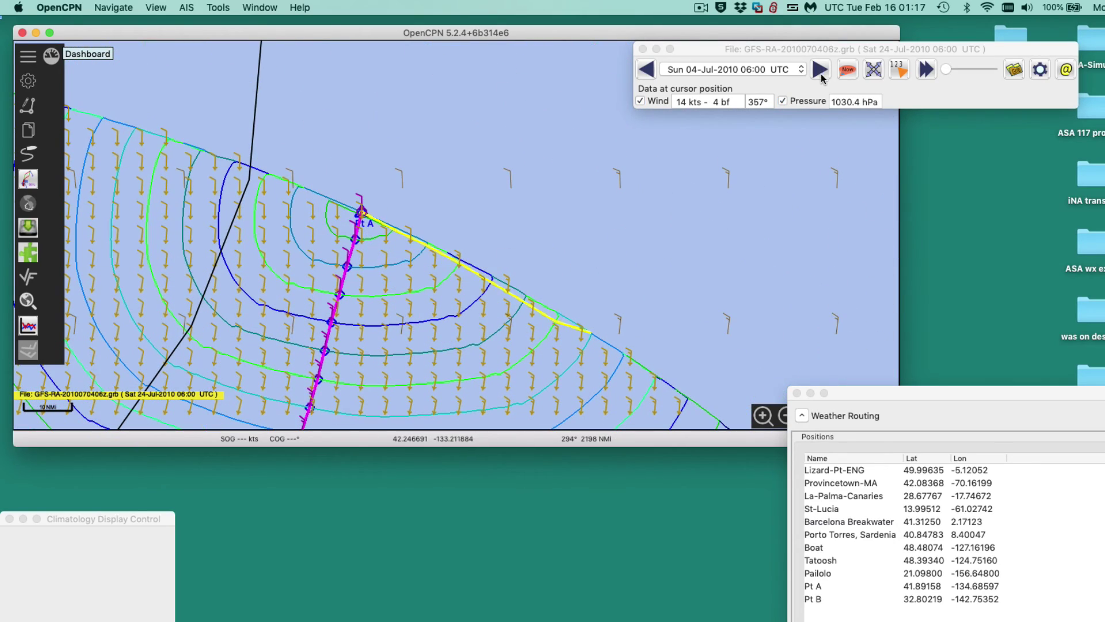
pyautogui.click(820, 70)
pyautogui.click(820, 70)
pyautogui.click(820, 69)
pyautogui.click(820, 70)
pyautogui.scroll(-3, 425, 326)
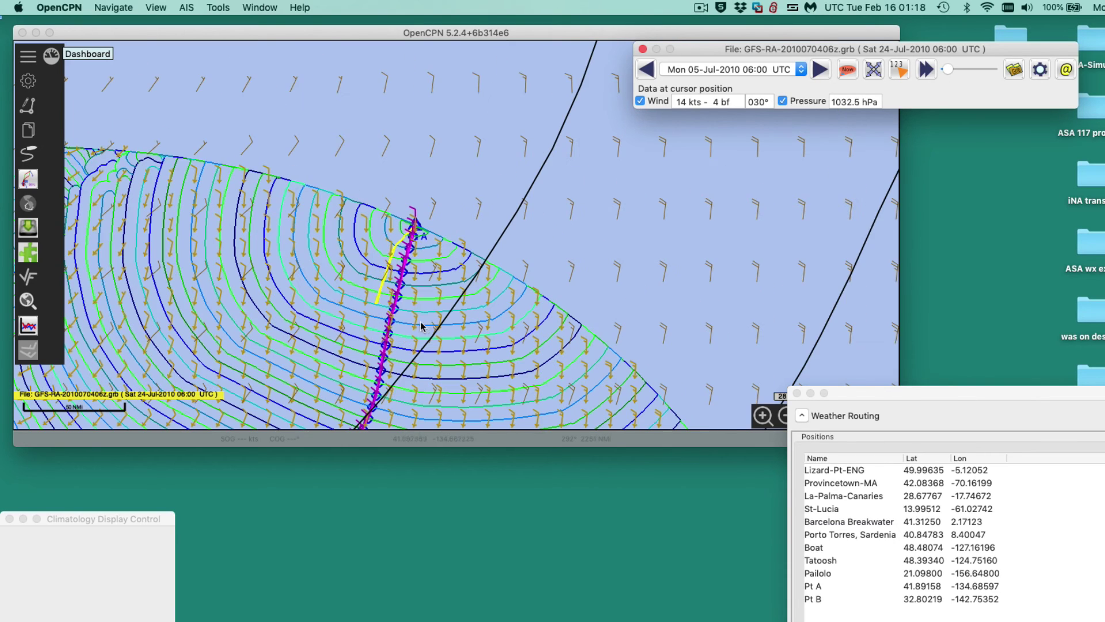
# Step: Pan Pt A to the top of the chart and move the Weather Routing window upper left
pyautogui.moveTo(506, 359); pyautogui.dragTo(429, 175)
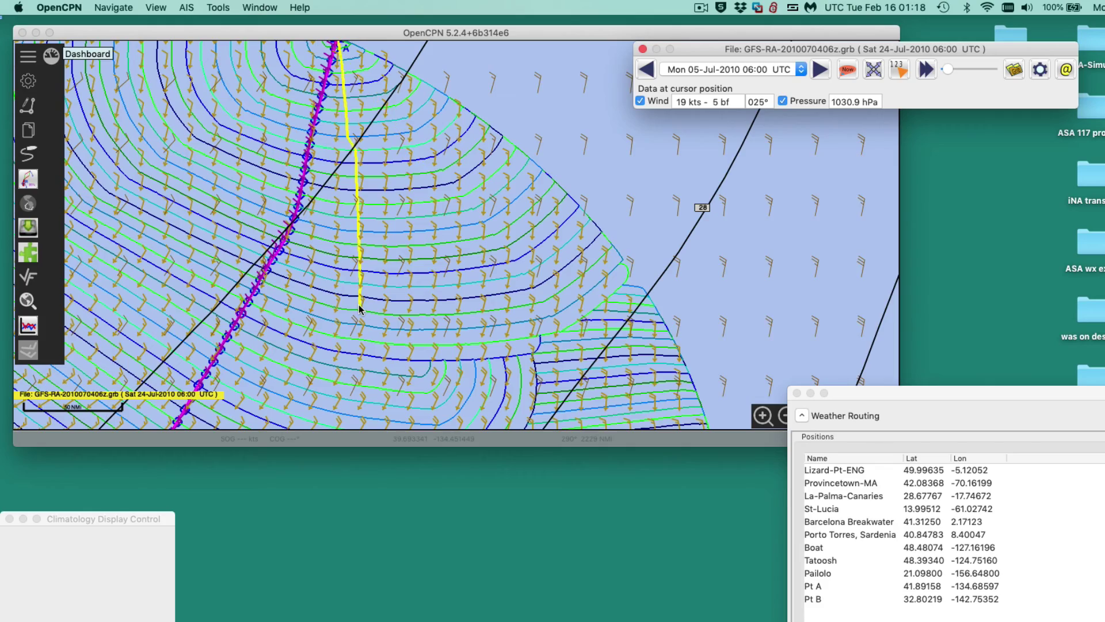
pyautogui.scroll(-1, 361, 305)
pyautogui.scroll(-3, 332, 327)
pyautogui.scroll(3, 356, 317)
pyautogui.scroll(3, 383, 248)
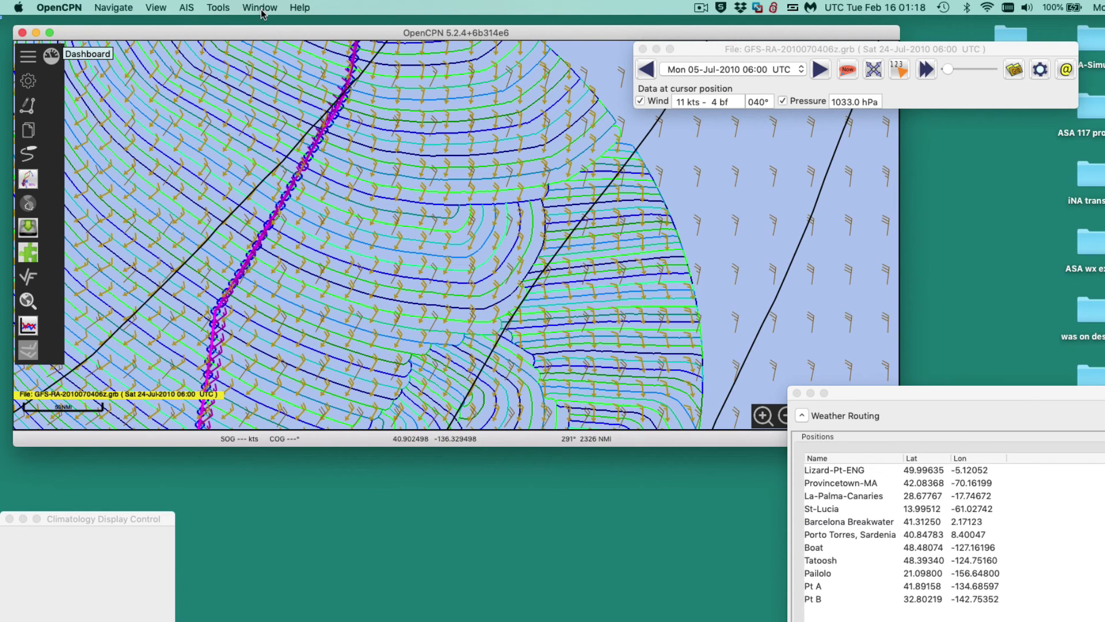
pyautogui.moveTo(919, 393); pyautogui.dragTo(254, 149)
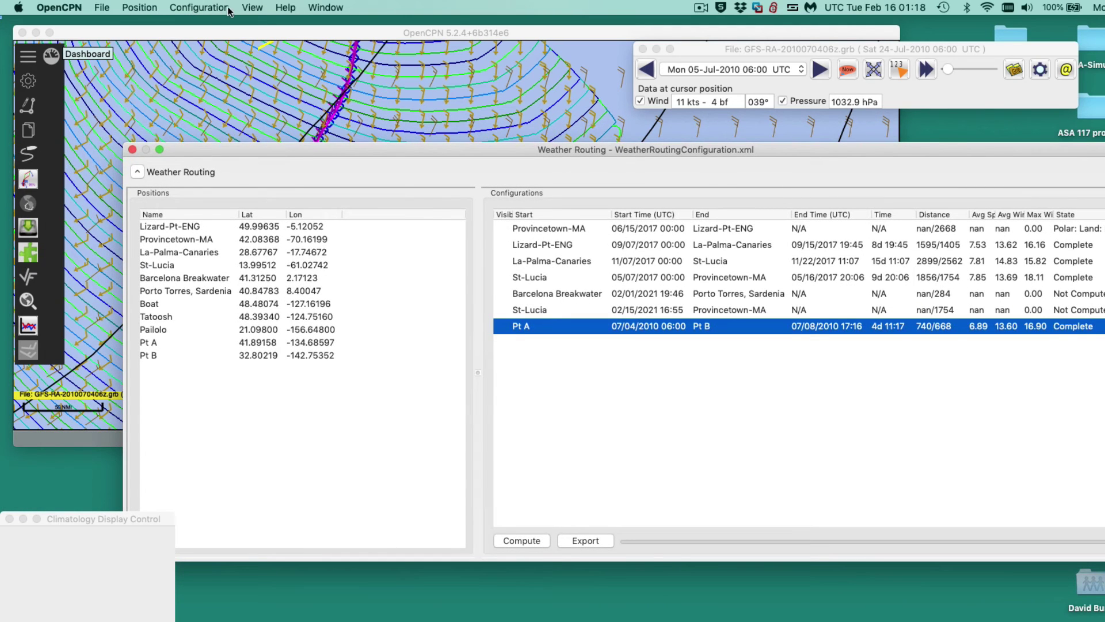
pyautogui.click(253, 8)
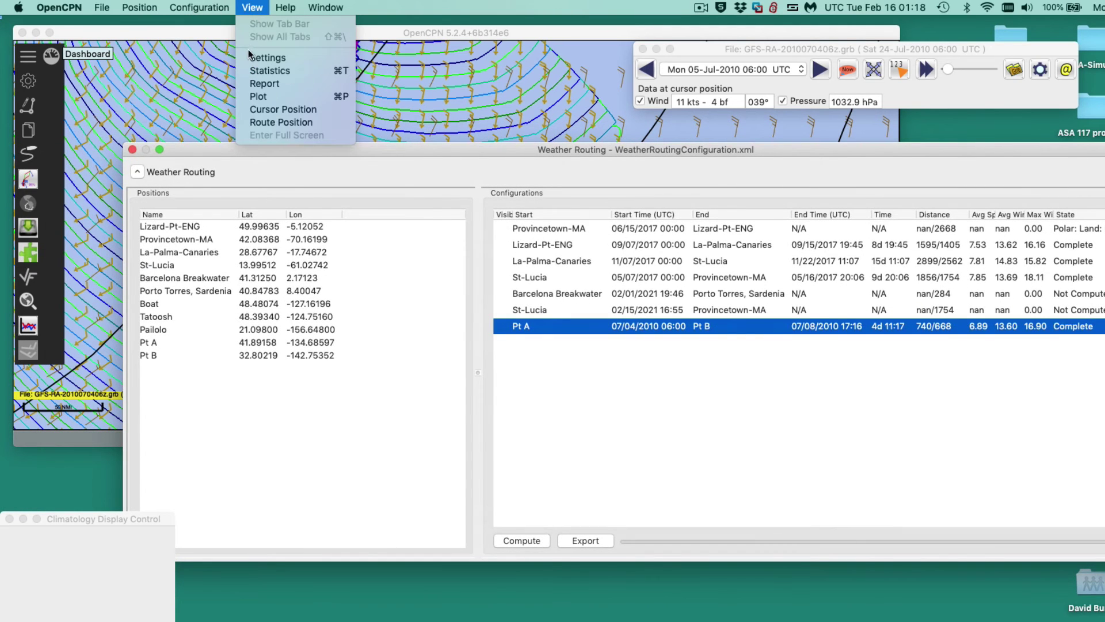
pyautogui.click(273, 86)
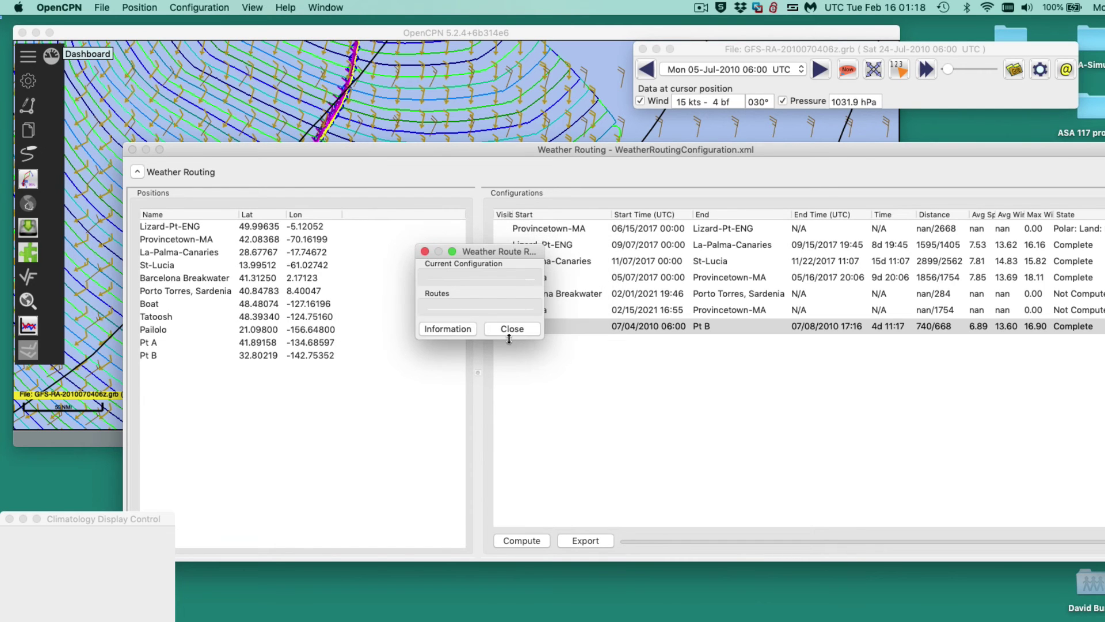
pyautogui.moveTo(539, 338); pyautogui.dragTo(822, 620)
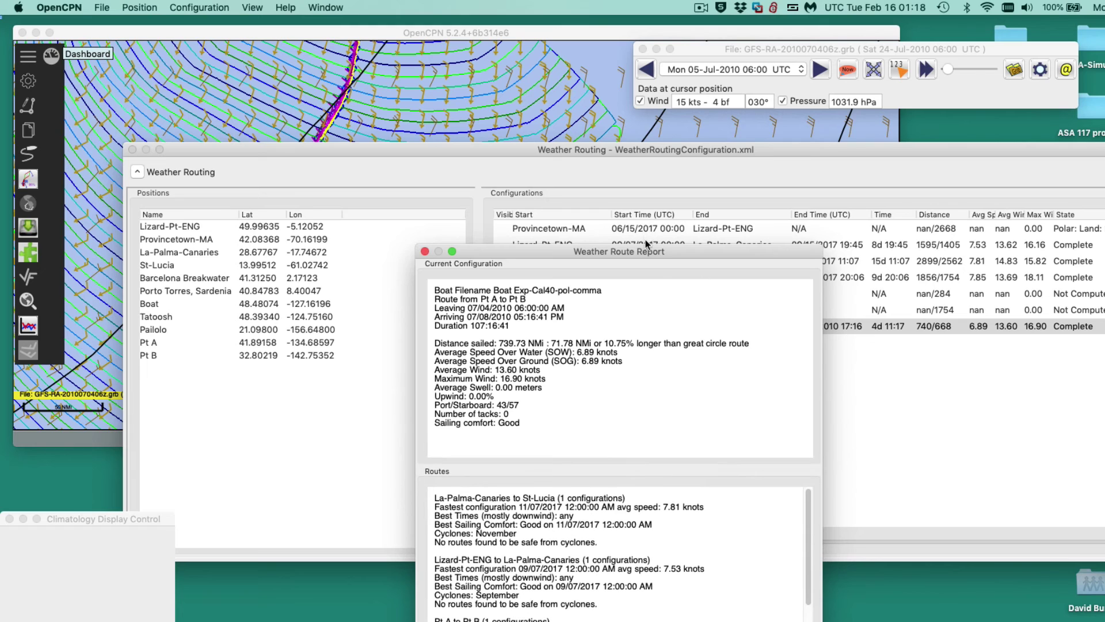
pyautogui.moveTo(642, 251); pyautogui.dragTo(609, 79)
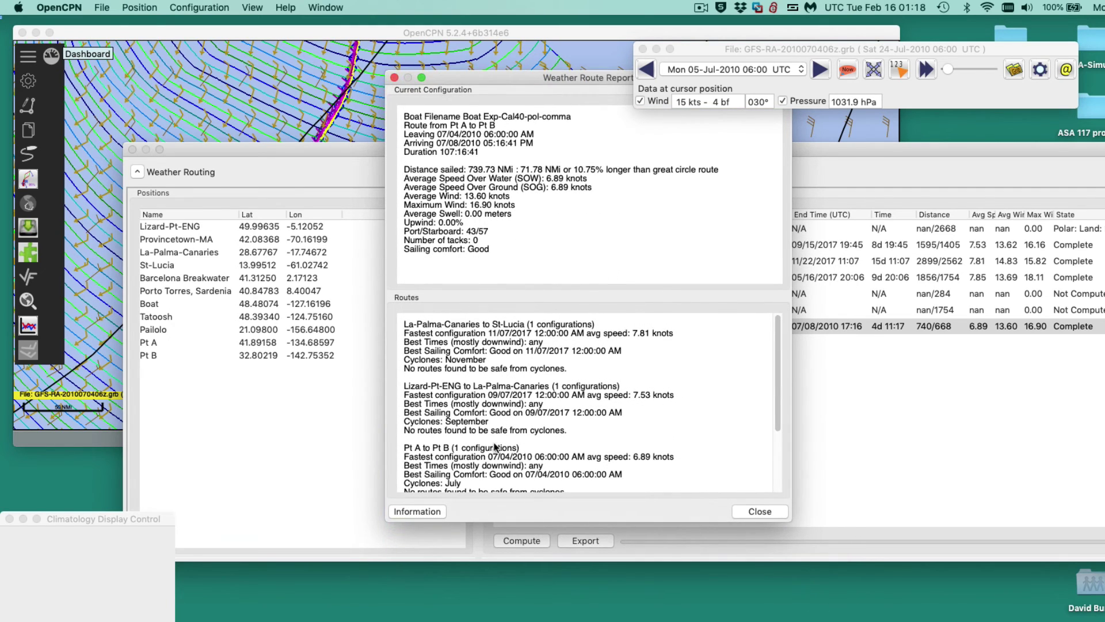
pyautogui.click(394, 77)
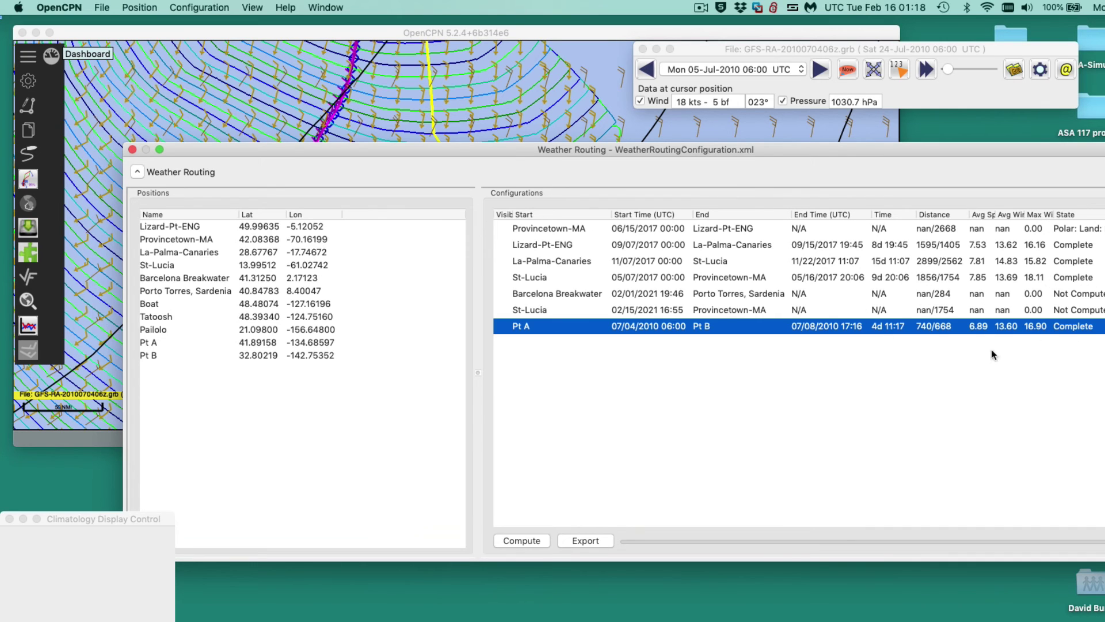
# Step: Open Weather Routing Settings, enlarge it, and widen the Avg Speed column so its heading fits
pyautogui.click(249, 8)
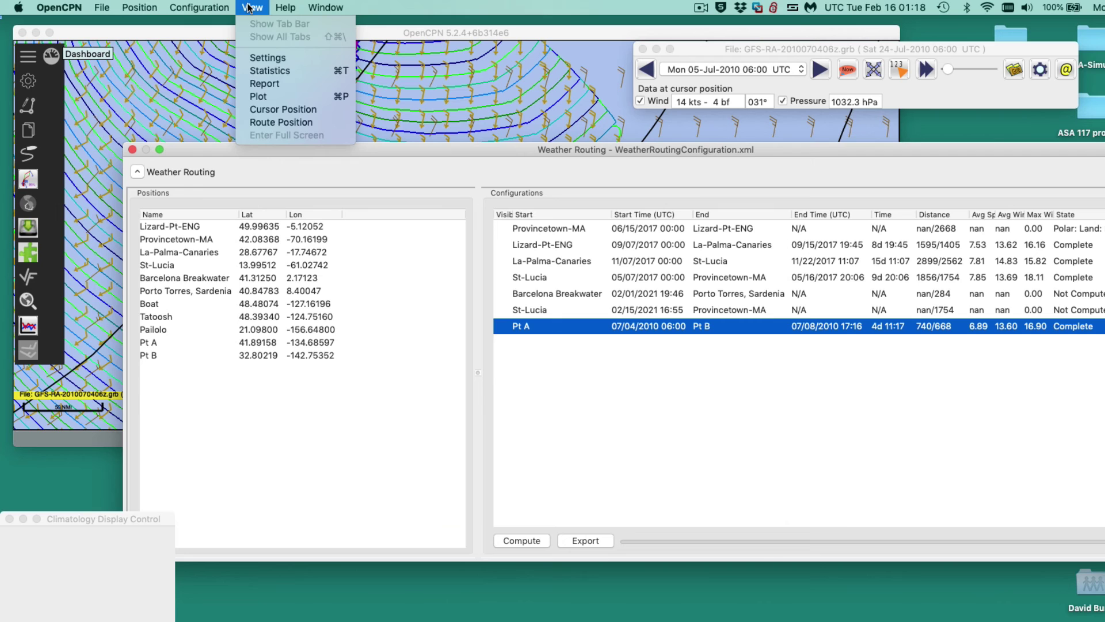
pyautogui.click(259, 59)
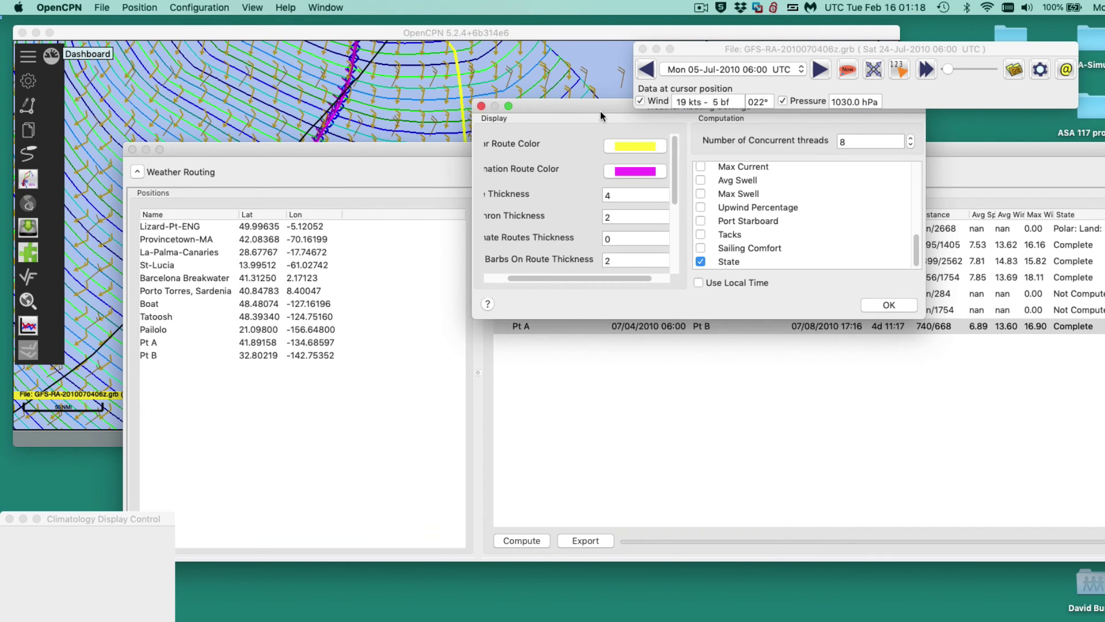
pyautogui.moveTo(600, 111); pyautogui.dragTo(423, 60)
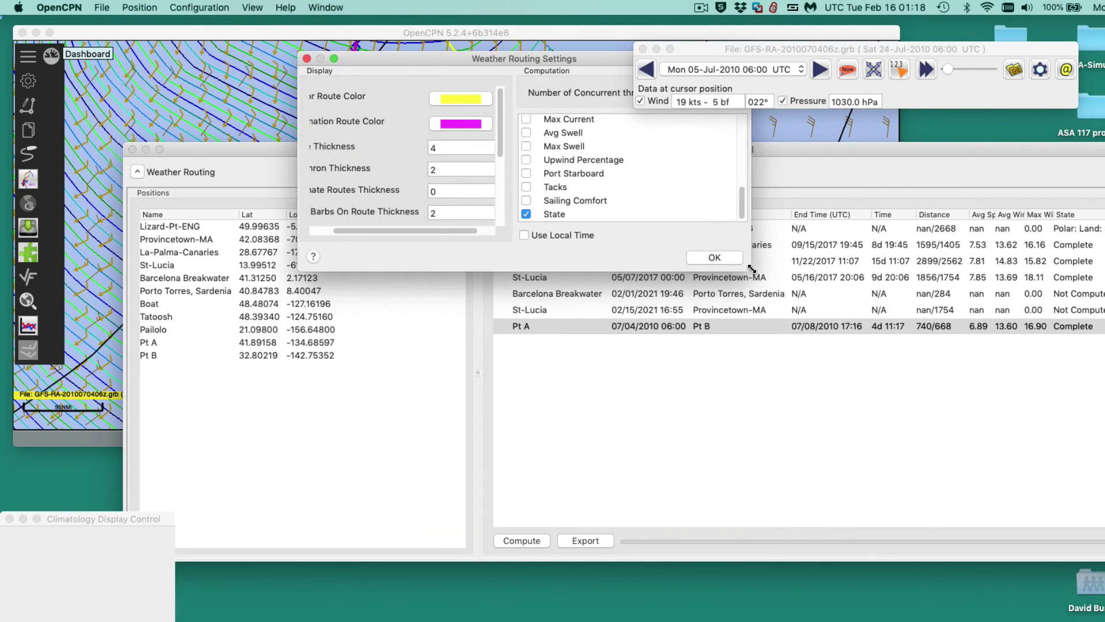
pyautogui.moveTo(752, 270); pyautogui.dragTo(811, 606)
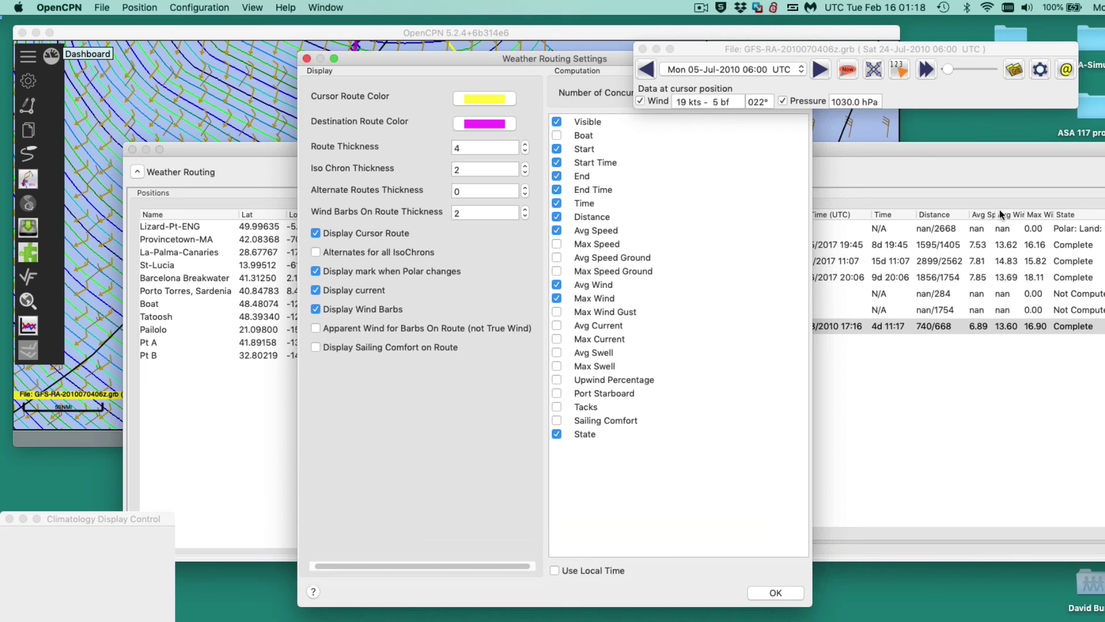
pyautogui.moveTo(996, 211); pyautogui.dragTo(1016, 211)
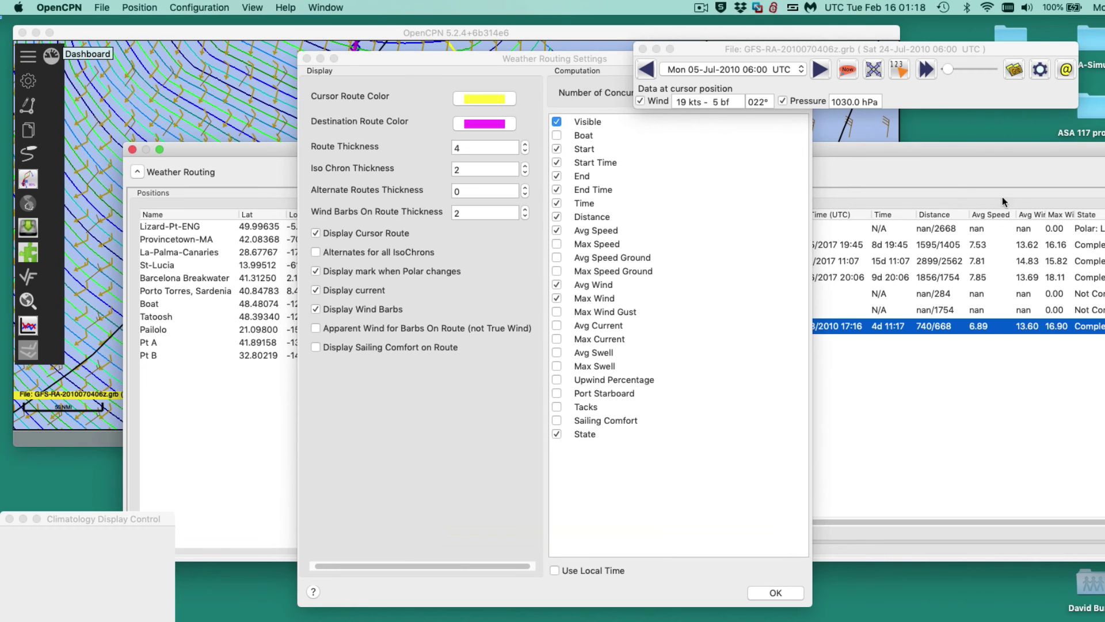
pyautogui.click(492, 84)
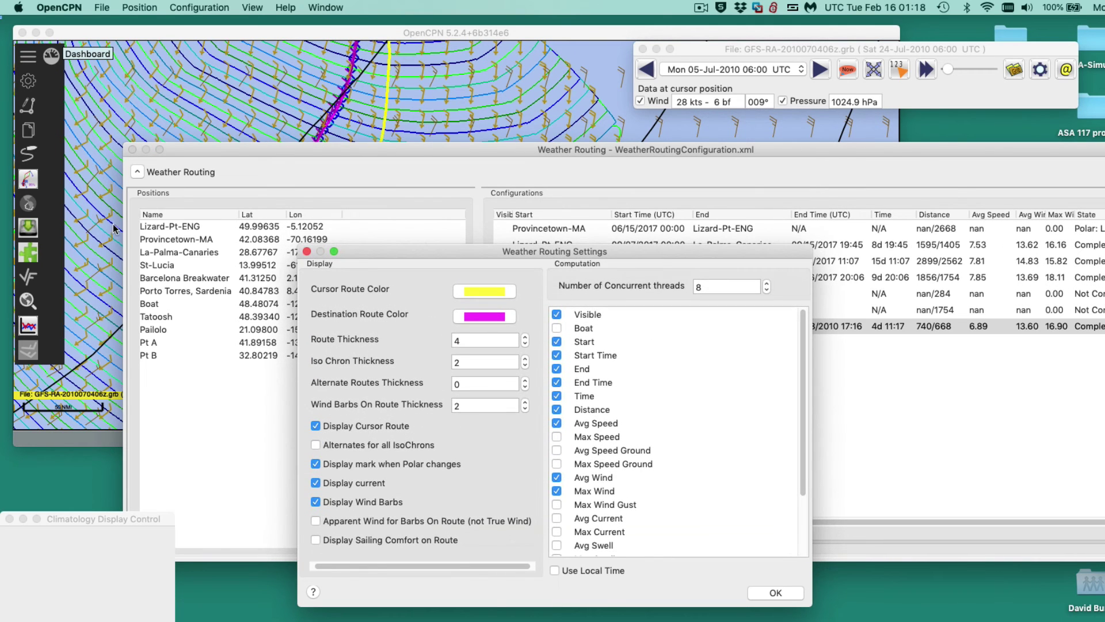
pyautogui.moveTo(385, 252); pyautogui.dragTo(385, 217)
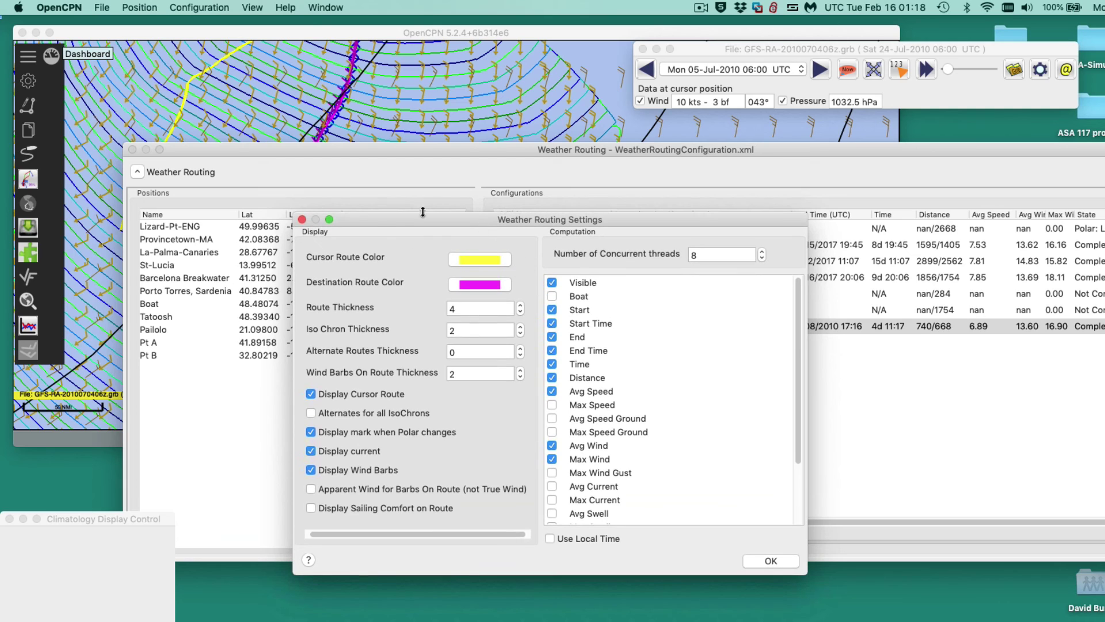
# Step: Close Settings and briefly open then close the Pt A to Pt B route configuration
pyautogui.click(300, 218)
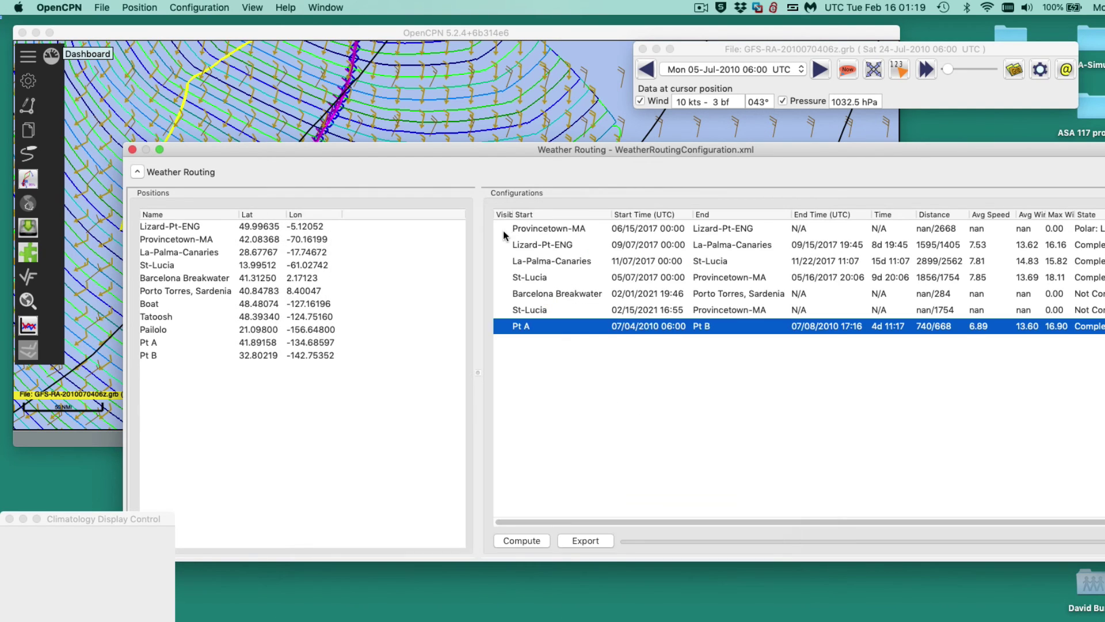
pyautogui.click(499, 326)
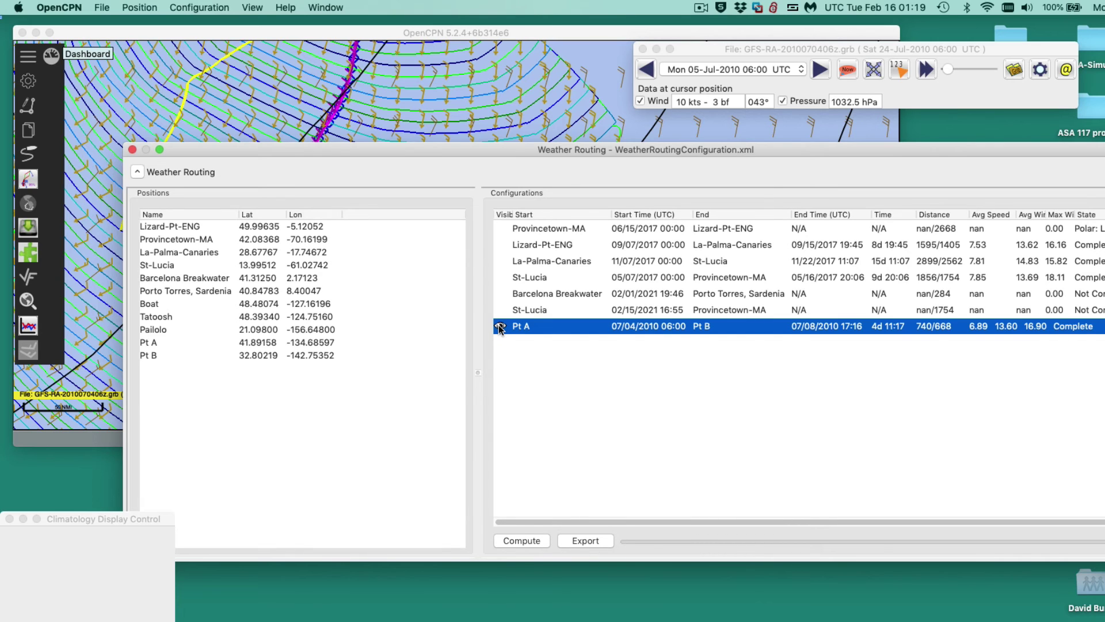
pyautogui.doubleClick(500, 327)
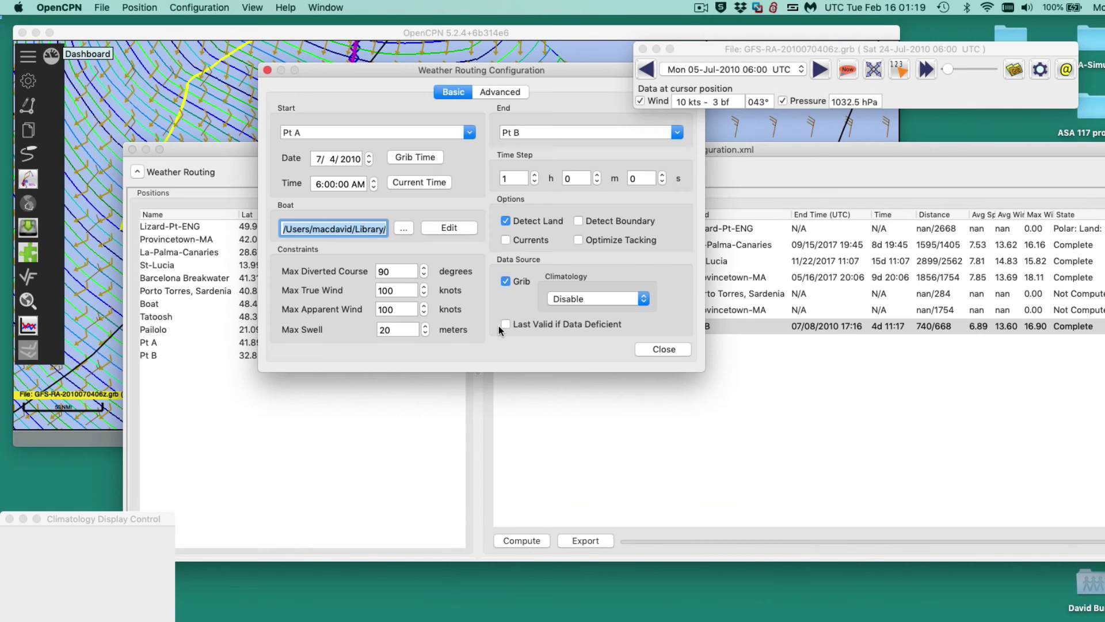
pyautogui.click(640, 349)
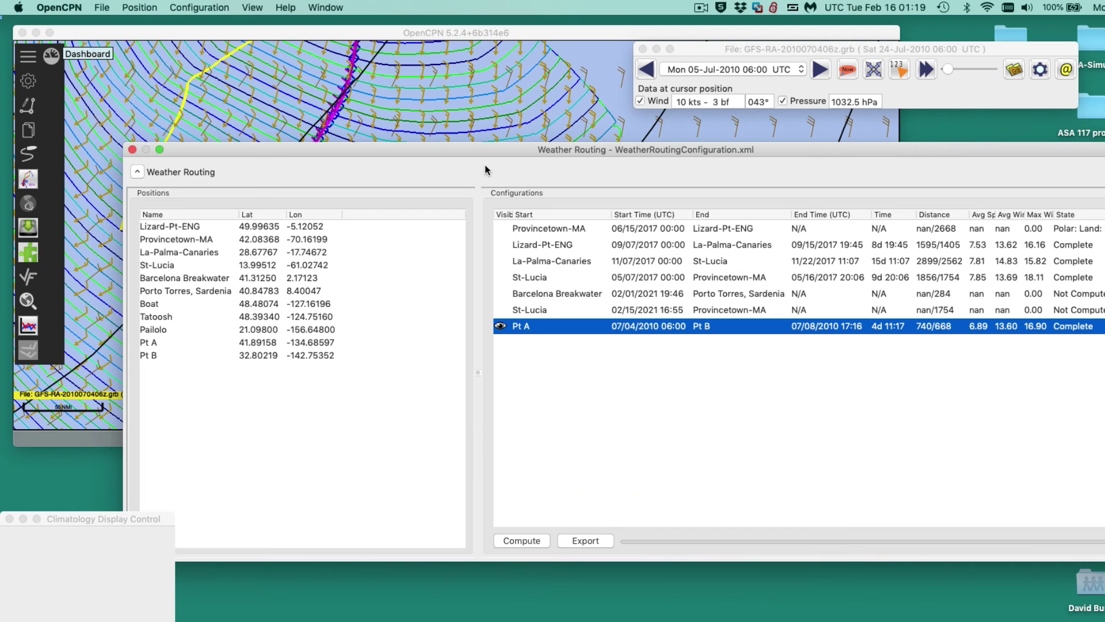
# Step: Reposition the Weather Routing window and zoom the chart out so the 4d 11:17 results row shows
pyautogui.moveTo(470, 143); pyautogui.dragTo(806, 110)
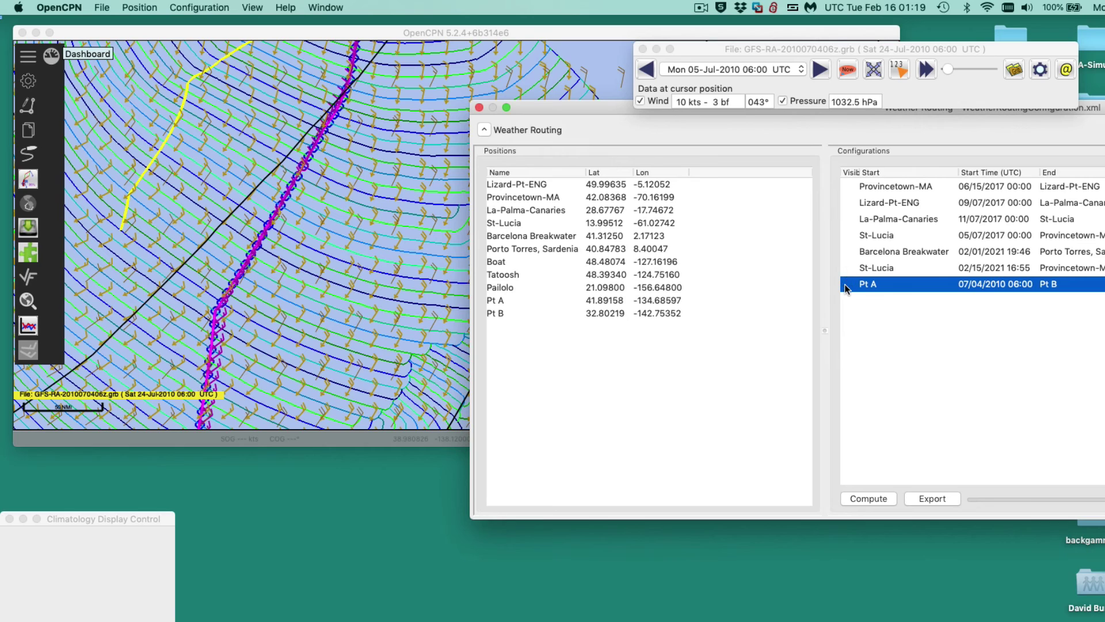
pyautogui.click(409, 217)
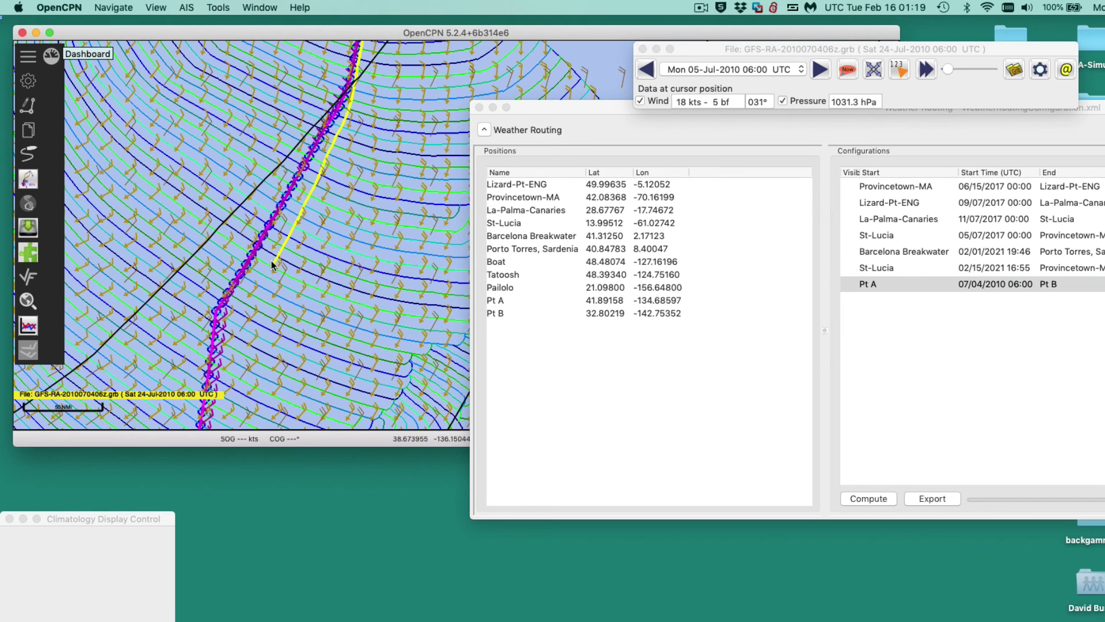
pyautogui.scroll(-2, 433, 158)
pyautogui.click(552, 108)
pyautogui.moveTo(552, 108); pyautogui.dragTo(265, 155)
pyautogui.scroll(-3, 453, 257)
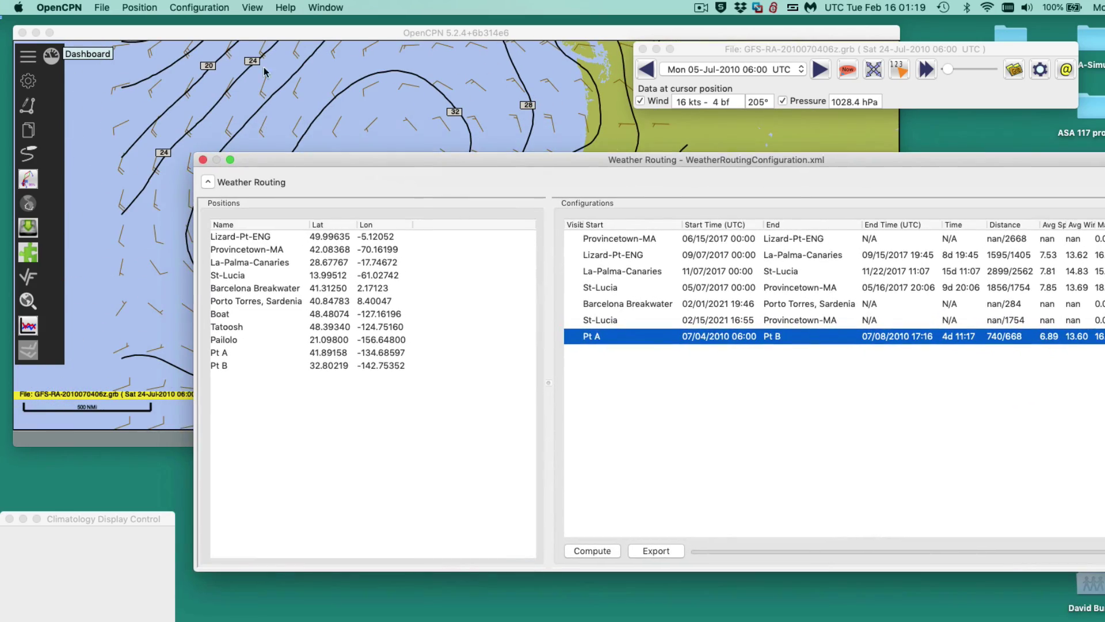
# Step: Open the Weather Route Plot and enlarge it clear of the routing table
pyautogui.click(253, 8)
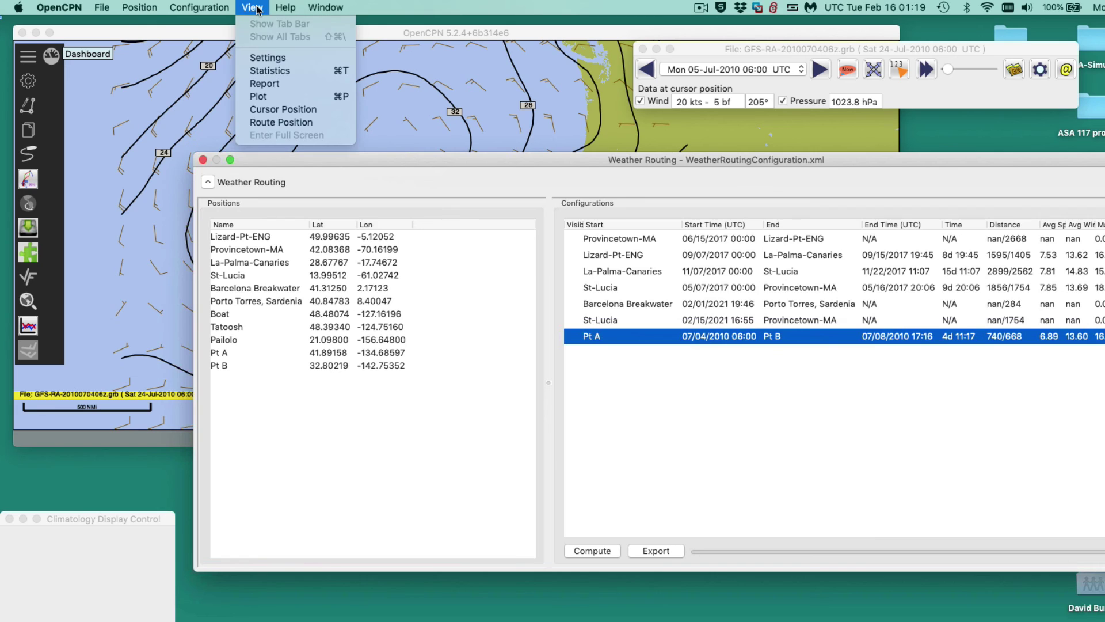
pyautogui.click(263, 96)
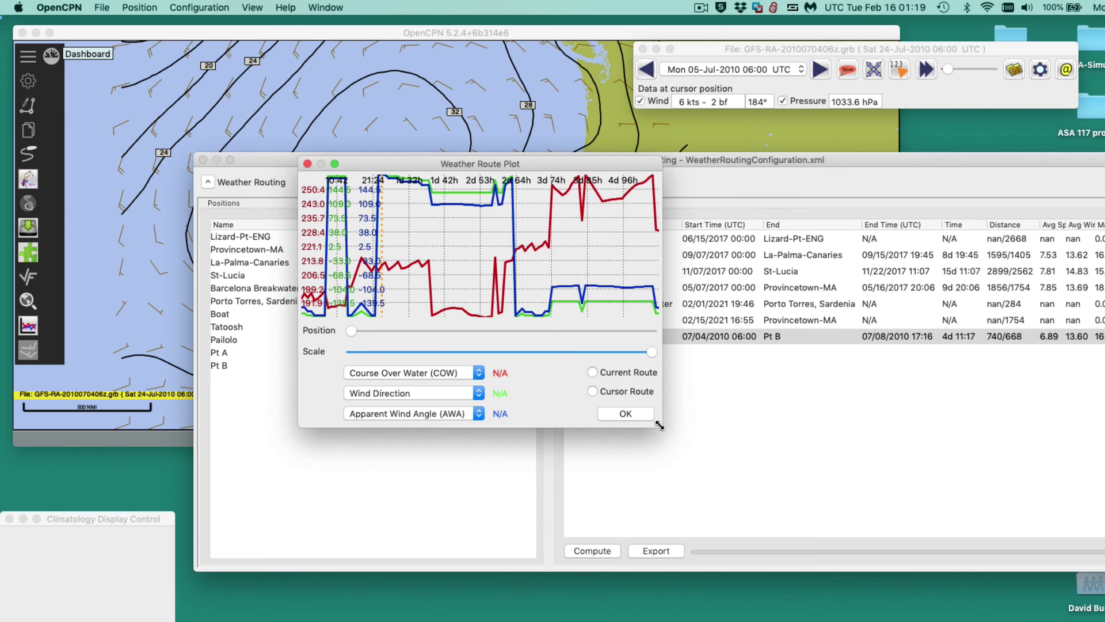
pyautogui.moveTo(660, 424); pyautogui.dragTo(1104, 463)
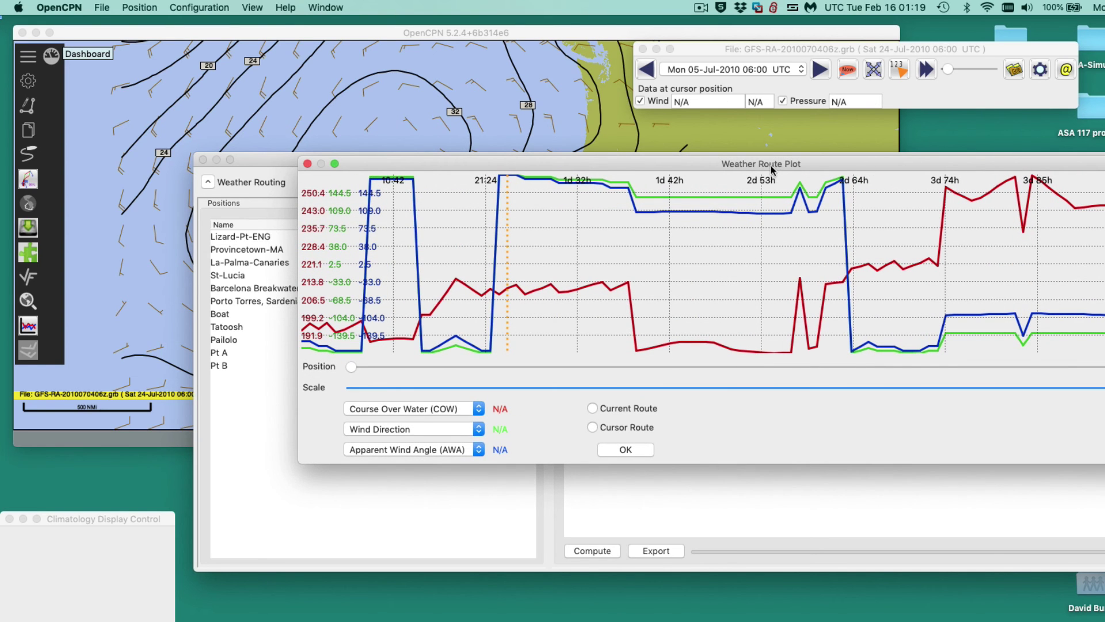
pyautogui.moveTo(771, 170); pyautogui.dragTo(553, 80)
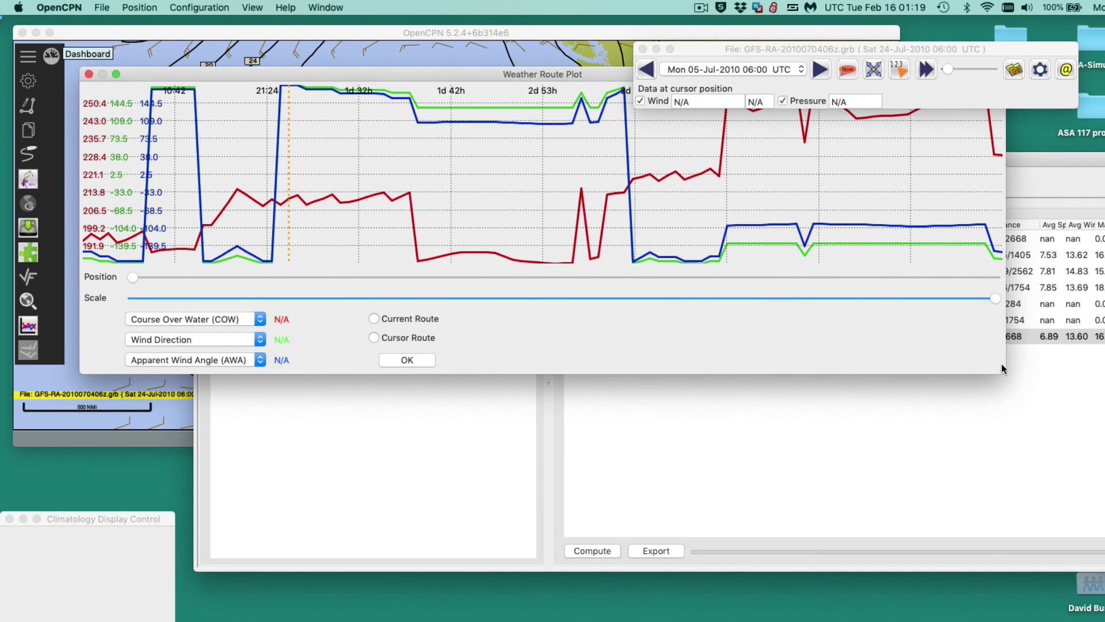
pyautogui.moveTo(1000, 374); pyautogui.dragTo(1049, 395)
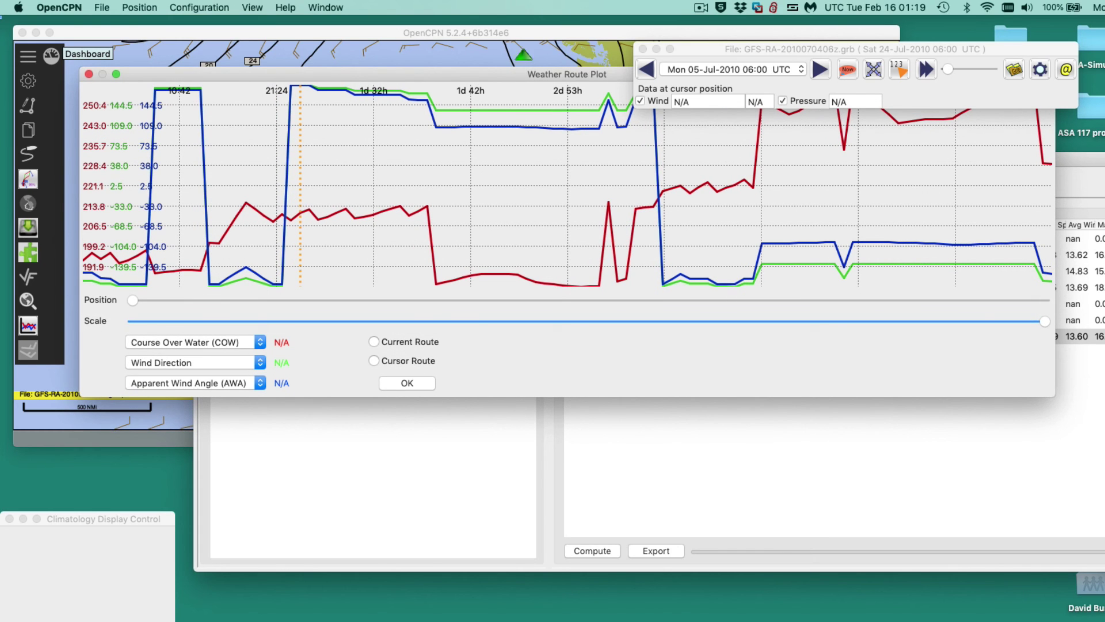
pyautogui.moveTo(336, 71); pyautogui.dragTo(809, 151)
# Step: Uncover the route on the chart and plot values for the Current Route
pyautogui.moveTo(407, 175); pyautogui.dragTo(350, 211)
pyautogui.moveTo(613, 198); pyautogui.dragTo(602, 41)
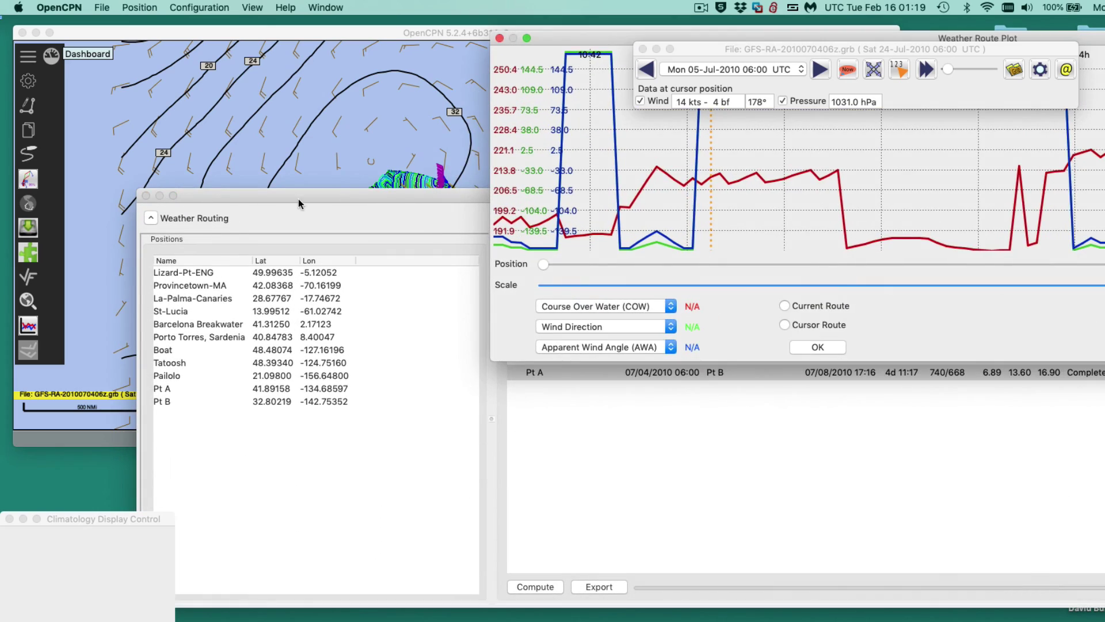
pyautogui.moveTo(299, 201); pyautogui.dragTo(291, 469)
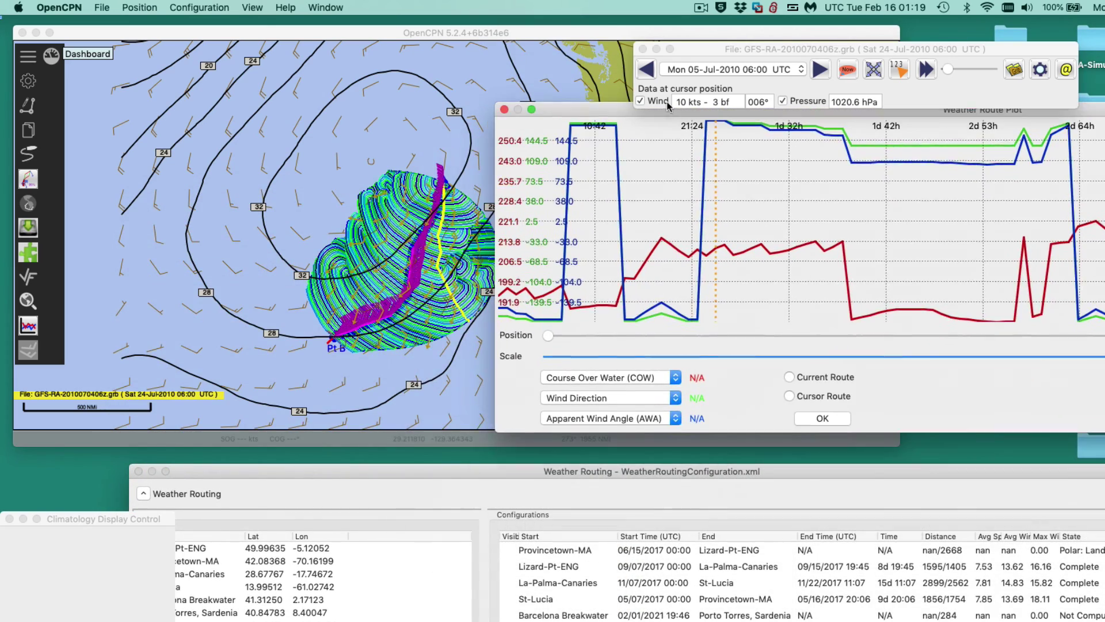
pyautogui.scroll(5, 330, 328)
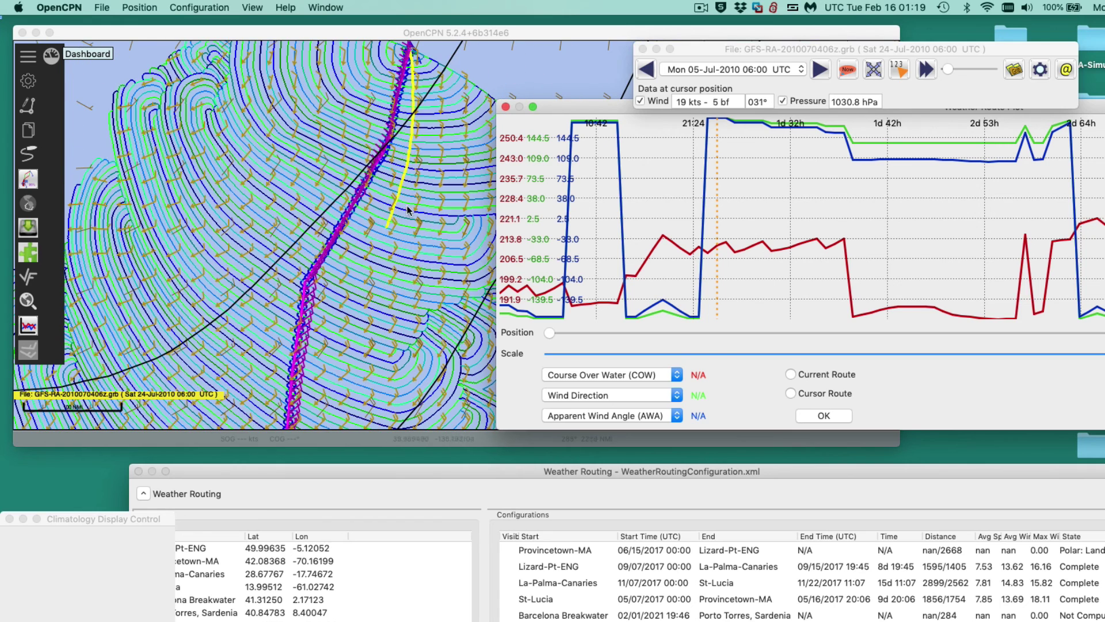
pyautogui.click(789, 372)
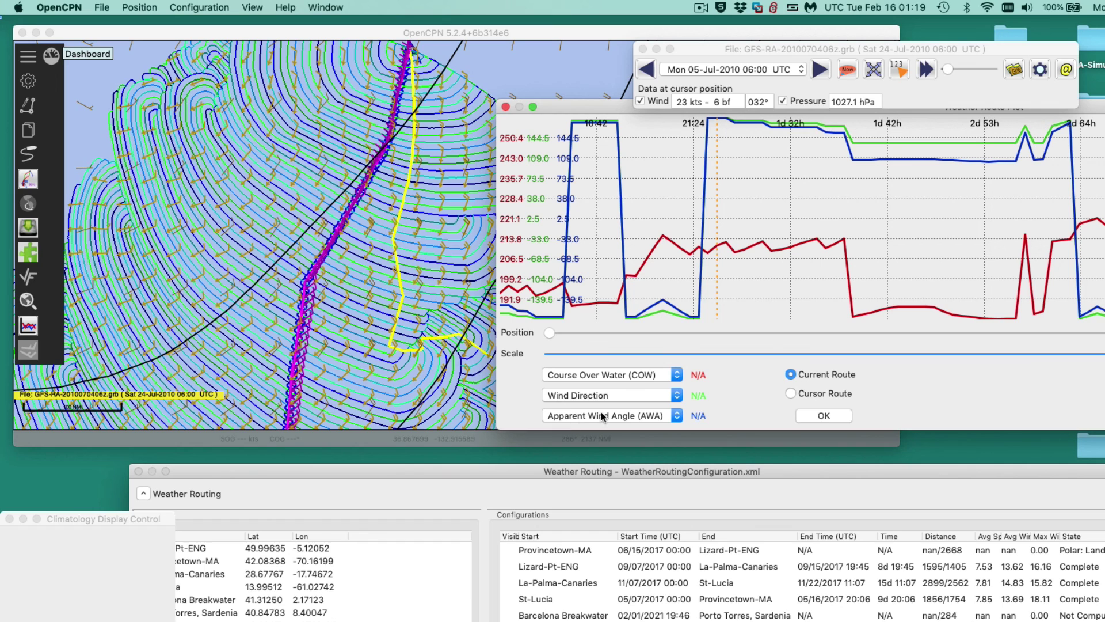
# Step: Graph Speed Over Ground instead of Course Over Water, zoom into the time axis and step forward
pyautogui.click(678, 375)
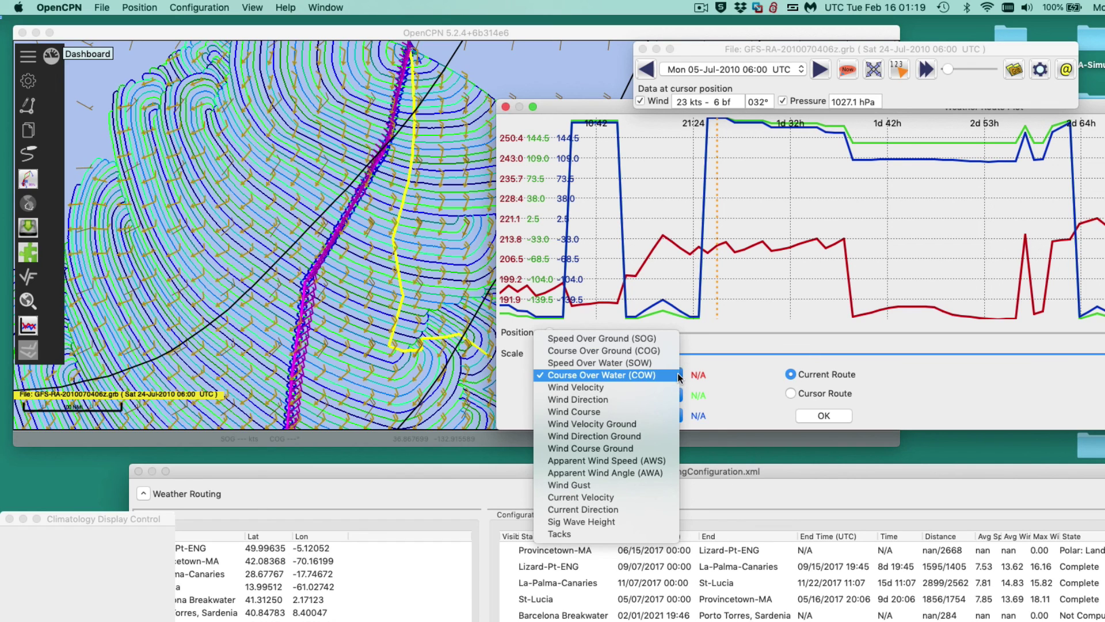
pyautogui.click(633, 338)
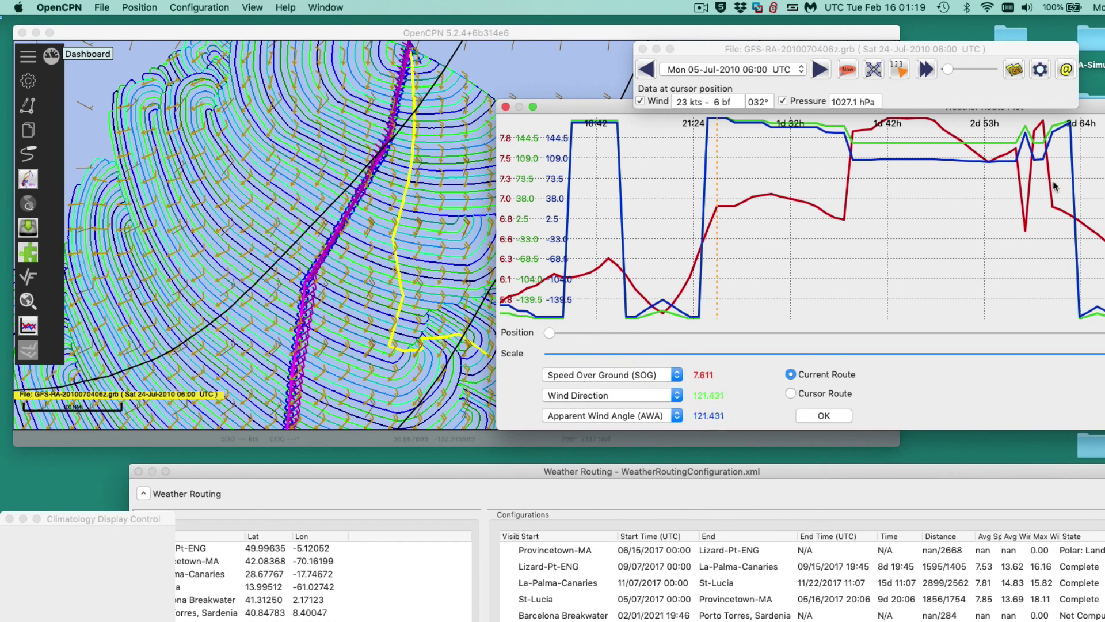
pyautogui.moveTo(575, 106); pyautogui.dragTo(227, 88)
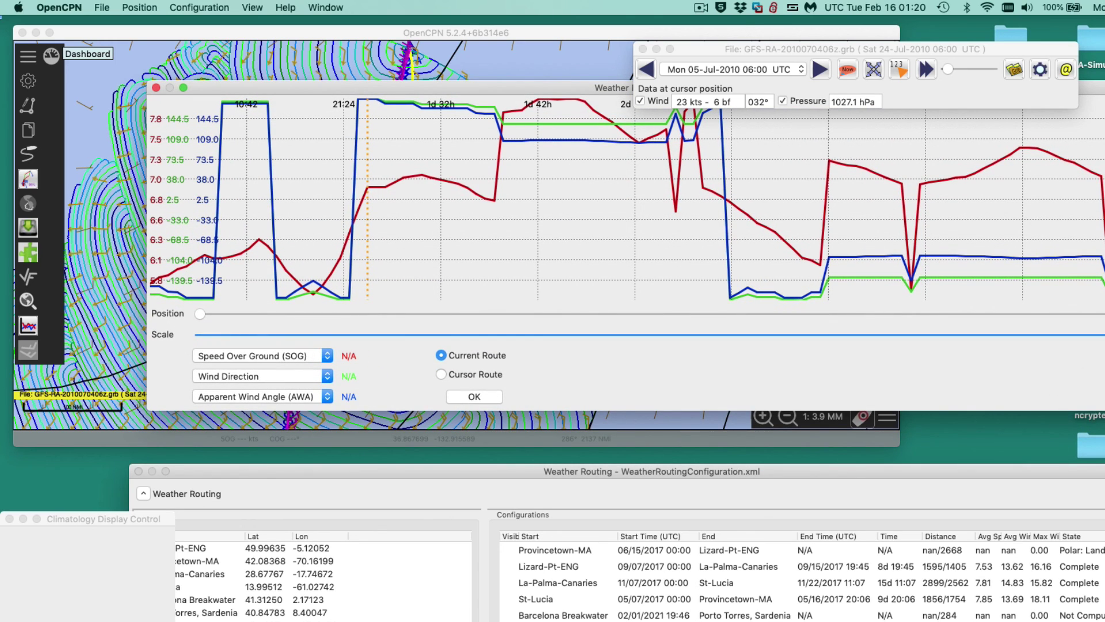
pyautogui.moveTo(1094, 334); pyautogui.dragTo(656, 334)
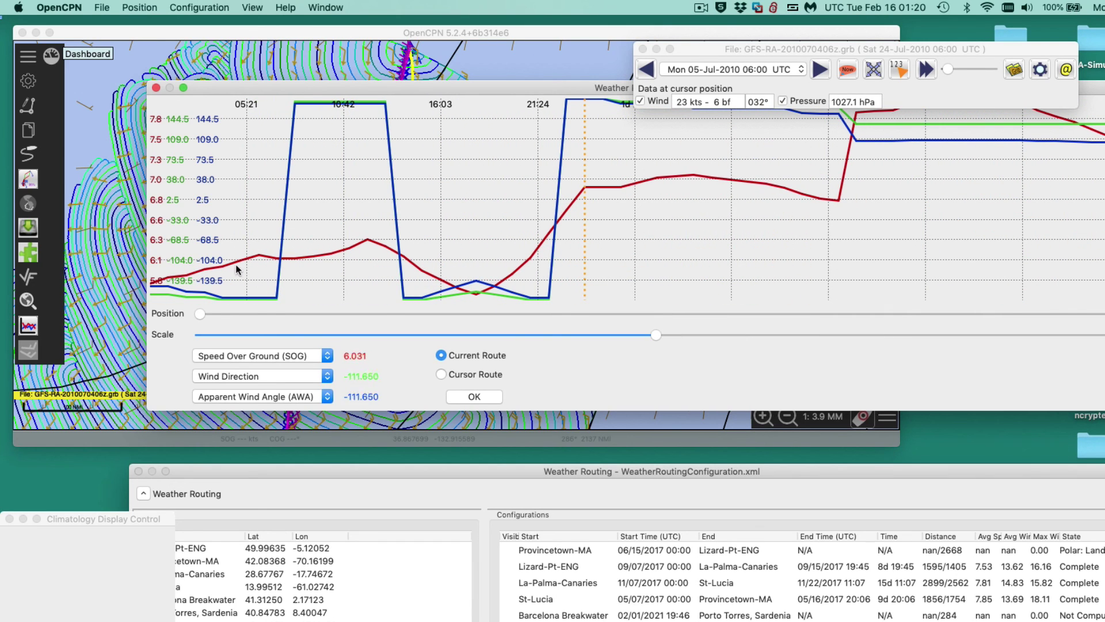
pyautogui.moveTo(205, 313)
pyautogui.mouseDown()
pyautogui.moveTo(423, 335)
pyautogui.moveTo(875, 315)
pyautogui.moveTo(199, 314)
pyautogui.mouseUp()
# Step: Move the plot aside, switch it to the Cursor Route, and rescale the time axis
pyautogui.moveTo(200, 96); pyautogui.dragTo(296, 77)
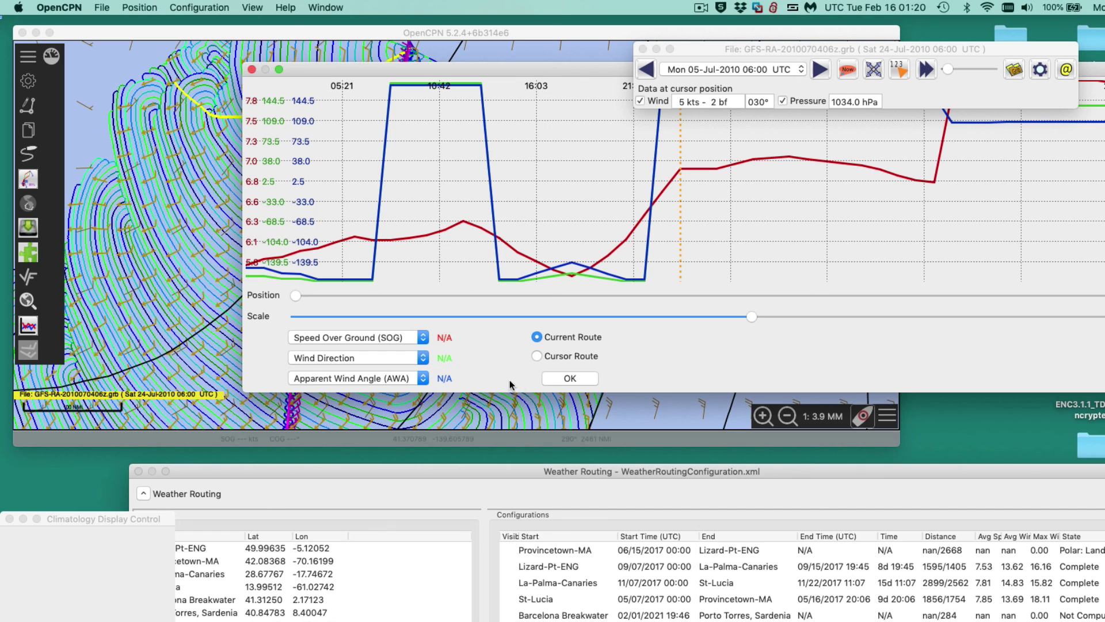
pyautogui.moveTo(520, 69); pyautogui.dragTo(829, 46)
pyautogui.click(844, 337)
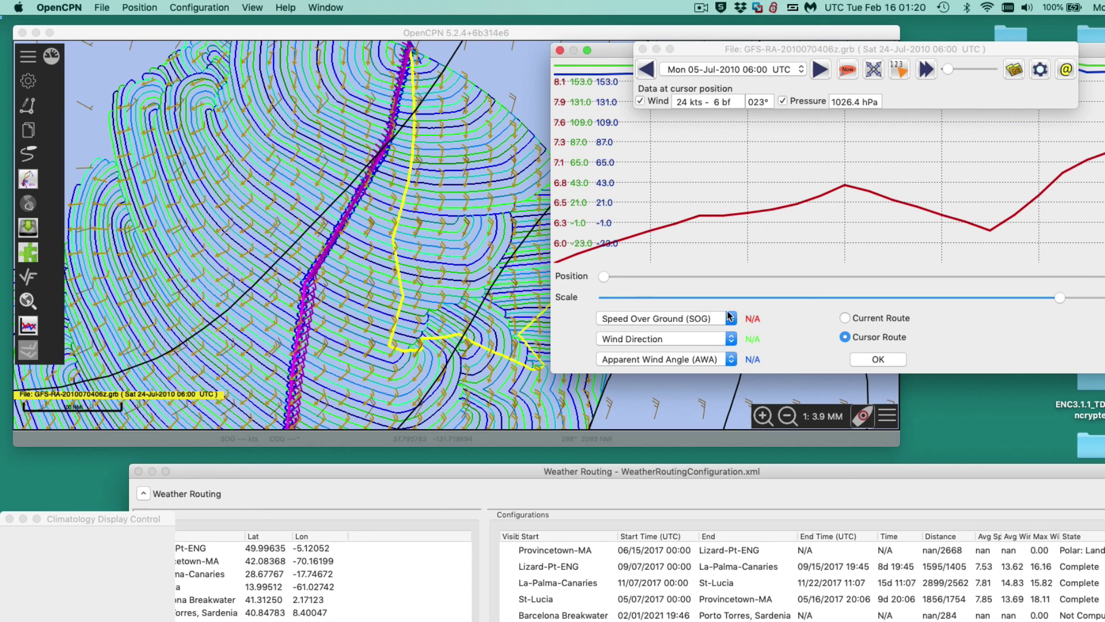
pyautogui.moveTo(1066, 302); pyautogui.dragTo(1102, 299)
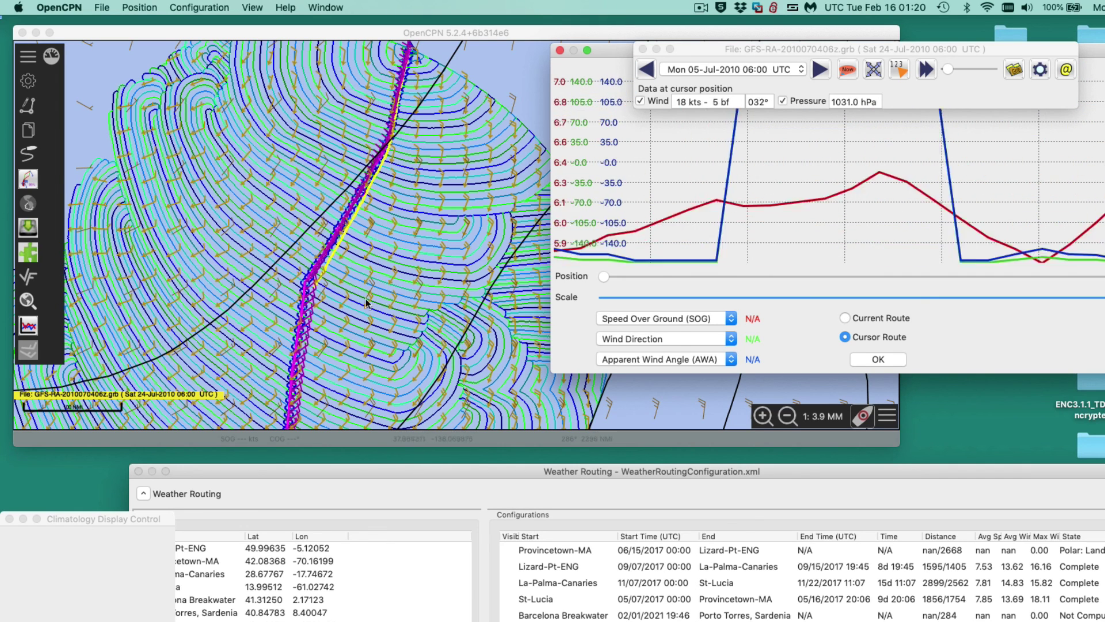
# Step: Close the Weather Route Plot and frame the isochrone fan and weather route from start to Pt B
pyautogui.click(560, 50)
pyautogui.scroll(-3, 415, 278)
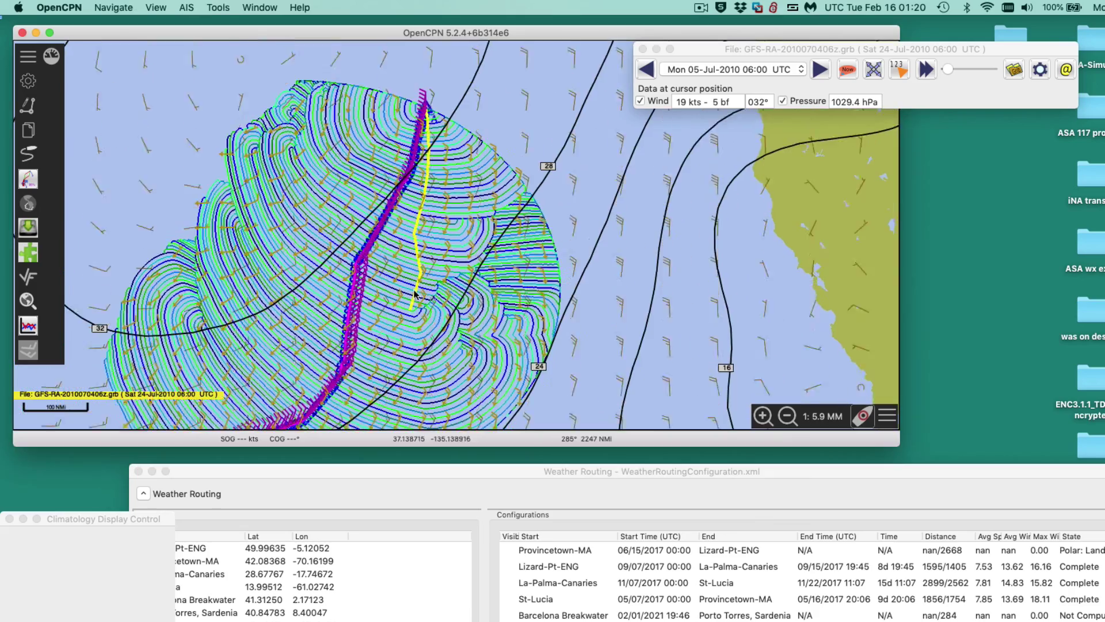
pyautogui.moveTo(416, 278); pyautogui.dragTo(423, 150)
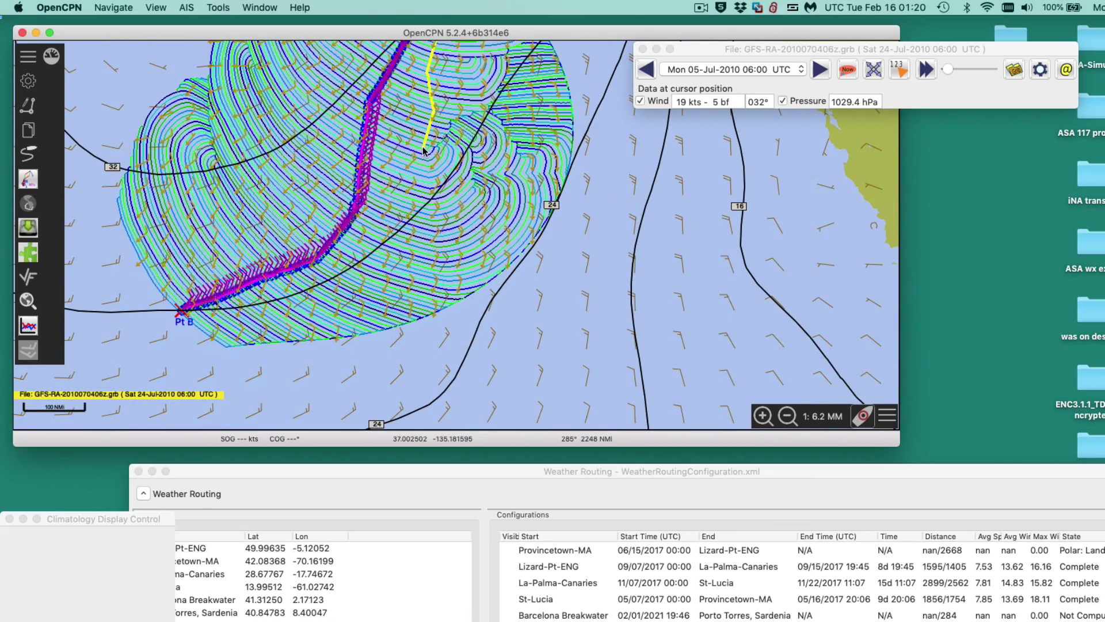
pyautogui.scroll(-3, 427, 281)
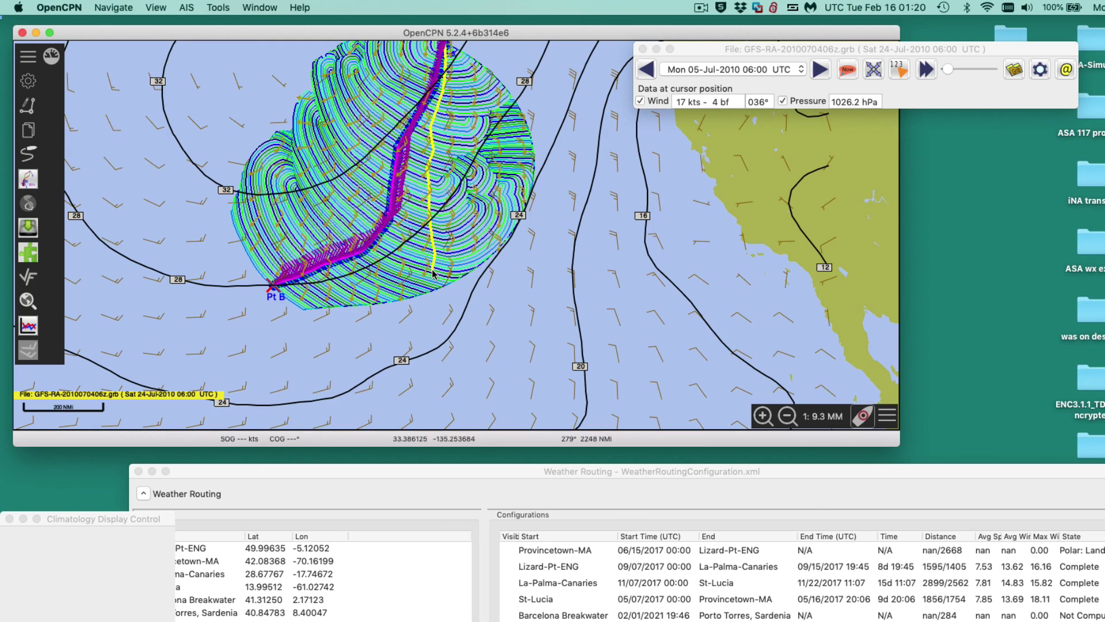
pyautogui.scroll(1, 349, 242)
pyautogui.scroll(3, 349, 243)
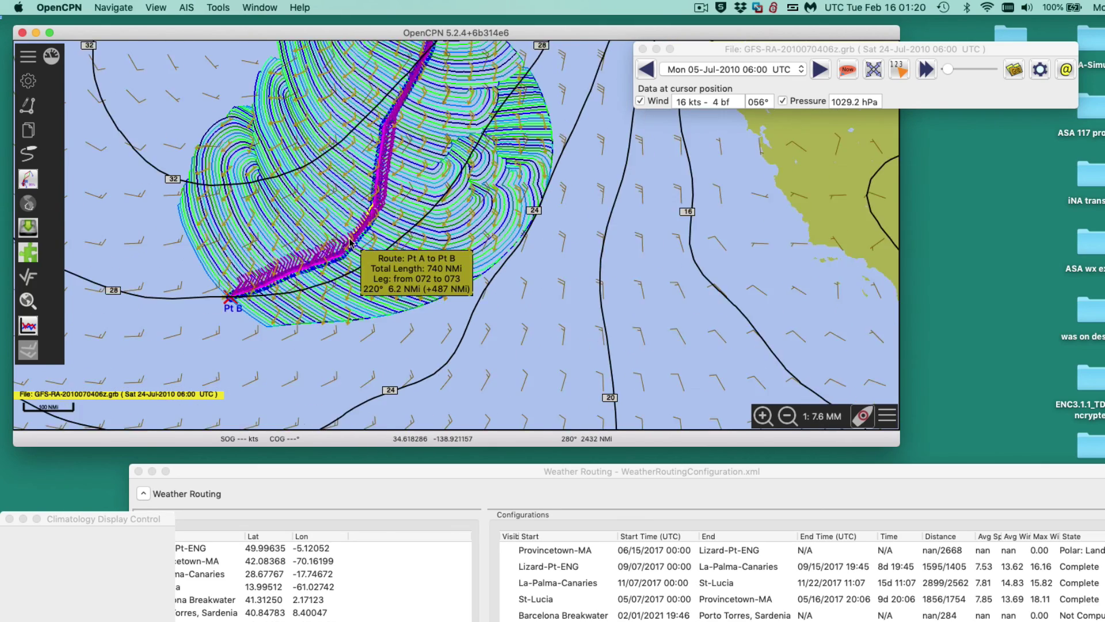
pyautogui.scroll(-2, 350, 242)
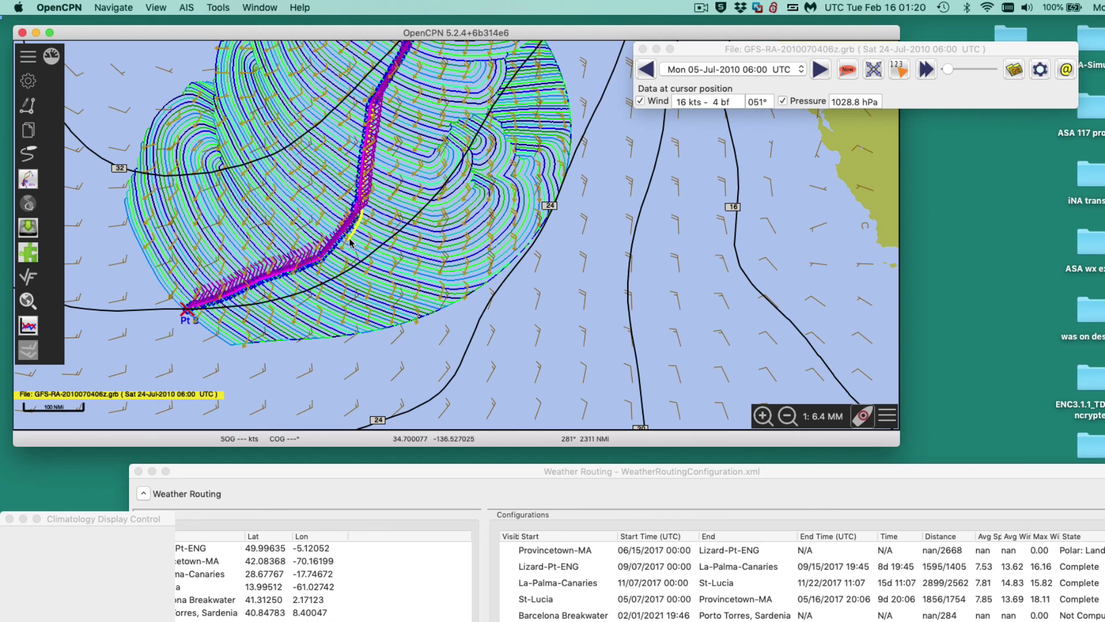